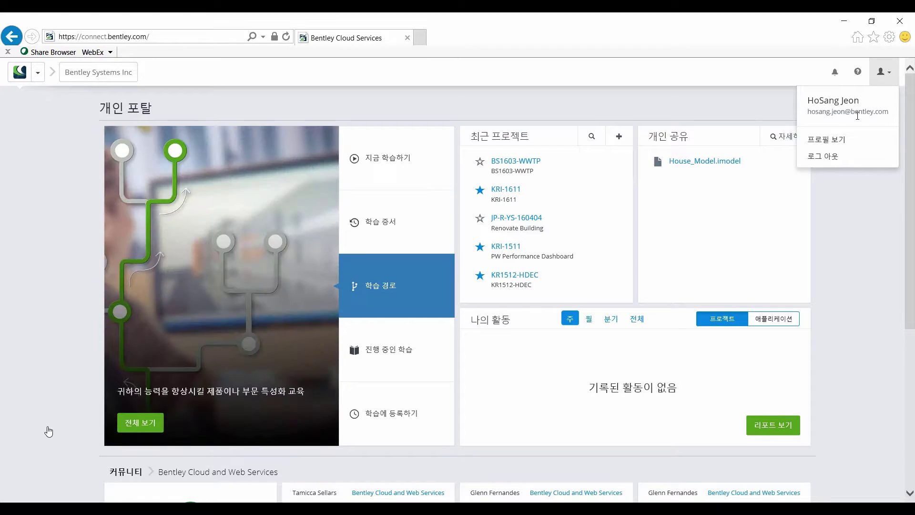
# Dismiss the account menu and start a new project registration from Recent Projects.
pyautogui.click(757, 106)
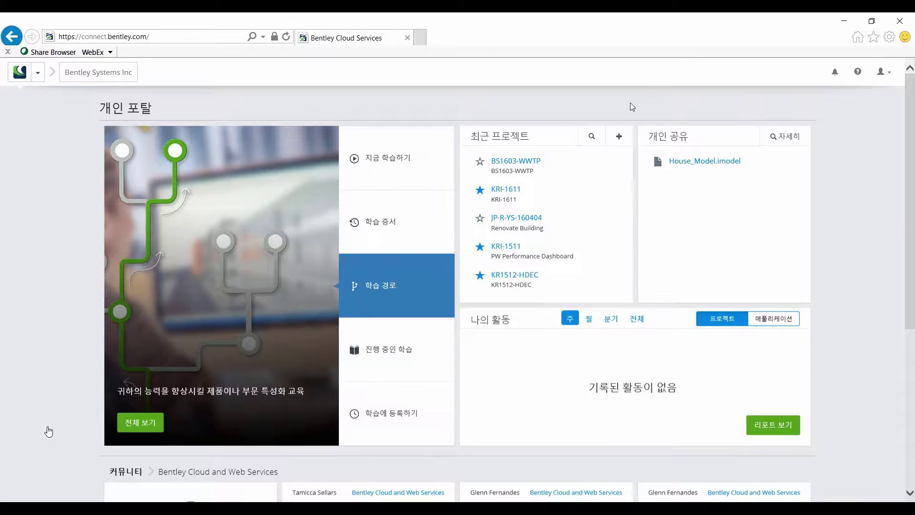
pyautogui.click(618, 139)
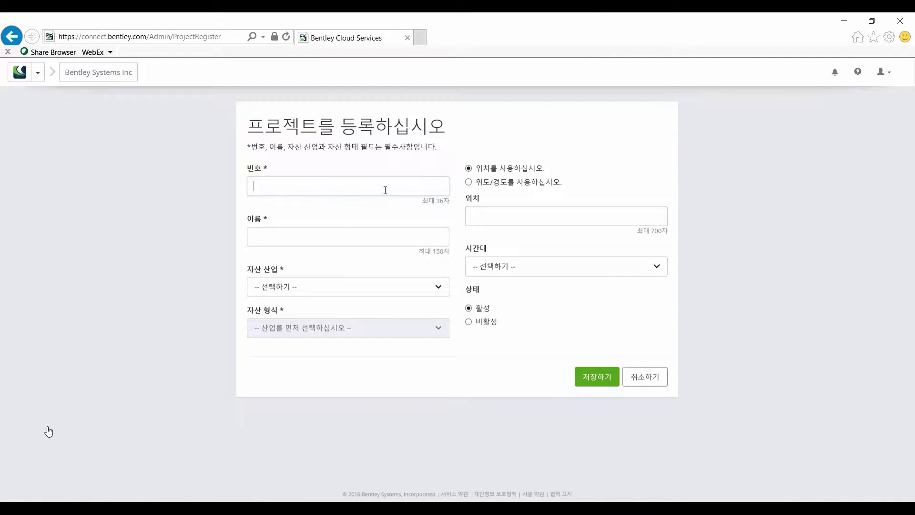
# Enter BSI700 - KR Tower as number and name, with Buildings and Facilities and Commercial Buildings.
pyautogui.write('BSI700 - KR Tower')
pyautogui.moveTo(319, 186); pyautogui.dragTo(235, 188)
pyautogui.hotkey('ctrl', 'c')
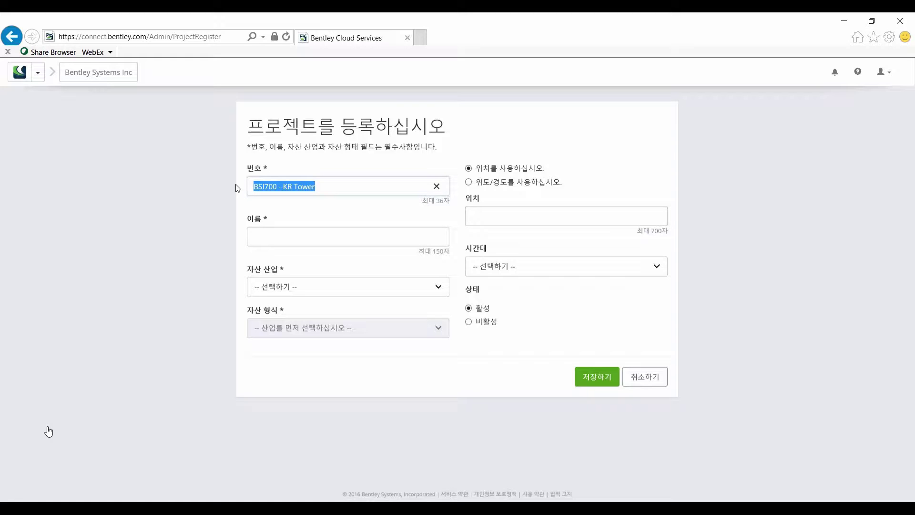
pyautogui.click(272, 241)
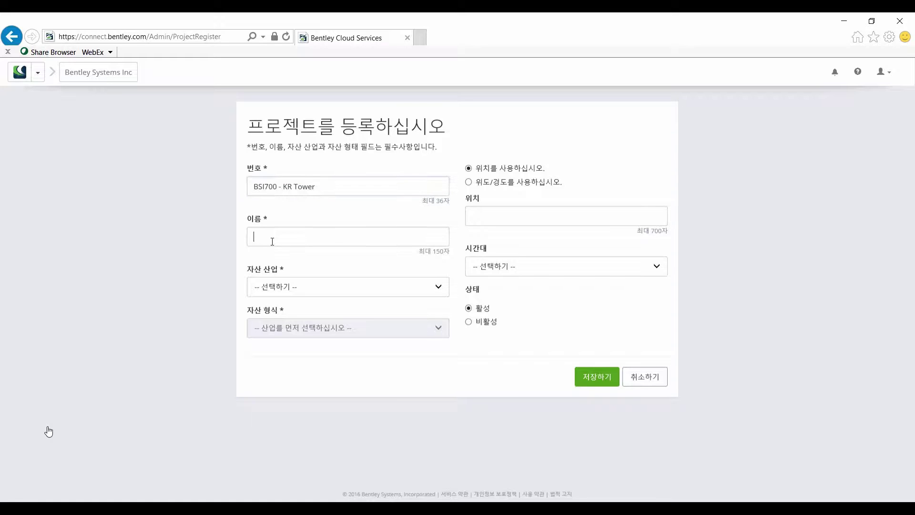
pyautogui.hotkey('ctrl', 'v')
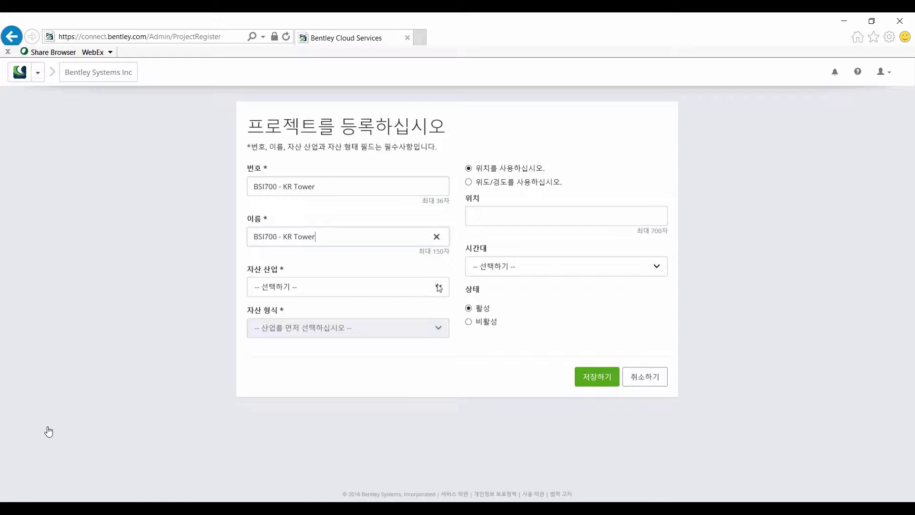
pyautogui.click(437, 284)
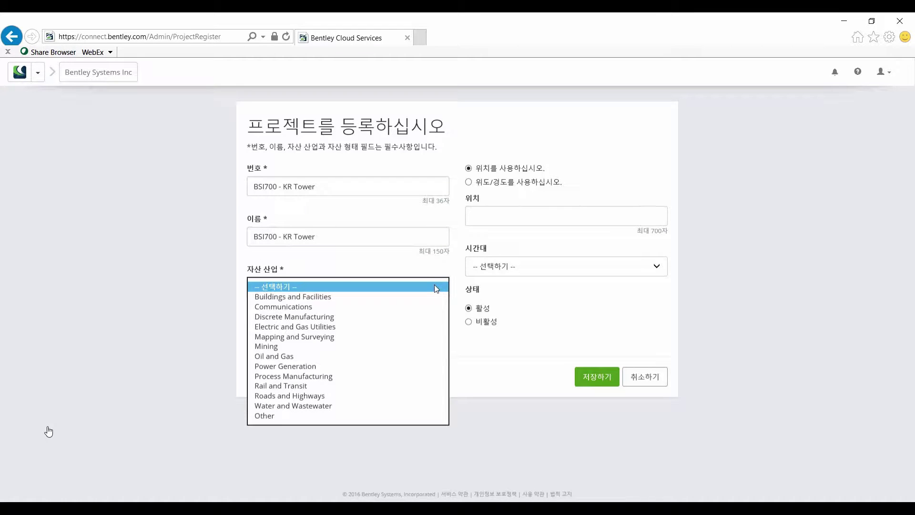
pyautogui.click(423, 299)
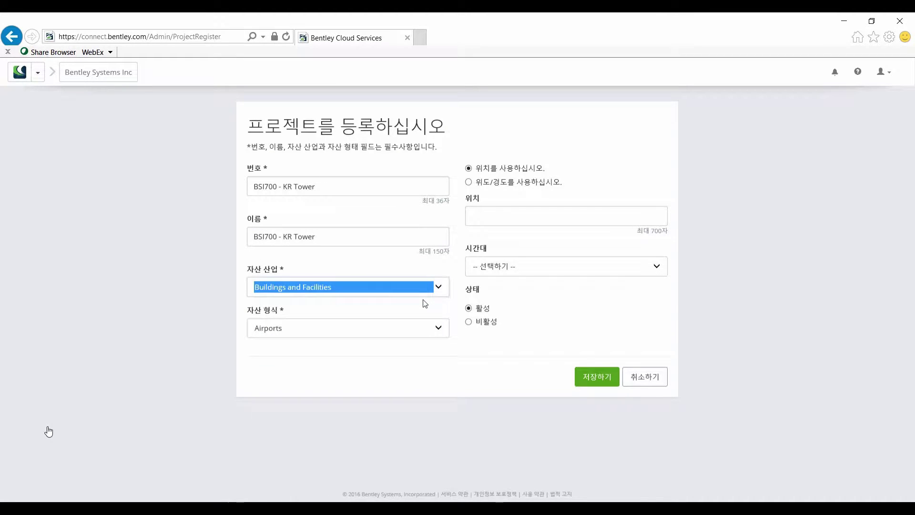
pyautogui.click(437, 329)
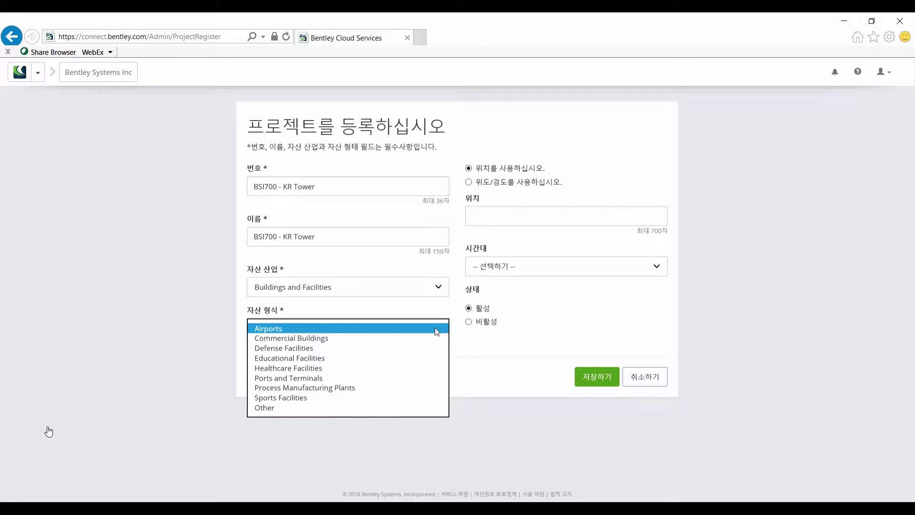
pyautogui.click(429, 337)
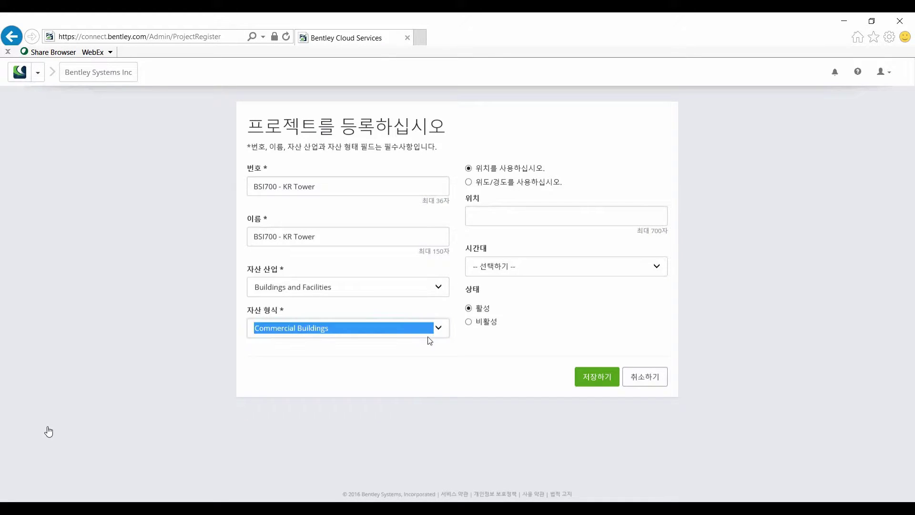
# Set the location to Seoul with the (UTC+09:00) Seoul time zone and save the project.
pyautogui.click(529, 217)
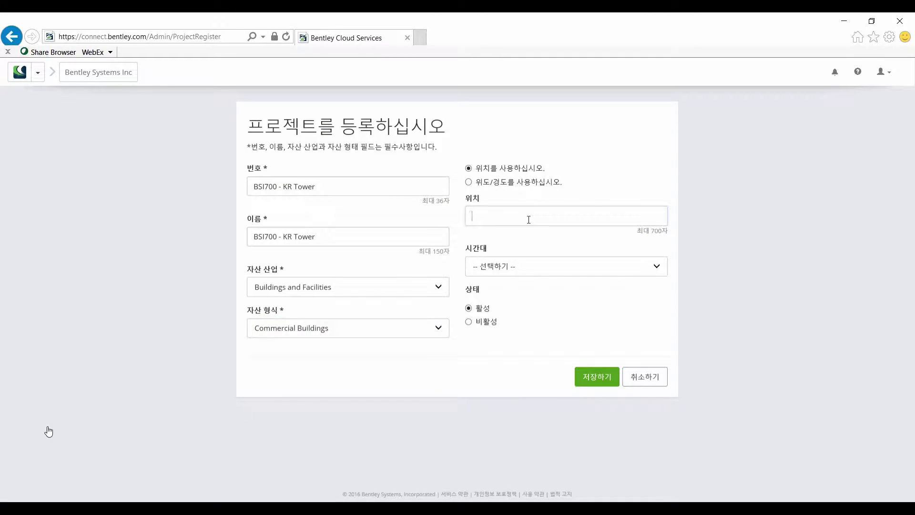
pyautogui.write('Seoul')
pyautogui.click(657, 268)
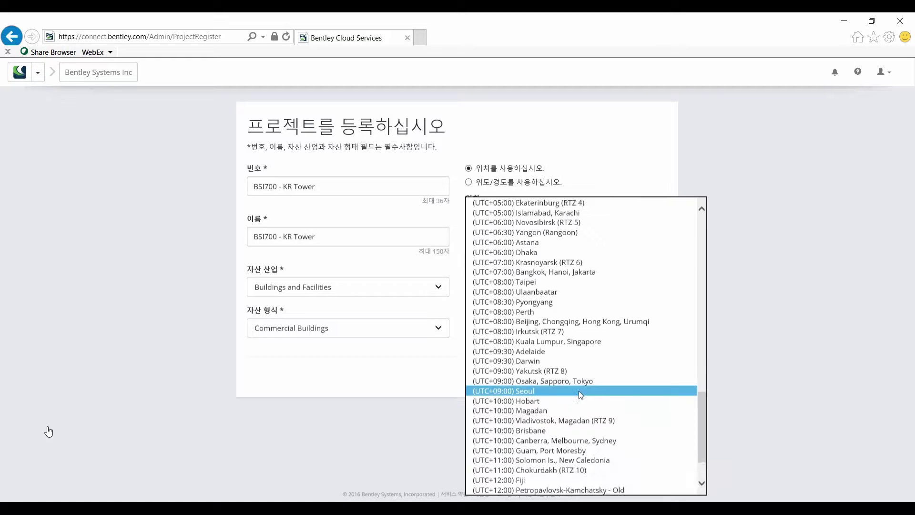
pyautogui.click(587, 388)
pyautogui.click(587, 382)
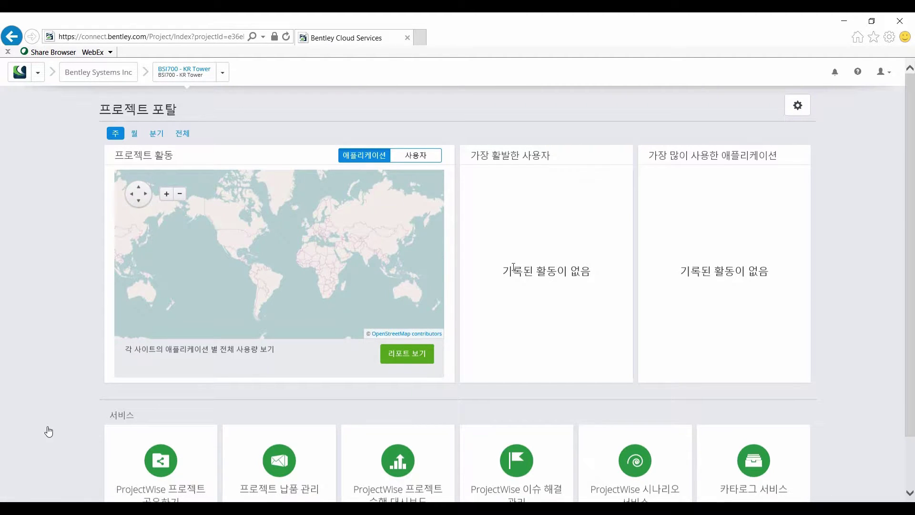
# Turn on the 프로젝트 납품 관리 (Deliverables Management) service from the project's Services section.
pyautogui.scroll(-2, 513, 268)
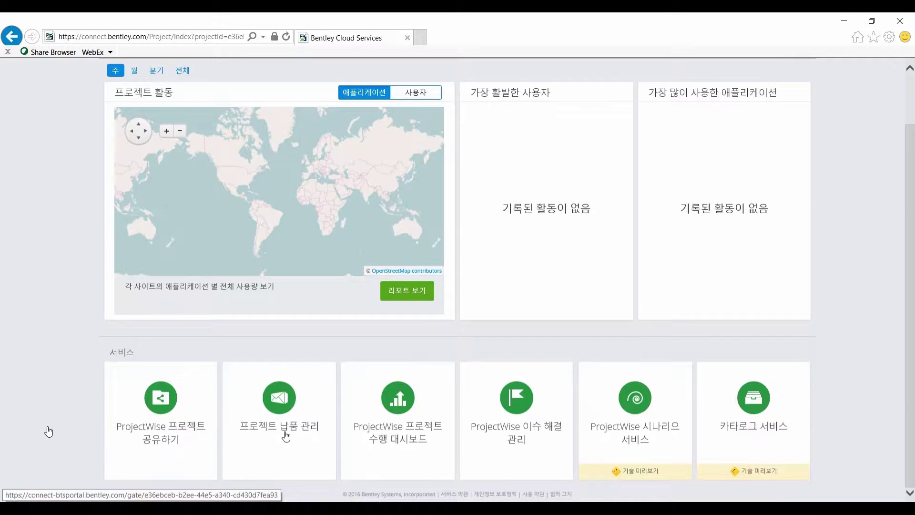
pyautogui.click(280, 404)
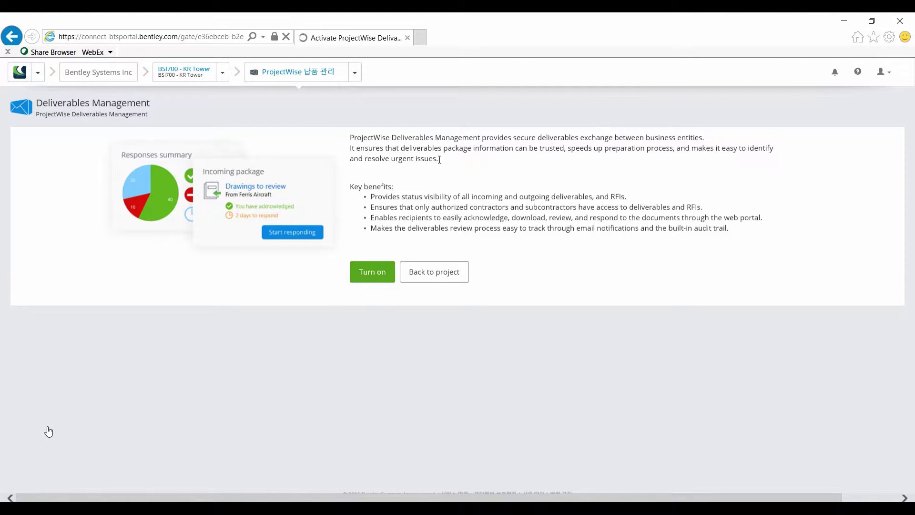
pyautogui.click(369, 280)
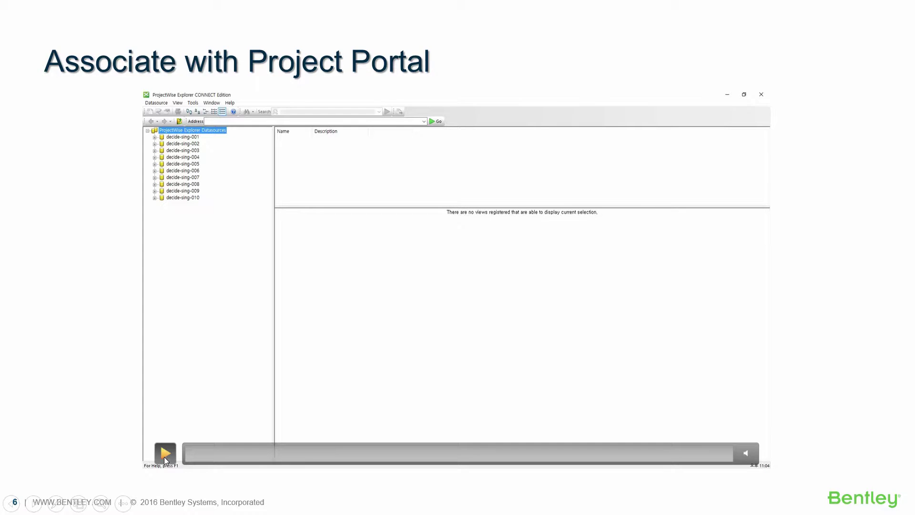
# Play the ProjectWise Explorer demo video on the Associate with Project Portal slide.
pyautogui.click(164, 453)
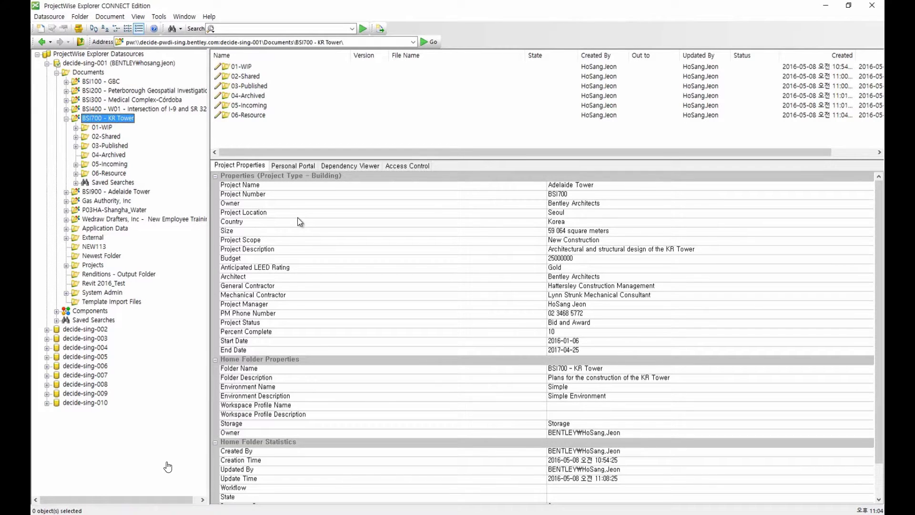
# In the folder's Properties, assign CONNECTED project BSI700 - KR Tower found by searching BSI70.
pyautogui.rightClick(104, 120)
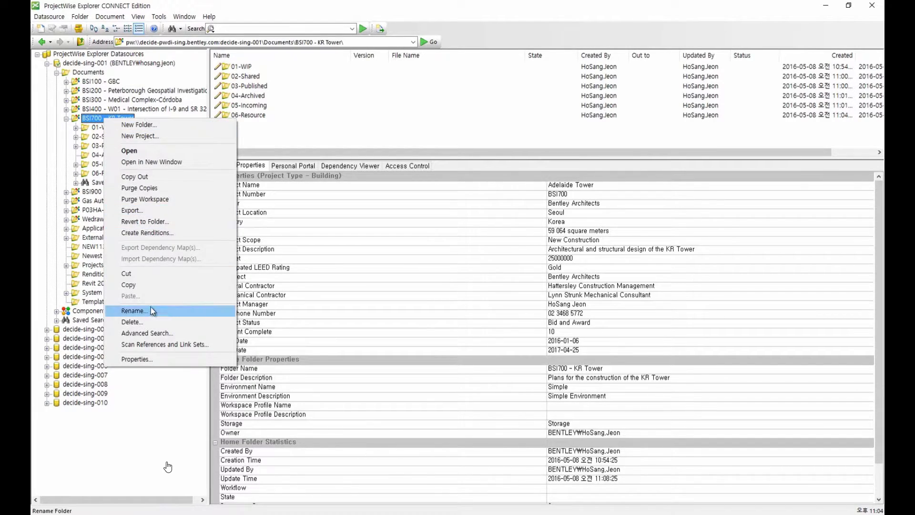
pyautogui.click(146, 360)
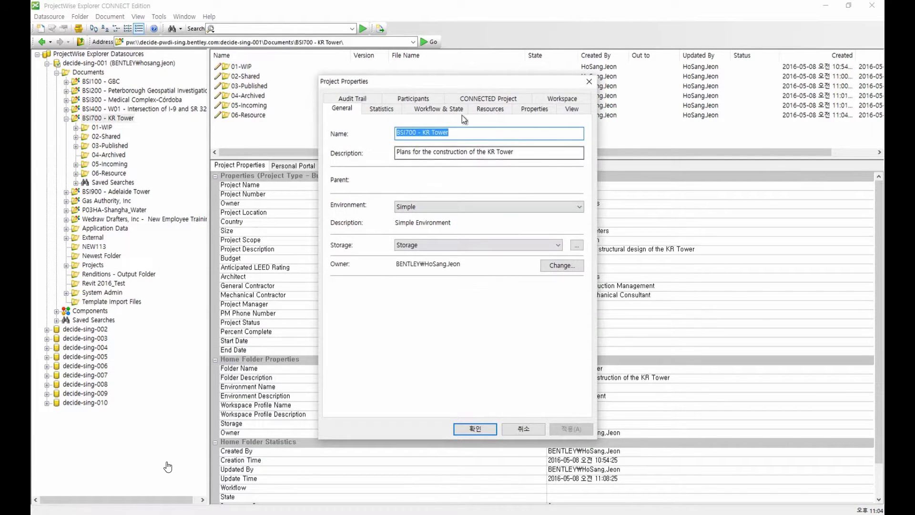
pyautogui.click(492, 100)
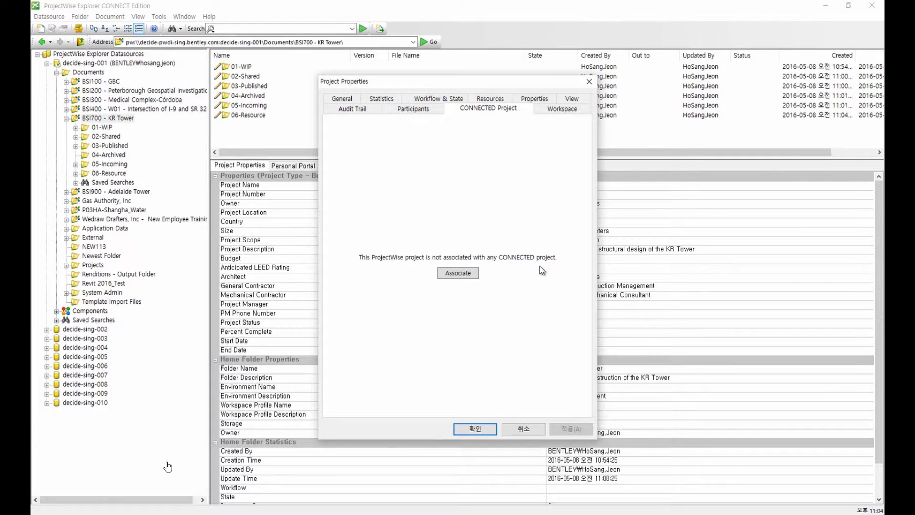
pyautogui.click(462, 273)
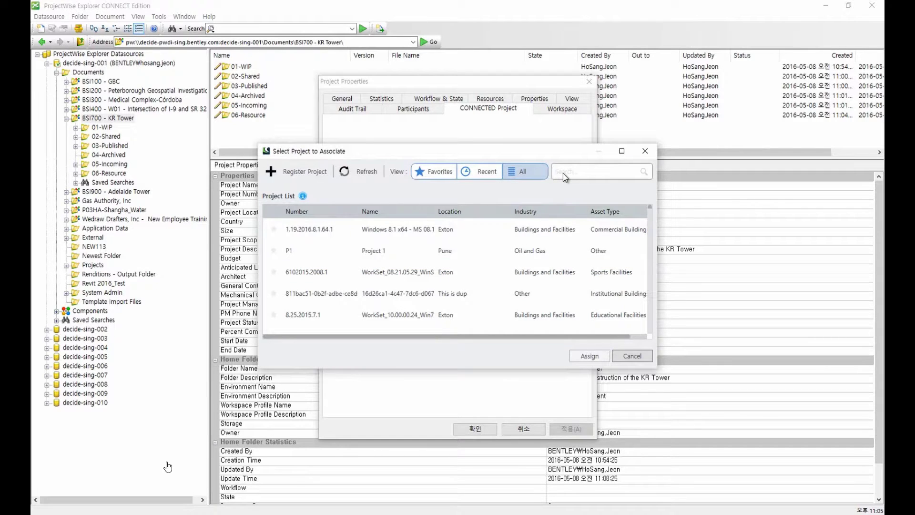
pyautogui.write('BSI')
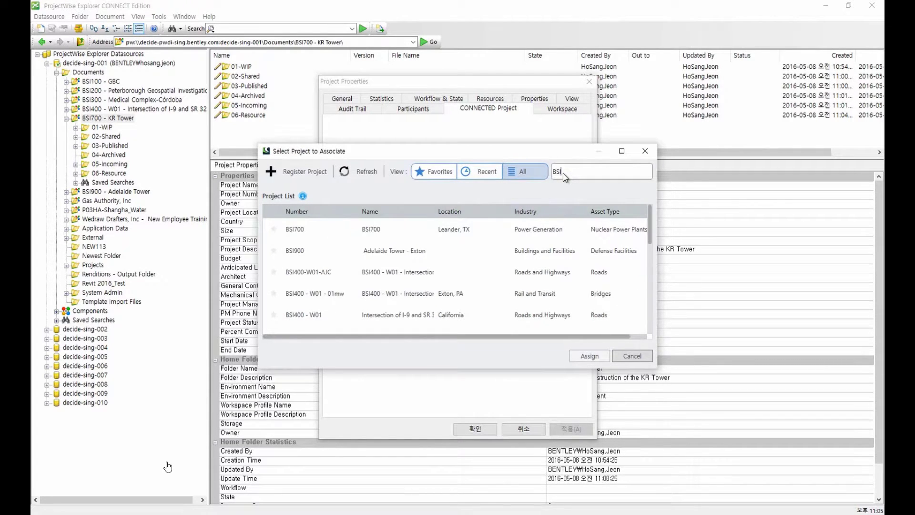
pyautogui.write('700')
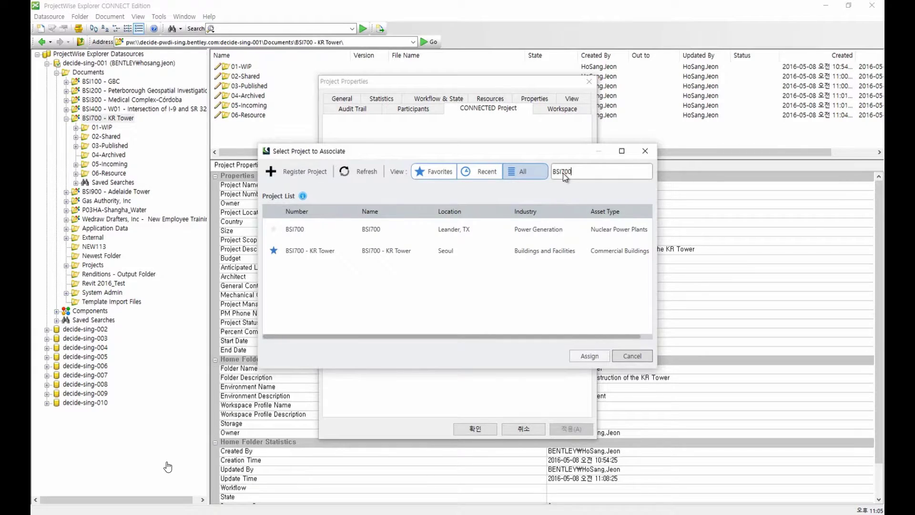
pyautogui.click(316, 256)
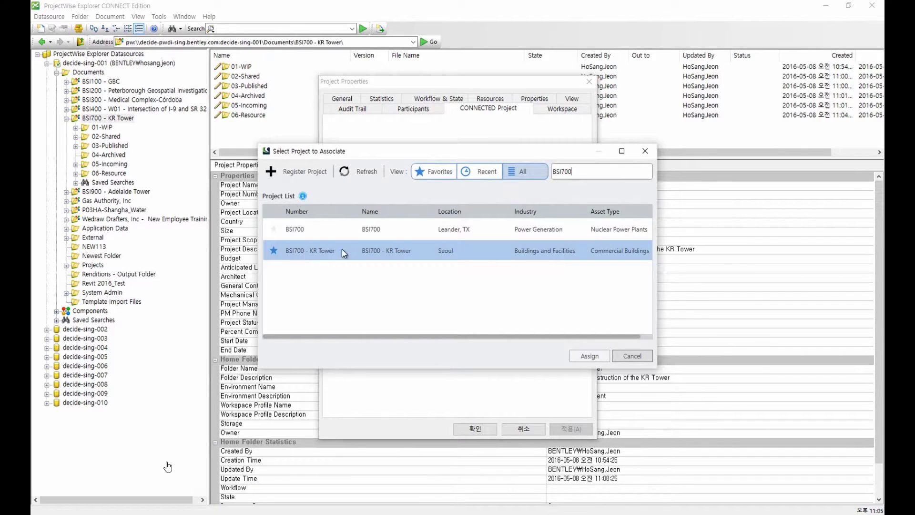
pyautogui.click(439, 251)
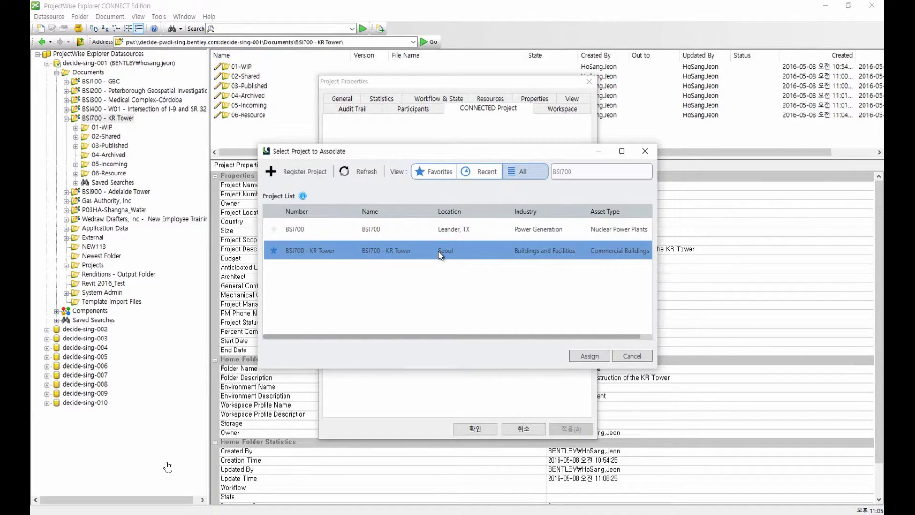
pyautogui.click(590, 356)
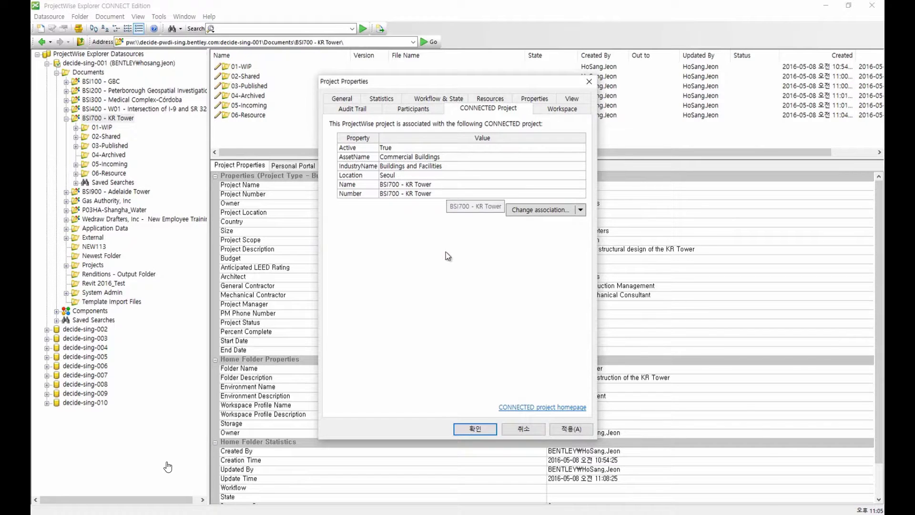
# Confirm the properties, enlarge the folder tree, and expand Deliverables Management to show Incoming, Outgoing, Drafts.
pyautogui.click(481, 429)
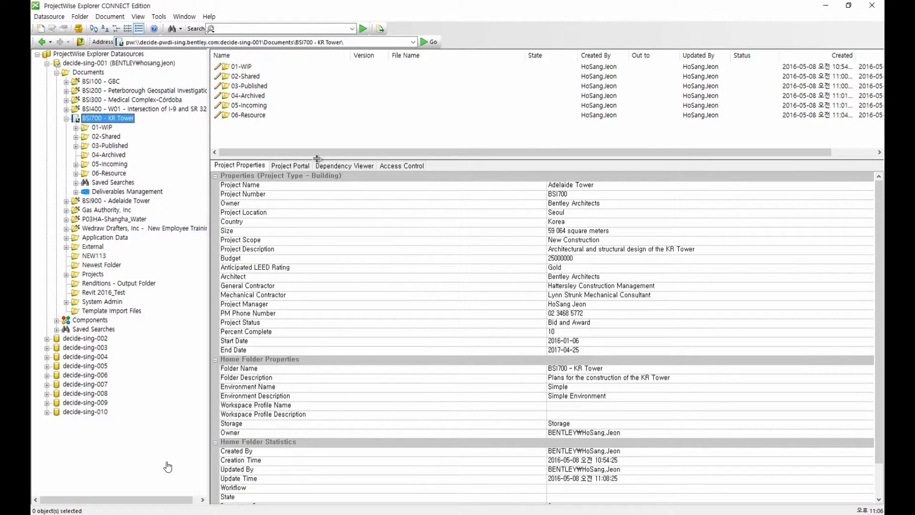
pyautogui.moveTo(317, 158); pyautogui.dragTo(331, 333)
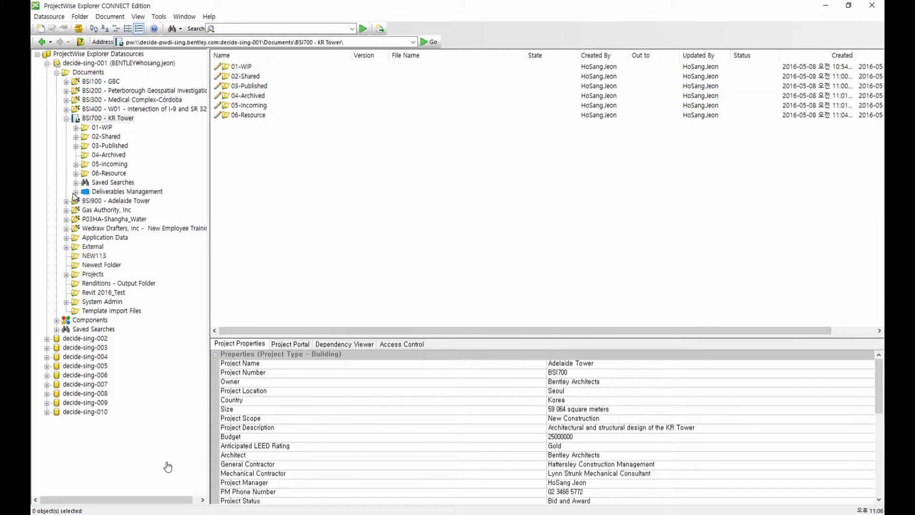
pyautogui.click(102, 192)
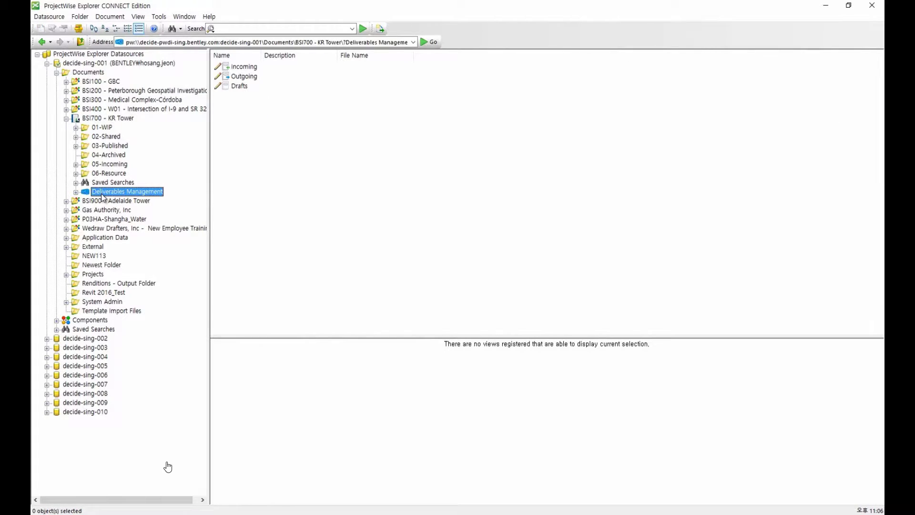
pyautogui.click(77, 193)
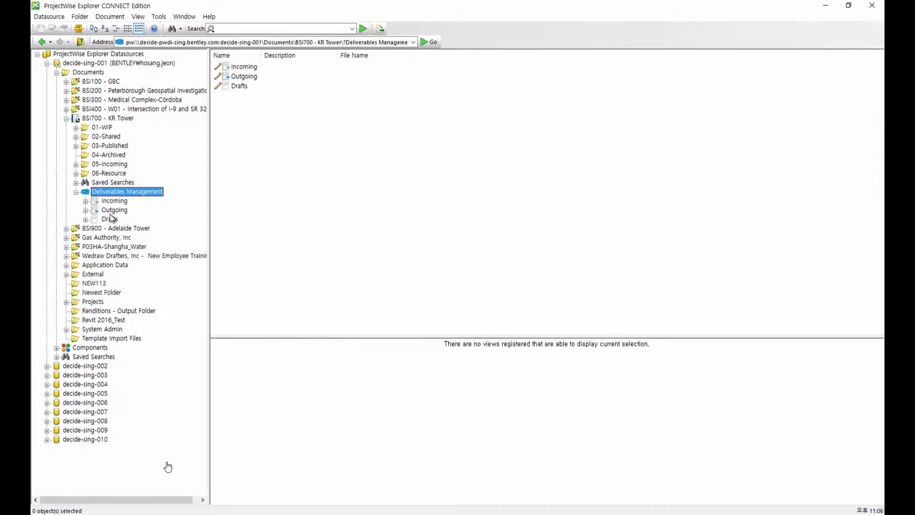
pyautogui.rightClick(147, 193)
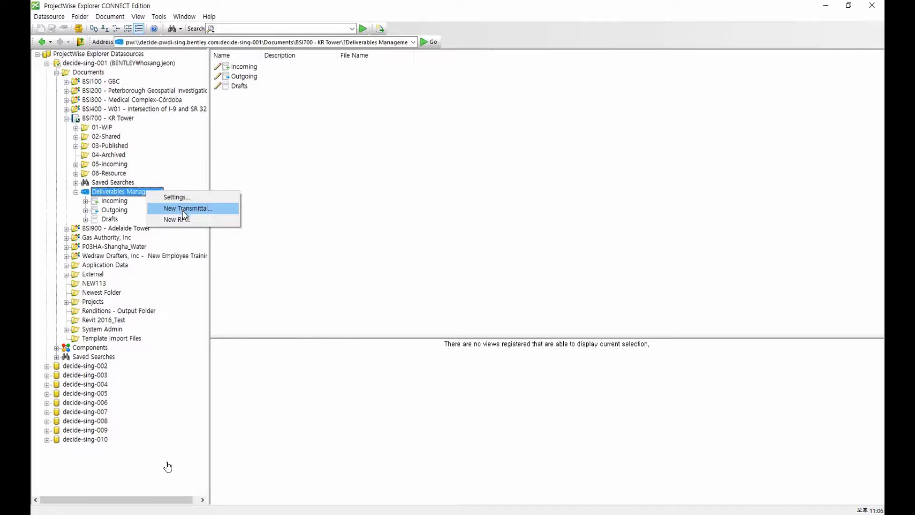
# Open the Deliverables Management settings and review participant roles without changing them.
pyautogui.click(199, 199)
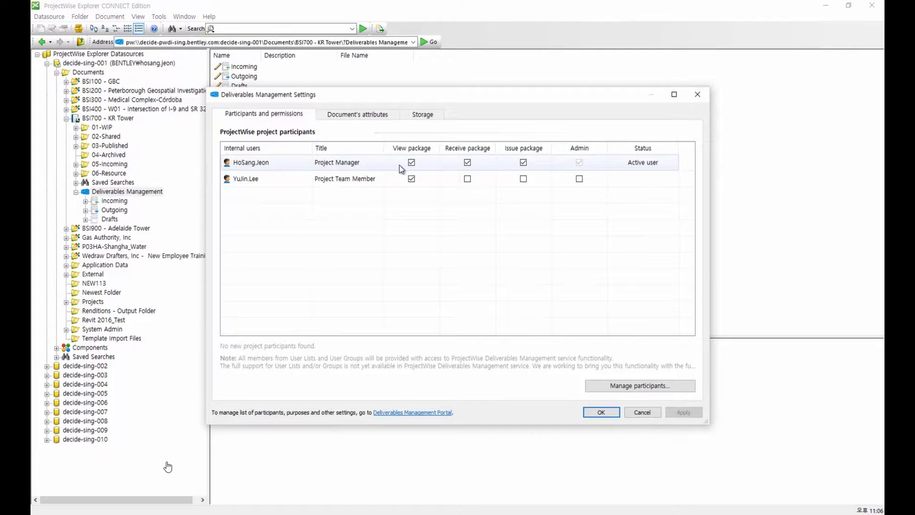
pyautogui.click(643, 170)
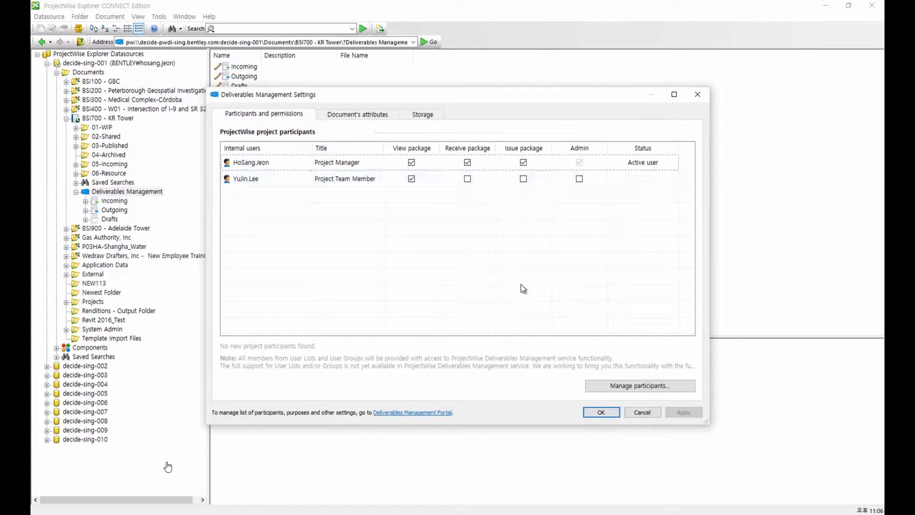
pyautogui.click(606, 390)
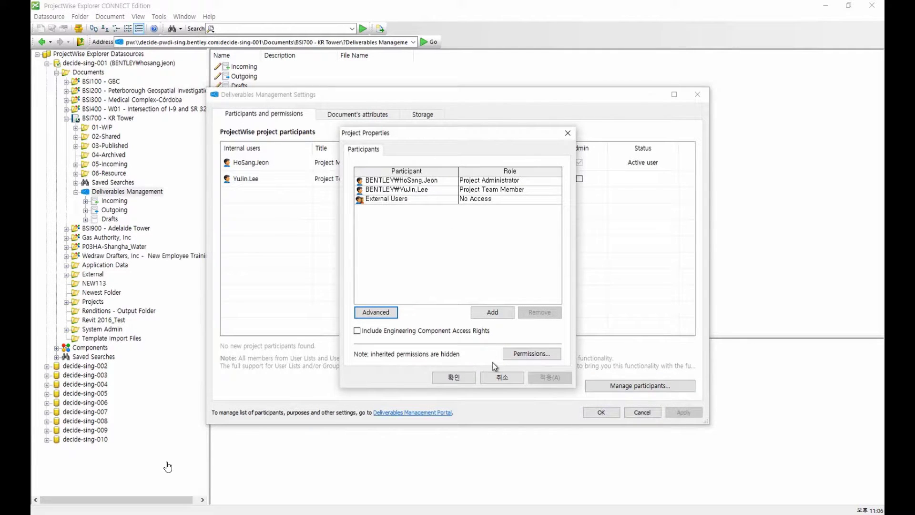
pyautogui.click(500, 377)
# Check the RFI storage folders on the Storage tab and confirm the settings.
pyautogui.click(423, 116)
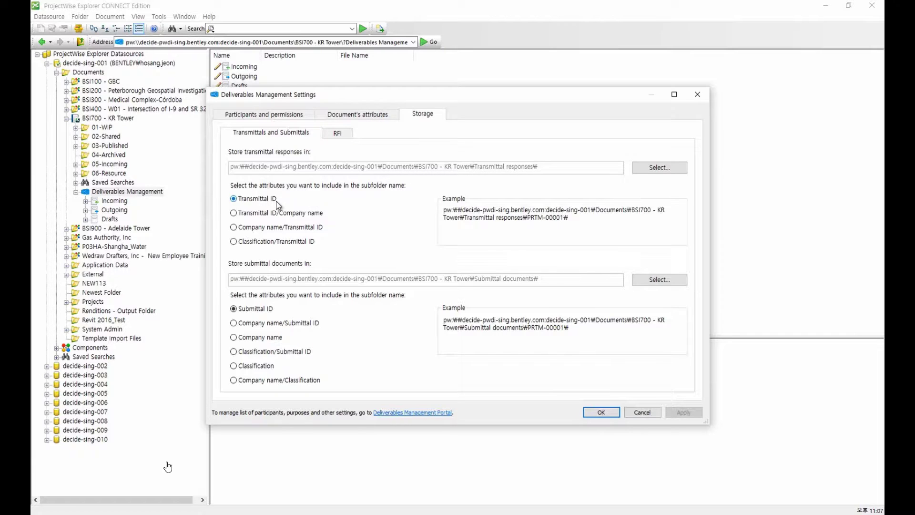
pyautogui.click(347, 136)
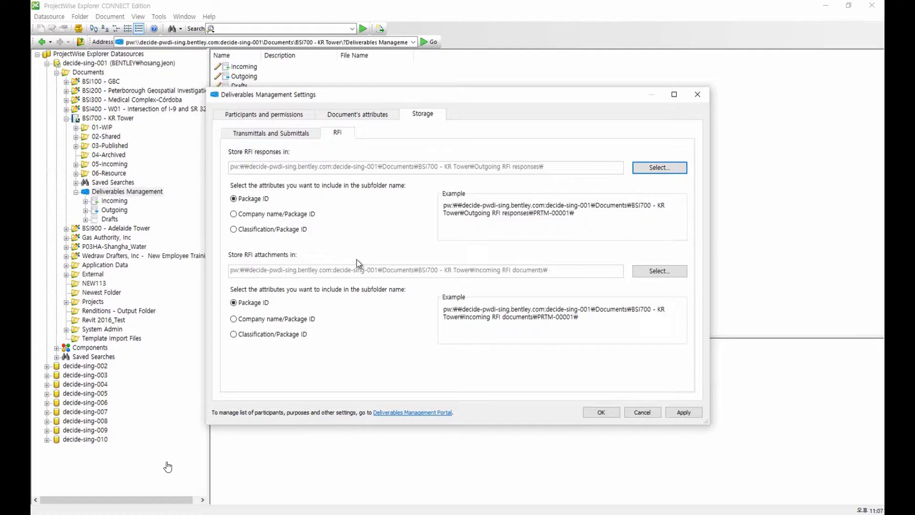
pyautogui.click(611, 414)
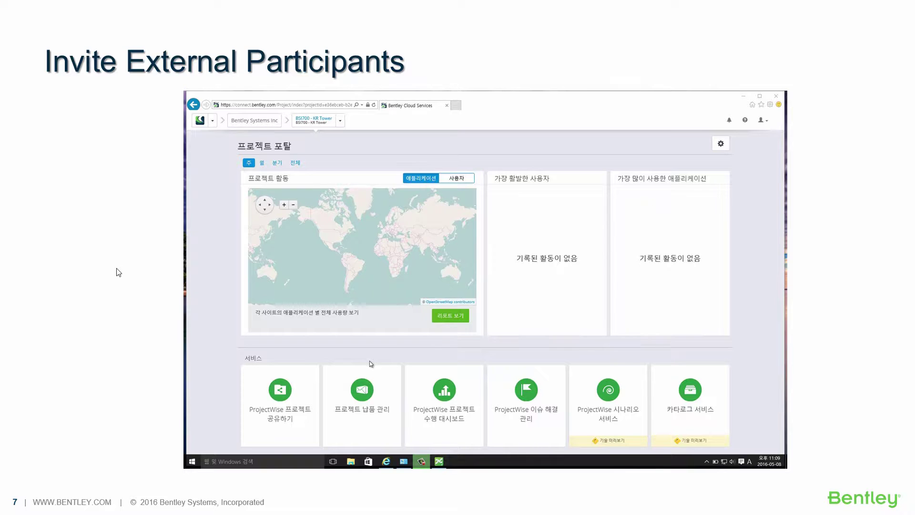
# Play the demo video on the Invite External Participants slide.
pyautogui.click(214, 452)
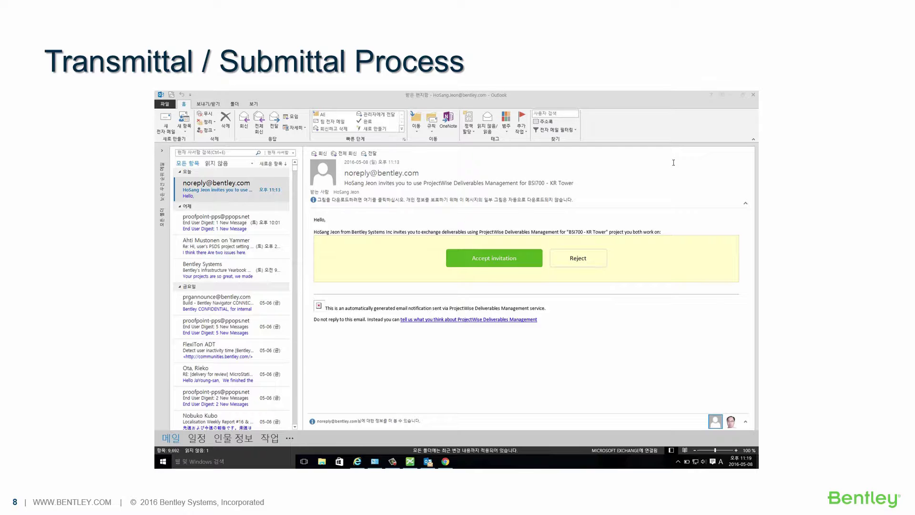
# Play the embedded demo video on the Transmittal / Submittal Process slide.
pyautogui.moveTo(253, 451)
pyautogui.click(183, 457)
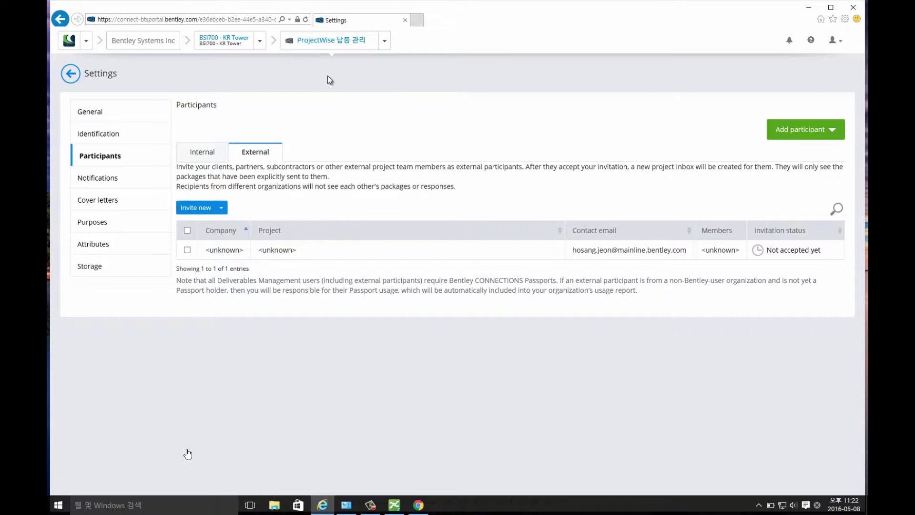
# Reload to show the Mainline invitation as Accepted, then open the Cover letters settings.
pyautogui.click(305, 20)
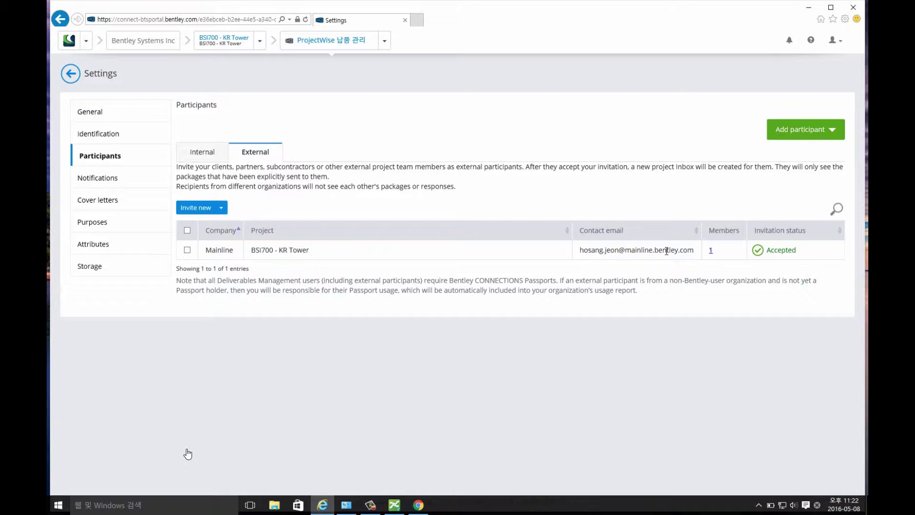
pyautogui.doubleClick(774, 251)
pyautogui.click(805, 252)
pyautogui.click(95, 204)
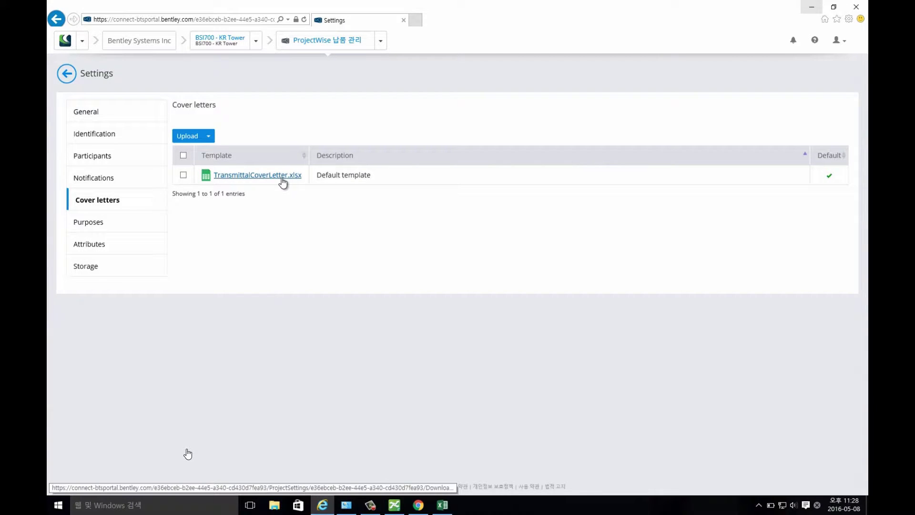
pyautogui.click(442, 504)
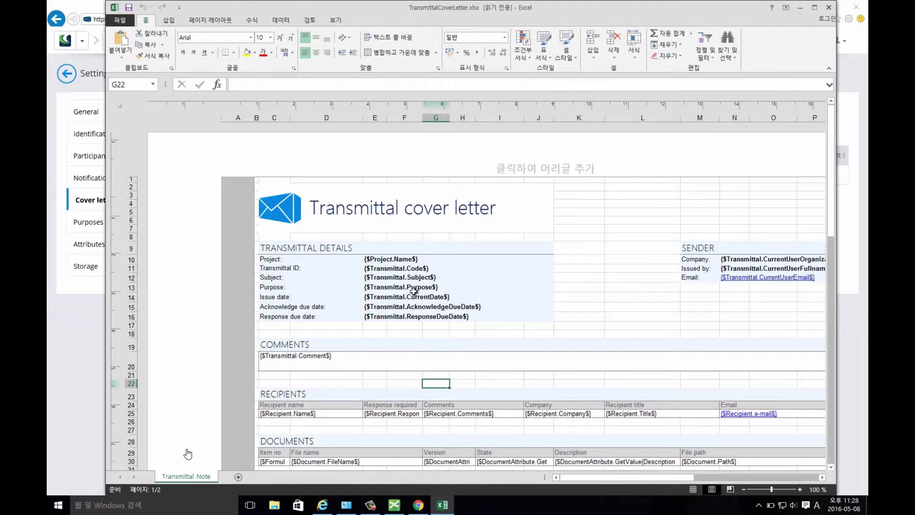
pyautogui.scroll(-2, 438, 300)
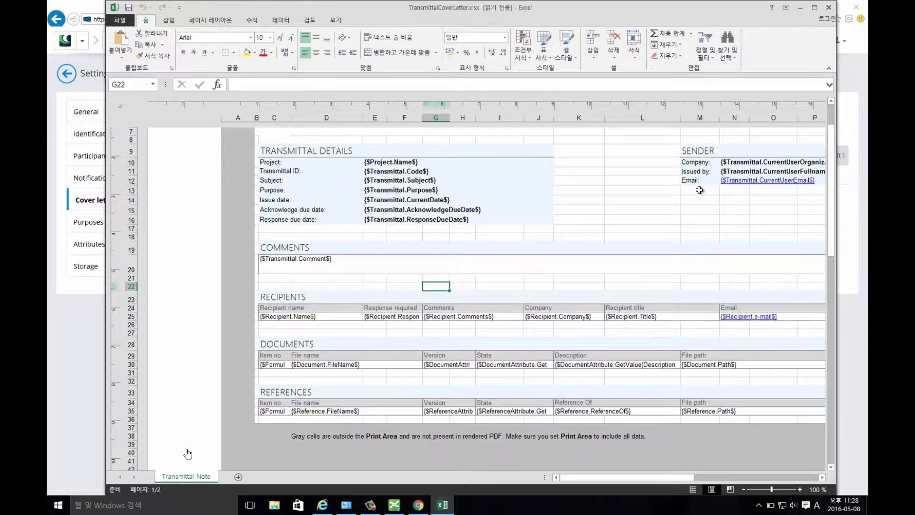
pyautogui.click(829, 8)
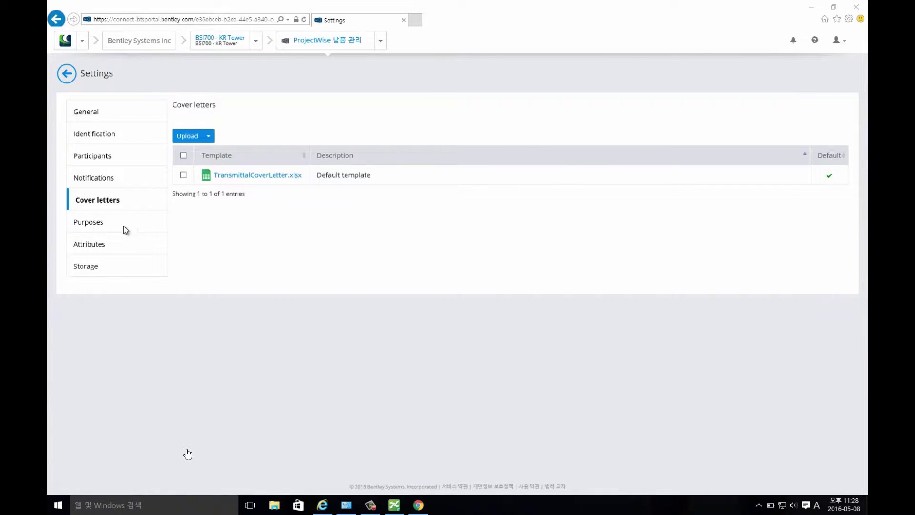
# Review the six transmittal purposes and For Review's response types, cancelling its edit dialog unchanged.
pyautogui.click(94, 228)
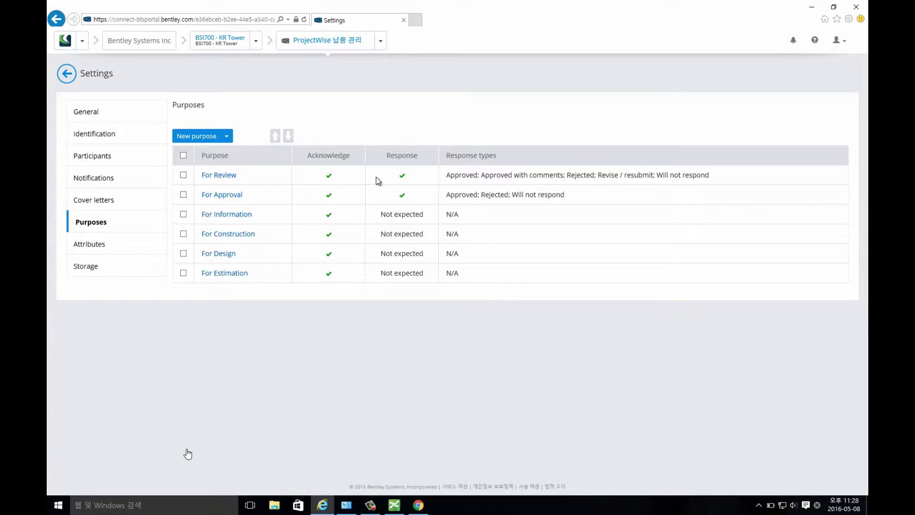
pyautogui.click(213, 176)
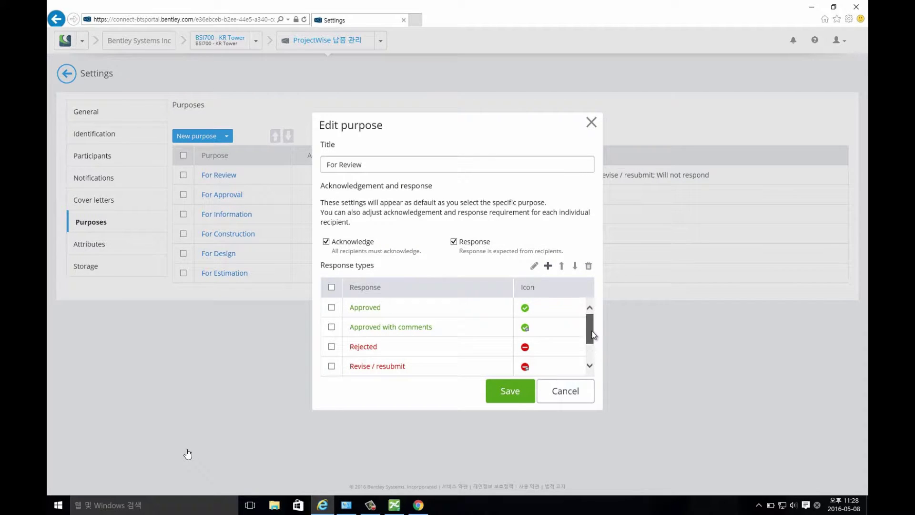
pyautogui.moveTo(592, 334)
pyautogui.mouseDown()
pyautogui.moveTo(593, 352)
pyautogui.moveTo(593, 318)
pyautogui.mouseUp()
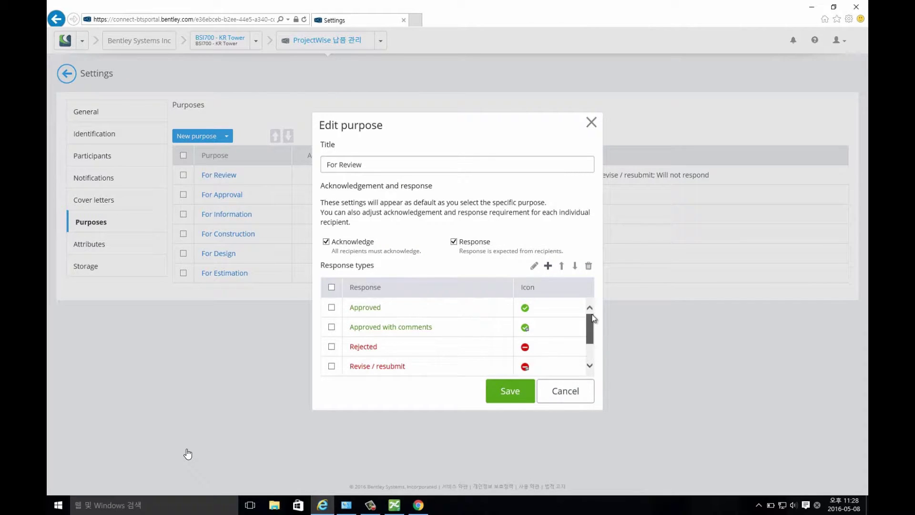
pyautogui.click(571, 386)
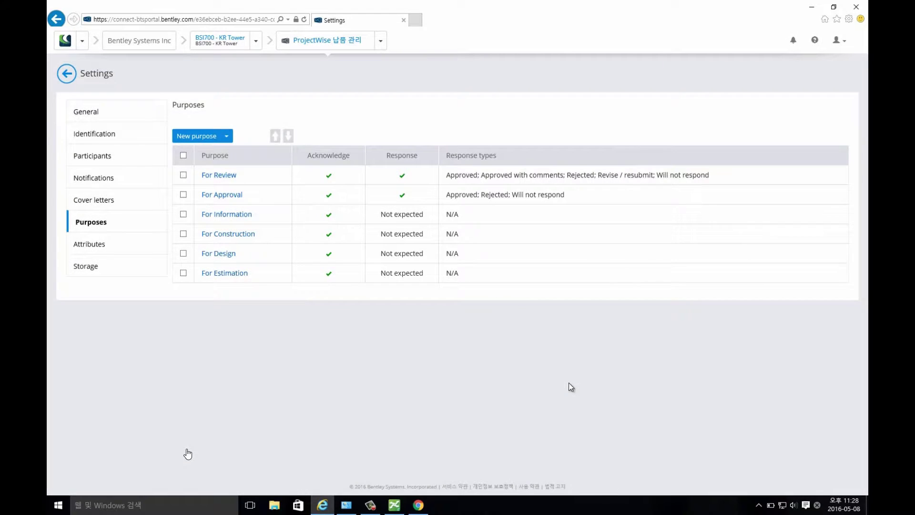
# Check the Storage settings and incoming data folder mapping, then return to Deliverables Management.
pyautogui.click(94, 266)
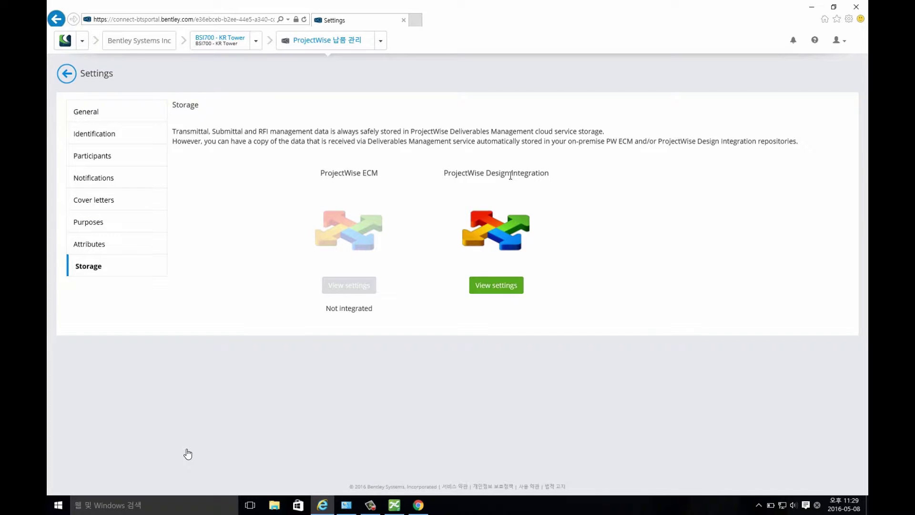
pyautogui.moveTo(476, 142); pyautogui.dragTo(790, 145)
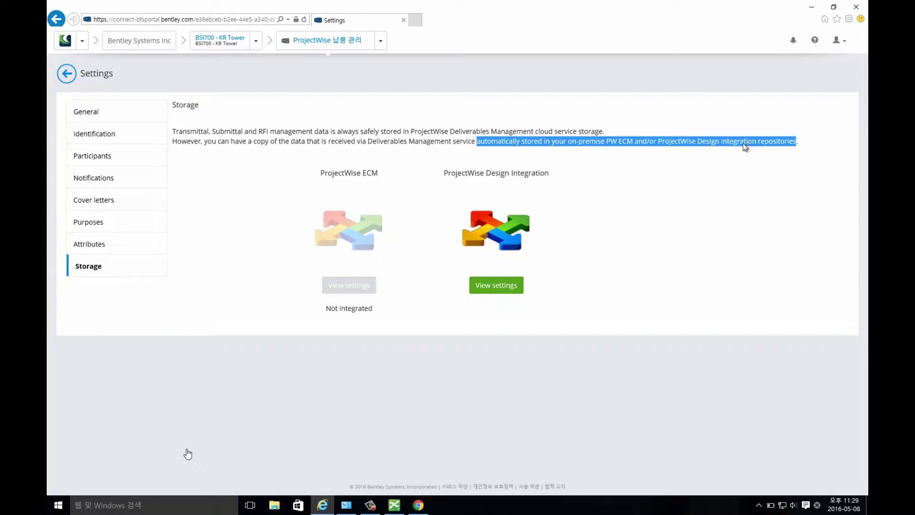
pyautogui.click(596, 196)
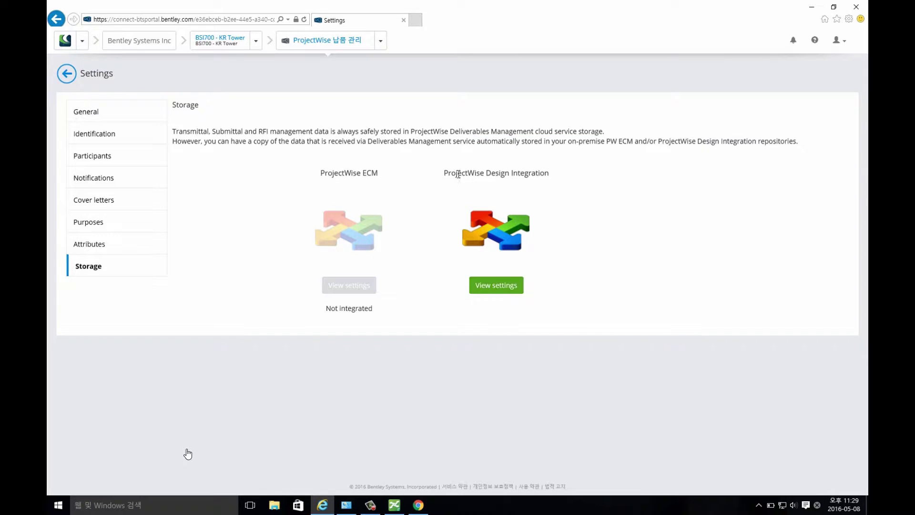
pyautogui.click(498, 287)
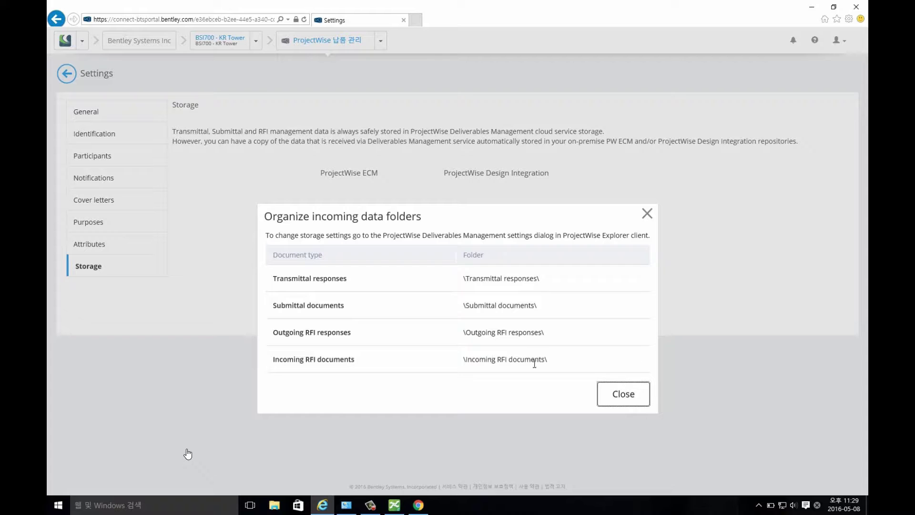
pyautogui.click(615, 393)
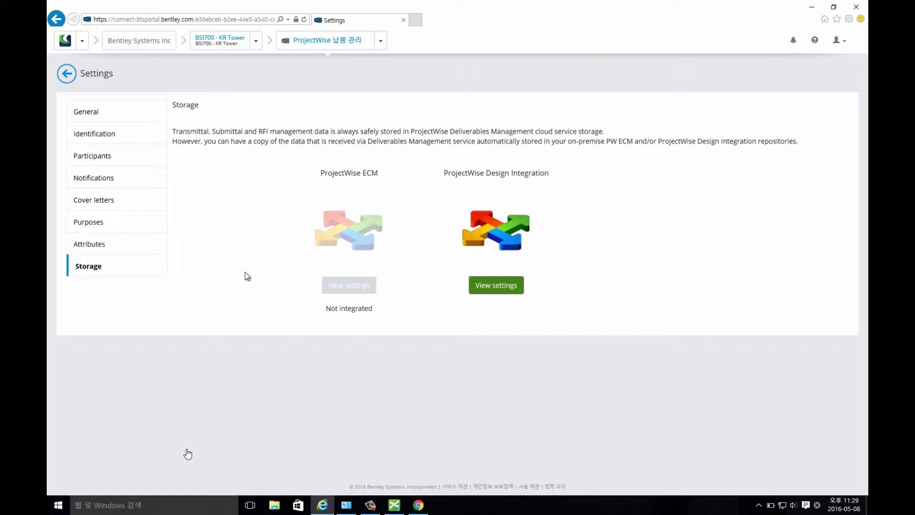
pyautogui.click(70, 77)
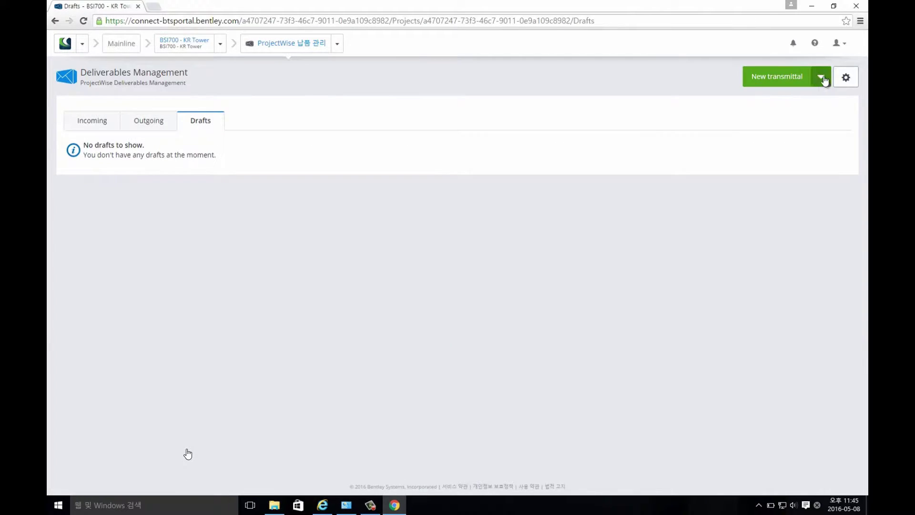
# Start a new transmittal draft with subject '모델 리뷰 요청'.
pyautogui.click(822, 79)
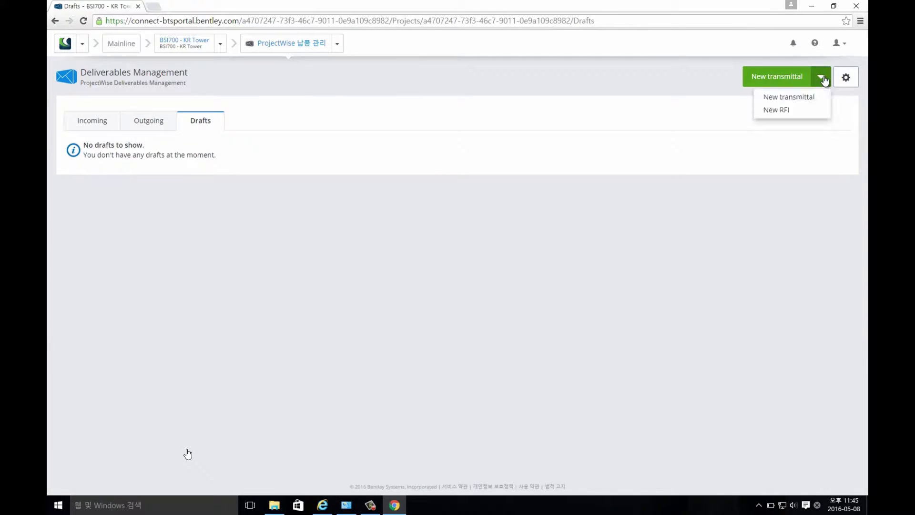
pyautogui.click(807, 98)
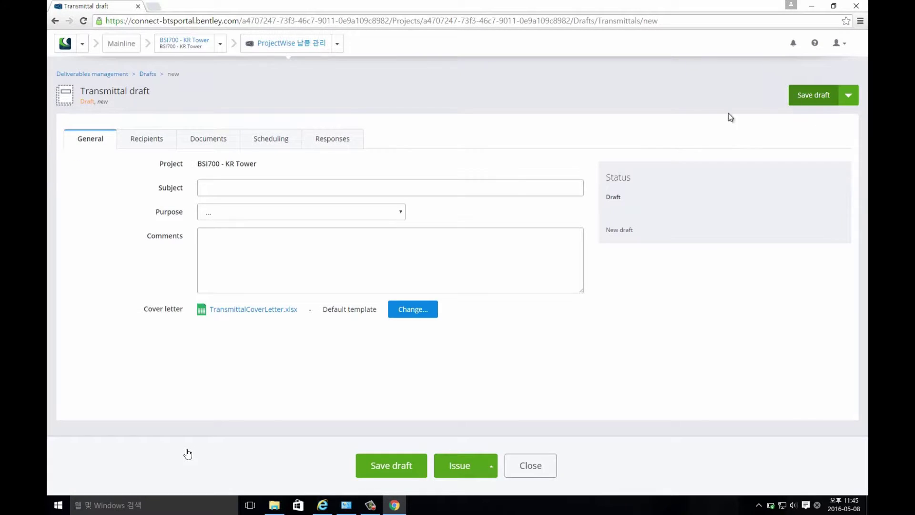
pyautogui.click(462, 191)
pyautogui.write('모')
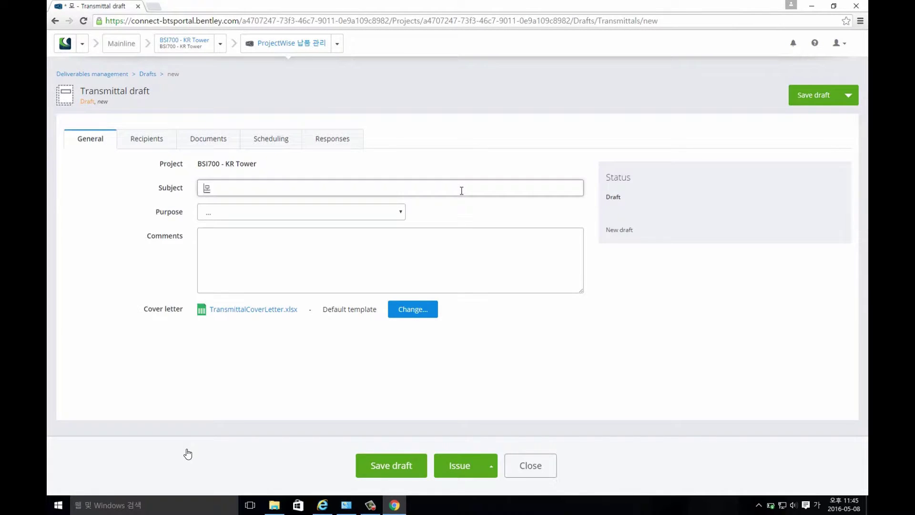
pyautogui.write('델 리뷰 요청')
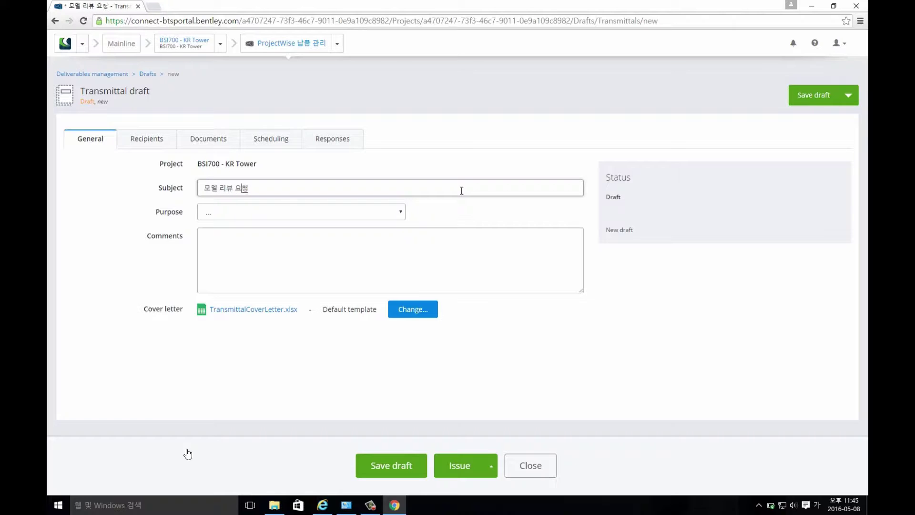
# Set the purpose to For Approval and add the comment '모델 리뷰 및 코멘트 요청'.
pyautogui.click(400, 216)
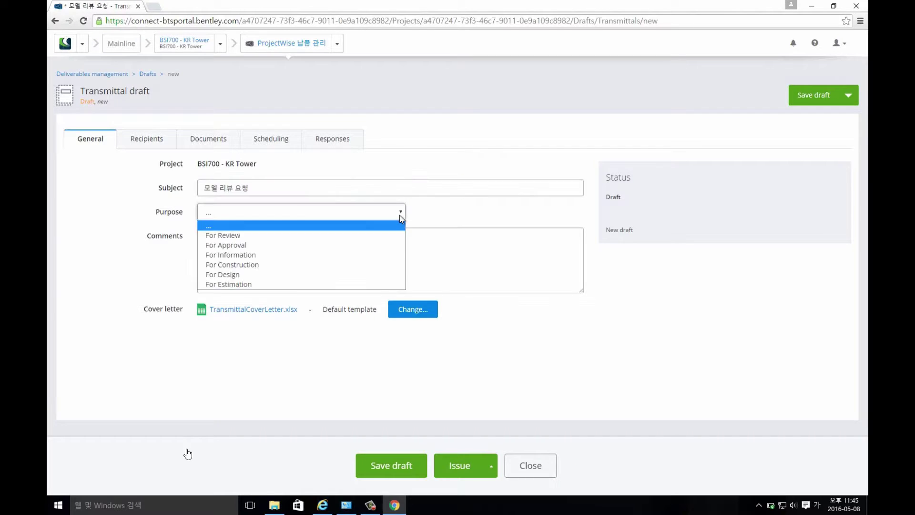
pyautogui.click(372, 248)
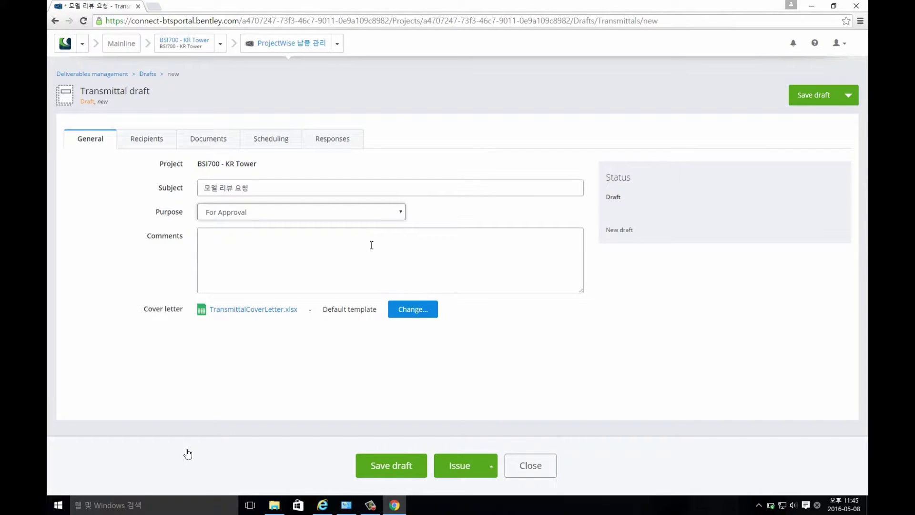
pyautogui.click(361, 248)
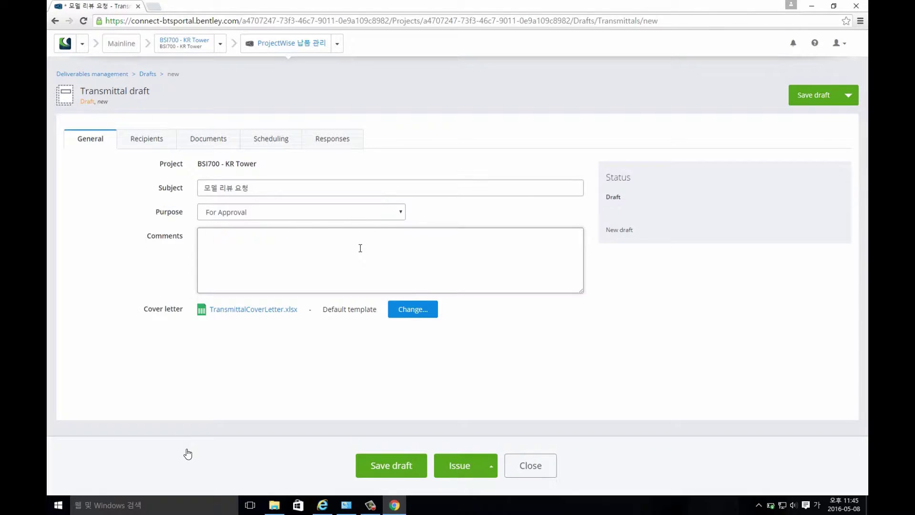
pyautogui.write('모델 리뷰 및 코멘트 요청')
pyautogui.click(151, 143)
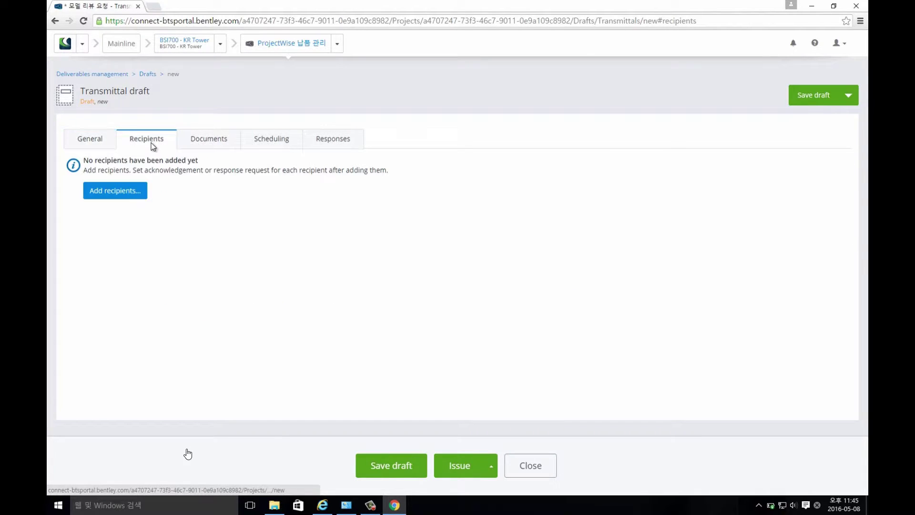
# Add the project manager as the transmittal draft's recipient.
pyautogui.click(112, 195)
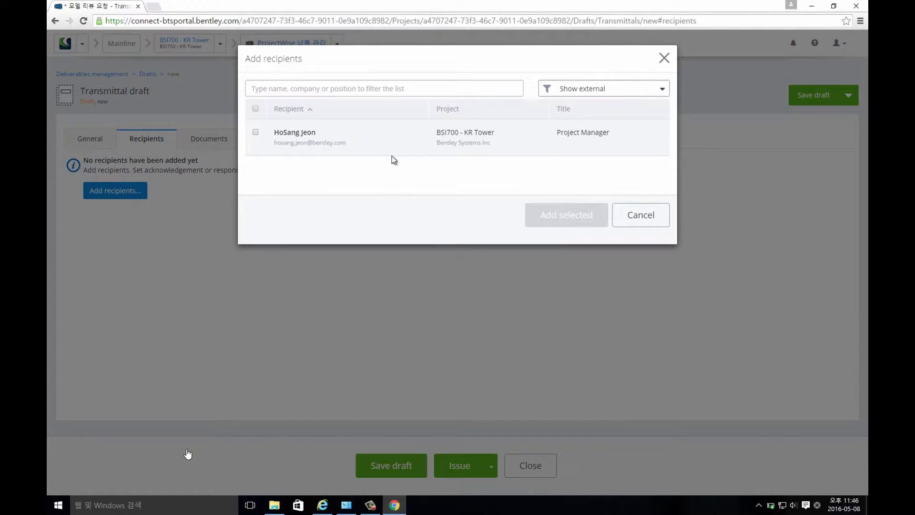
pyautogui.click(255, 132)
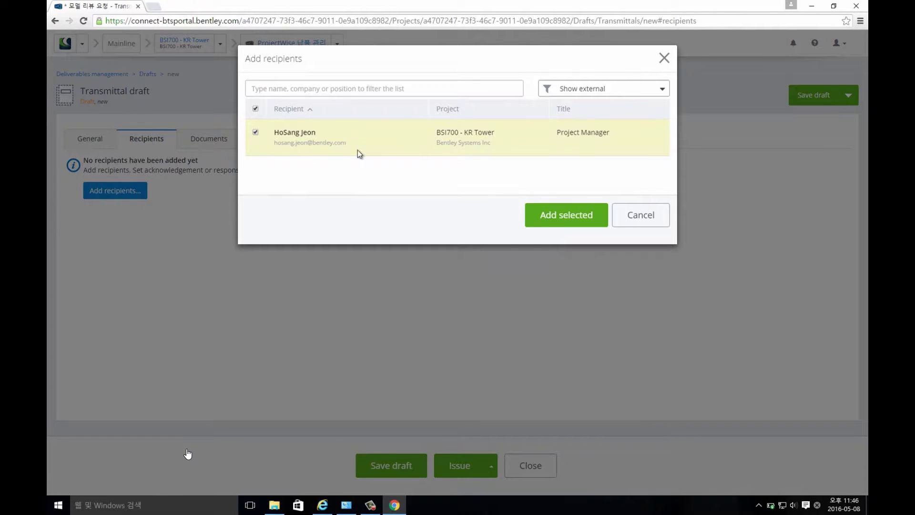
pyautogui.click(557, 230)
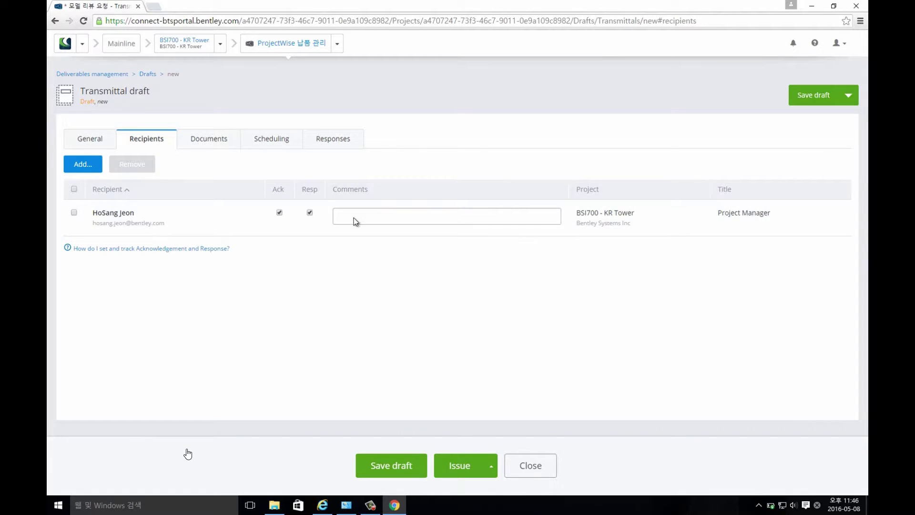
pyautogui.click(214, 146)
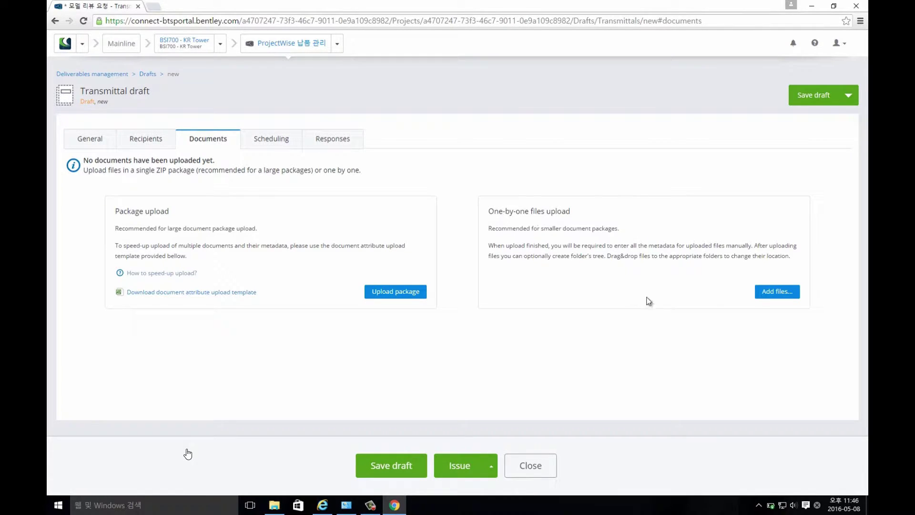
# Upload four files, BSI700-Architecture.dgn through BSI700-Mechanical.dgn, from Desktop > Model Files for Review.
pyautogui.click(784, 293)
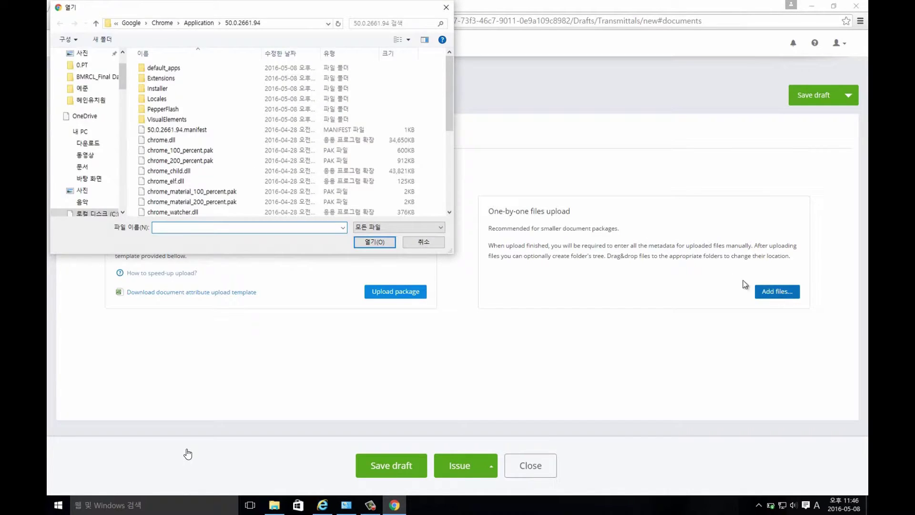
pyautogui.moveTo(196, 11); pyautogui.dragTo(361, 119)
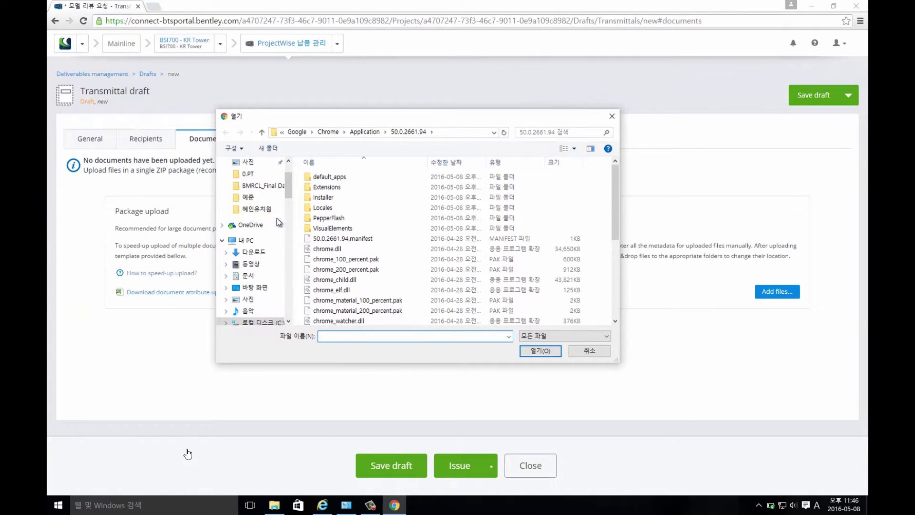
pyautogui.moveTo(286, 186); pyautogui.dragTo(288, 165)
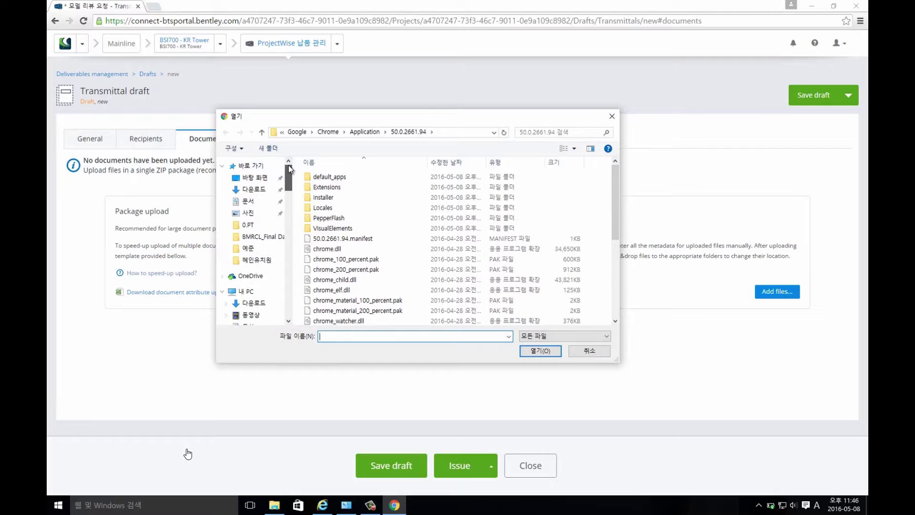
pyautogui.click(265, 177)
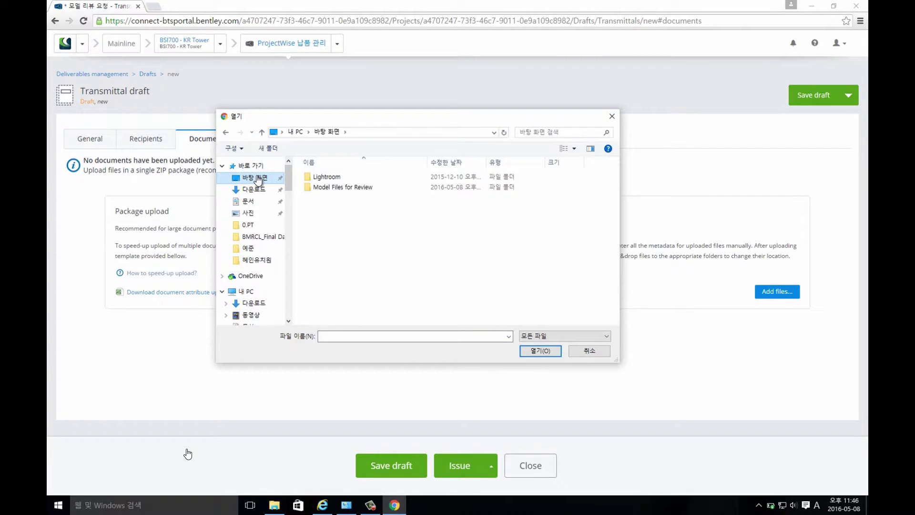
pyautogui.click(319, 188)
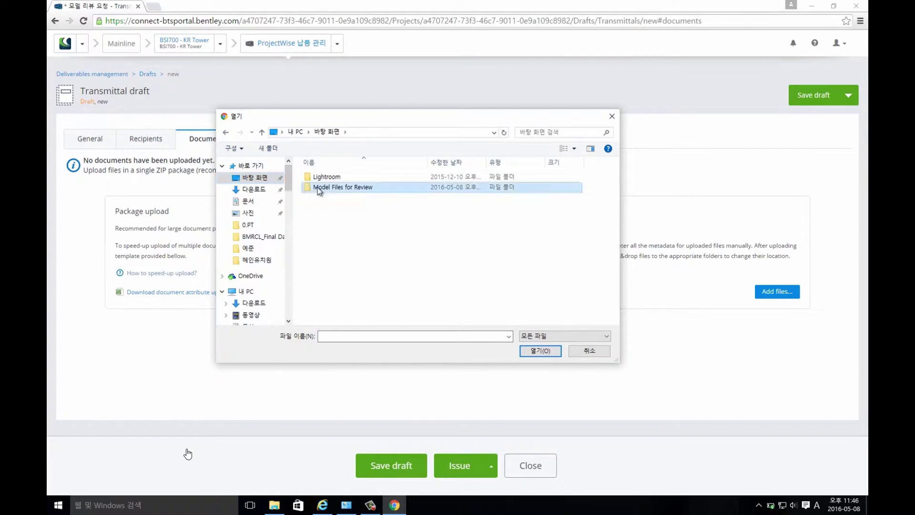
pyautogui.doubleClick(319, 188)
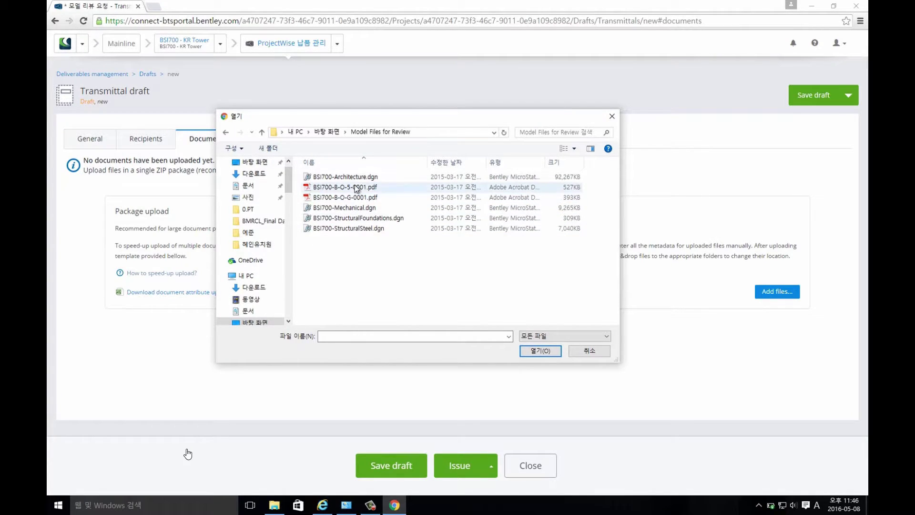
pyautogui.click(354, 179)
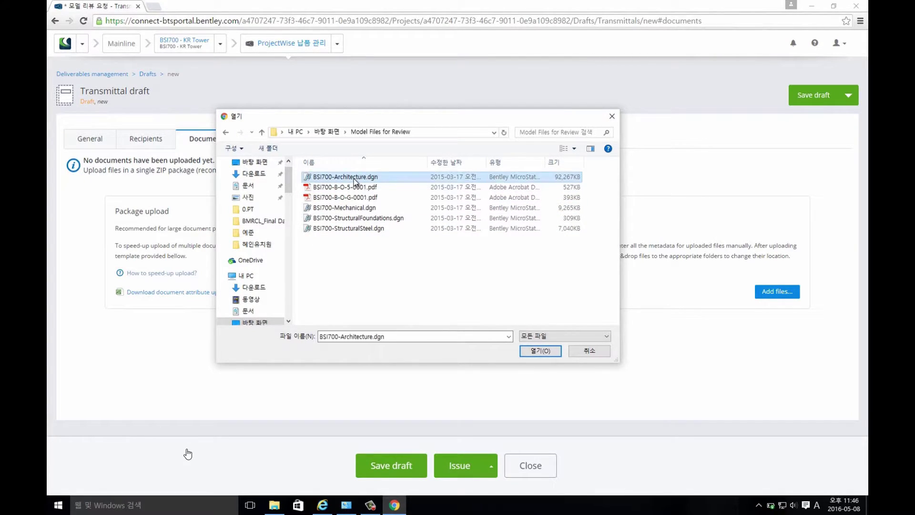
pyautogui.keyDown('shift'); pyautogui.click(347, 209); pyautogui.keyUp('shift')
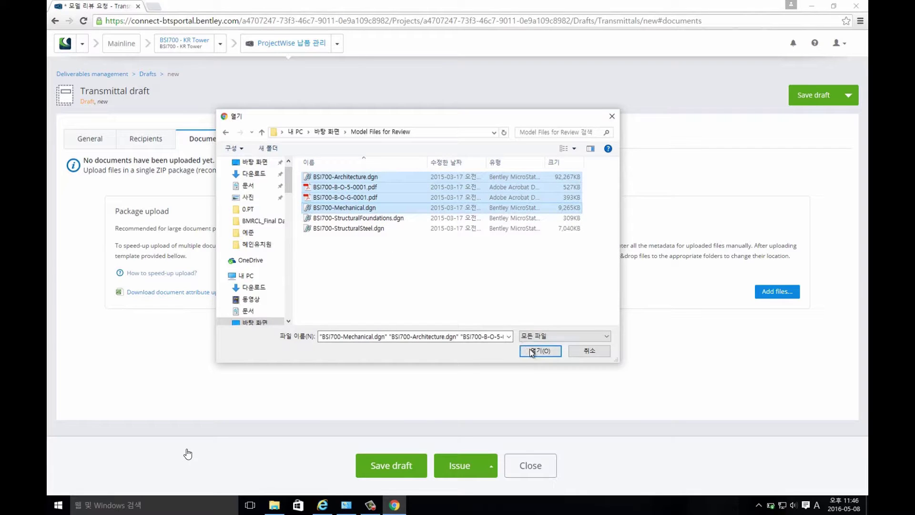
pyautogui.click(543, 351)
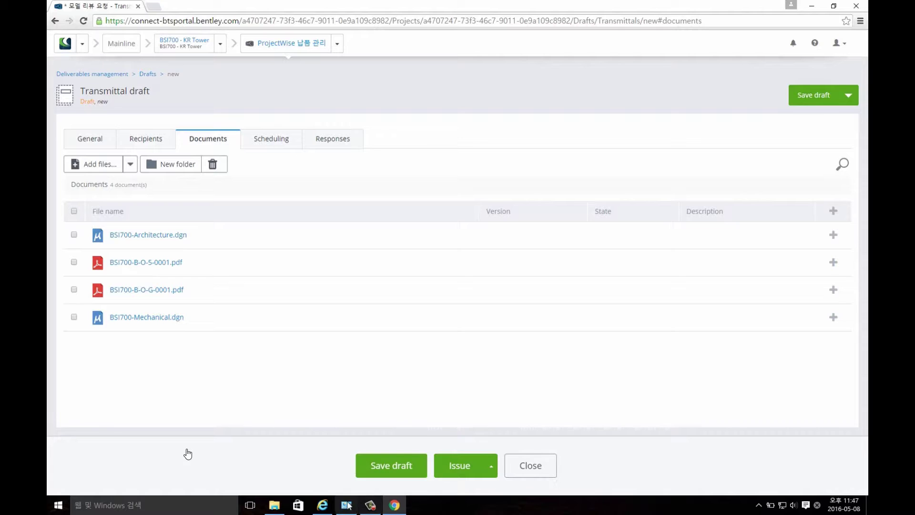
# Drag BSI700-StructuralFoundations.dgn and BSI700-StructuralSteel.dgn from Explorer onto the documents list.
pyautogui.click(274, 505)
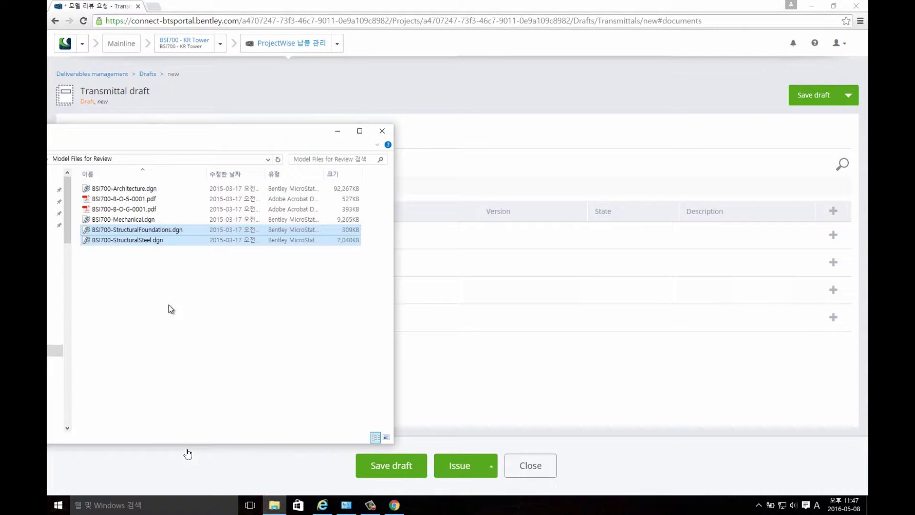
pyautogui.moveTo(136, 243); pyautogui.dragTo(475, 387)
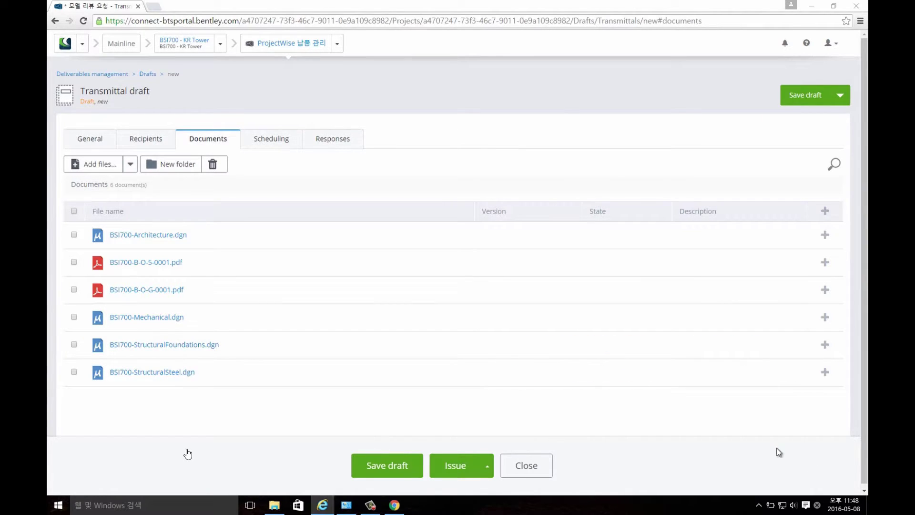
pyautogui.click(131, 235)
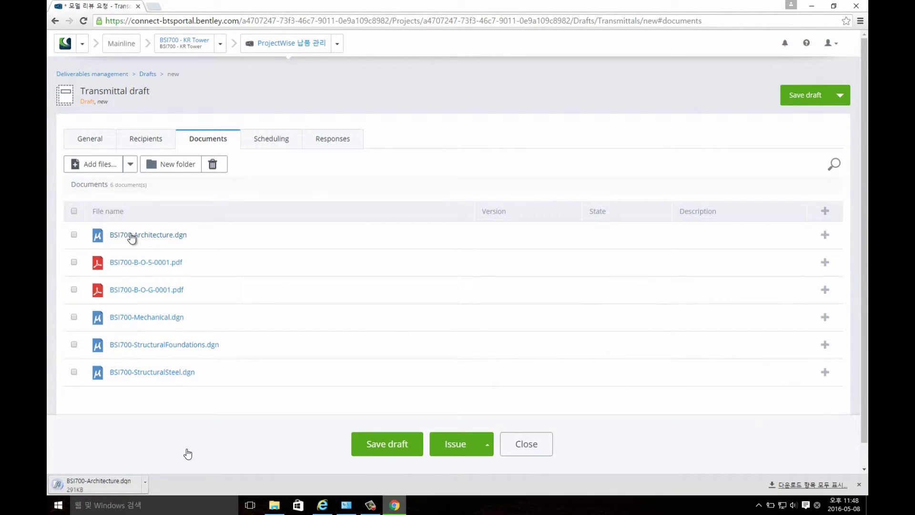
# Give the Architecture file version v1.0 and description 'Ar'.
pyautogui.click(828, 240)
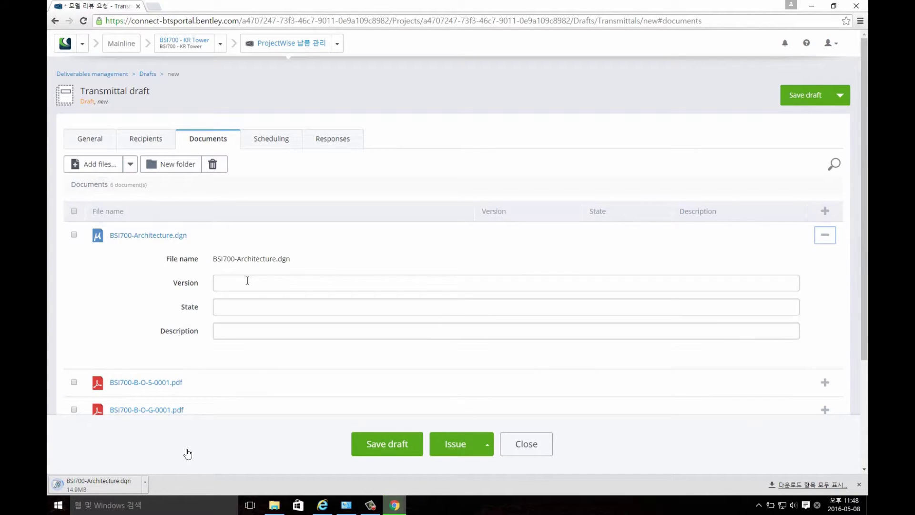
pyautogui.click(247, 281)
pyautogui.write('v')
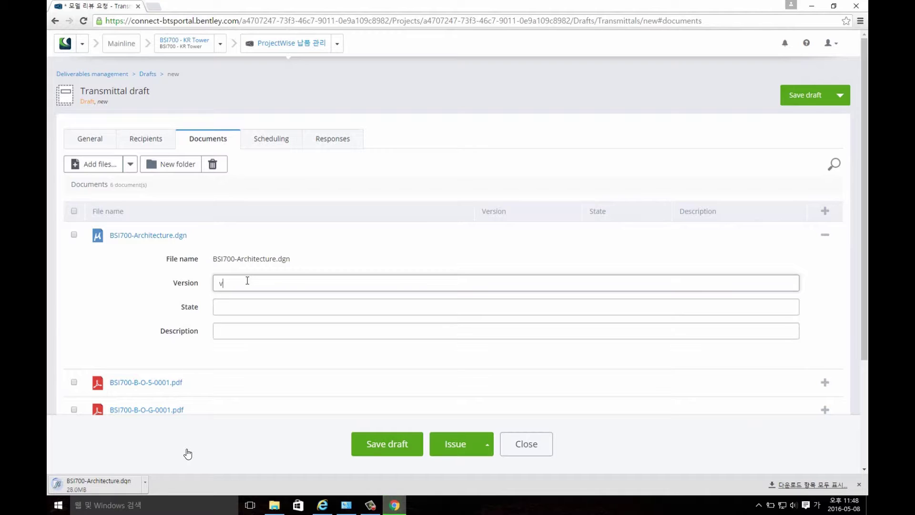
pyautogui.write('1.0')
pyautogui.click(228, 335)
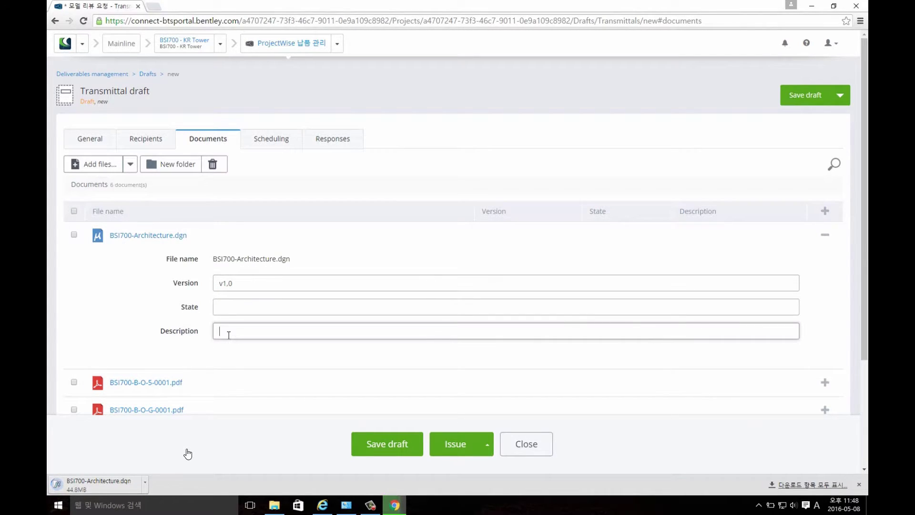
pyautogui.write('Arch')
pyautogui.scroll(-2, 527, 344)
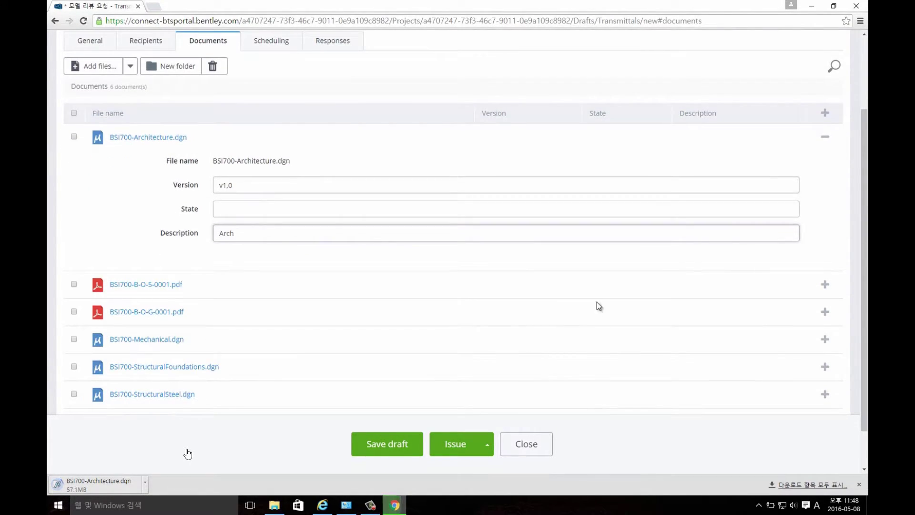
pyautogui.scroll(-1, 606, 319)
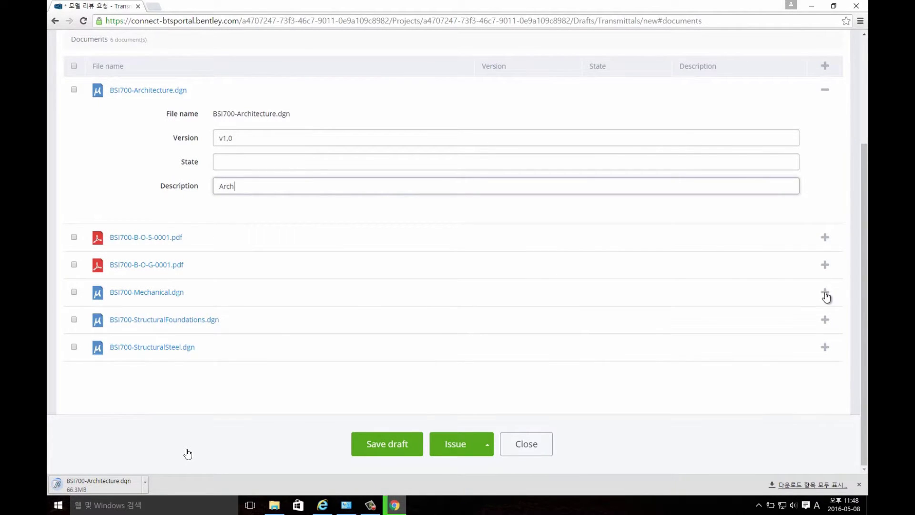
# Give the Mechanical file version v1.0 and description 'Mechnical'.
pyautogui.click(825, 295)
pyautogui.click(319, 340)
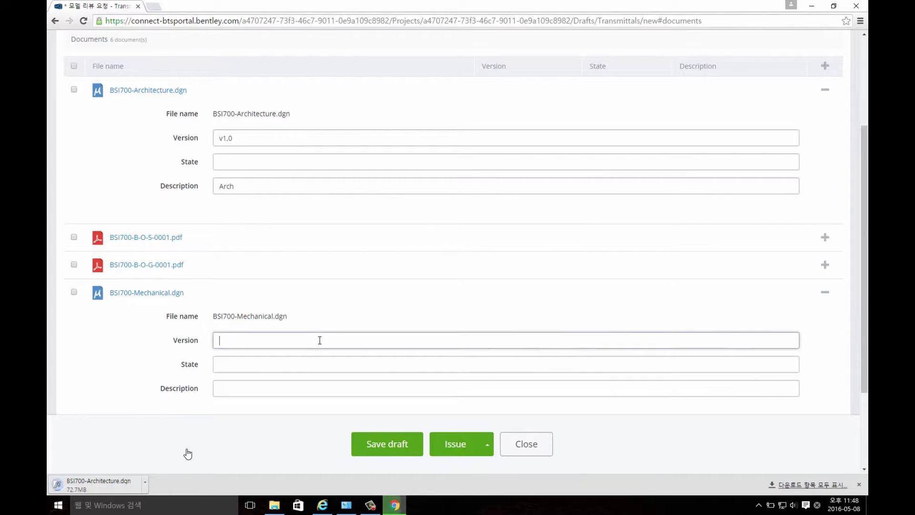
pyautogui.write('v1.0')
pyautogui.click(280, 387)
pyautogui.write('Me')
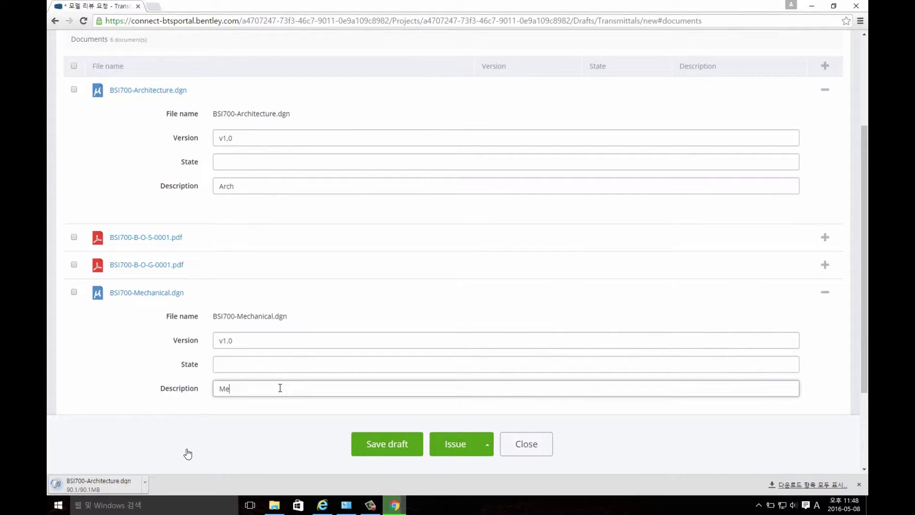
pyautogui.write('chnical')
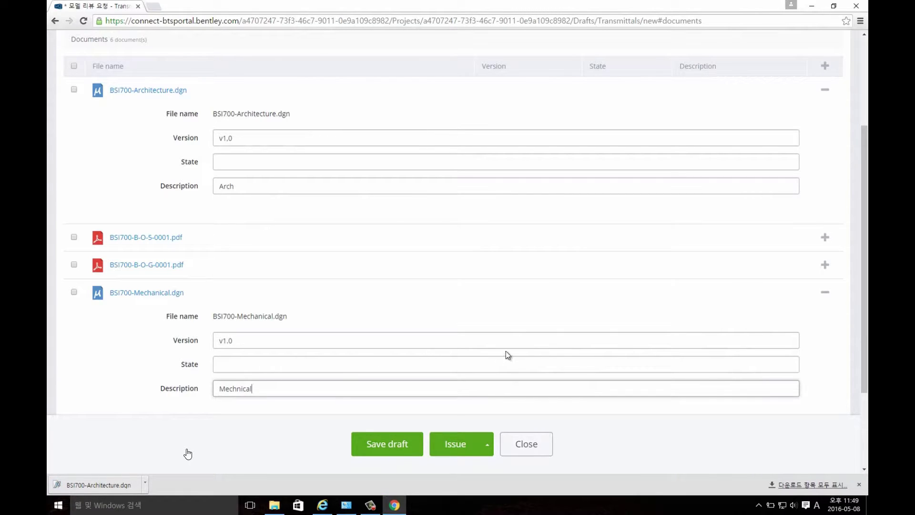
pyautogui.scroll(-3, 505, 351)
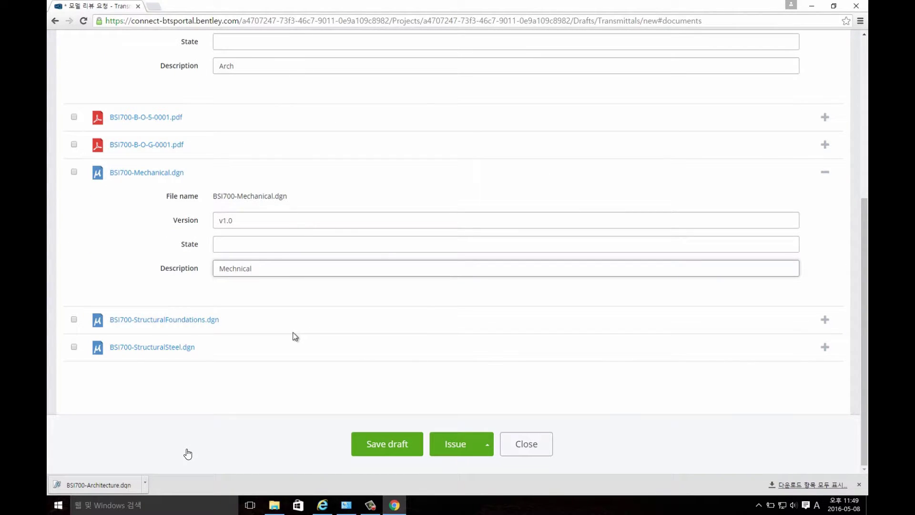
# Give the StructuralSteel file version V2.0 with a description, then save the draft.
pyautogui.click(825, 348)
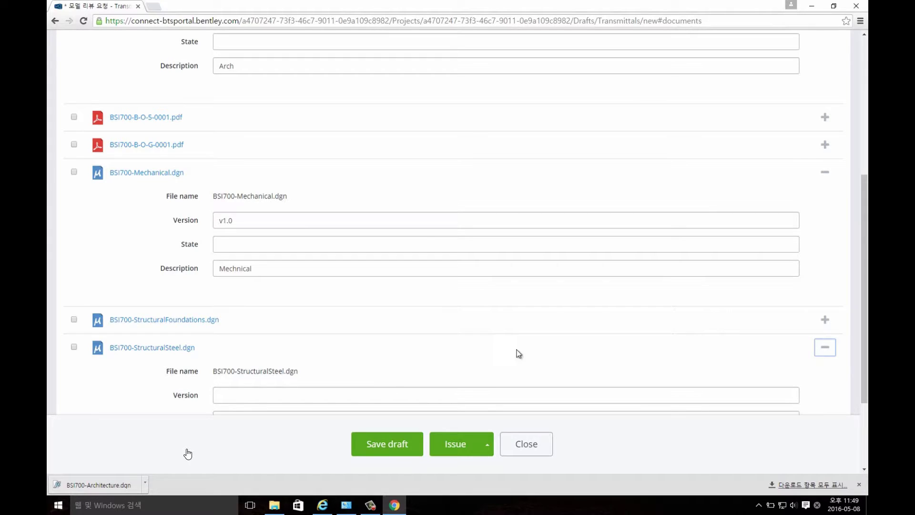
pyautogui.scroll(-2, 519, 353)
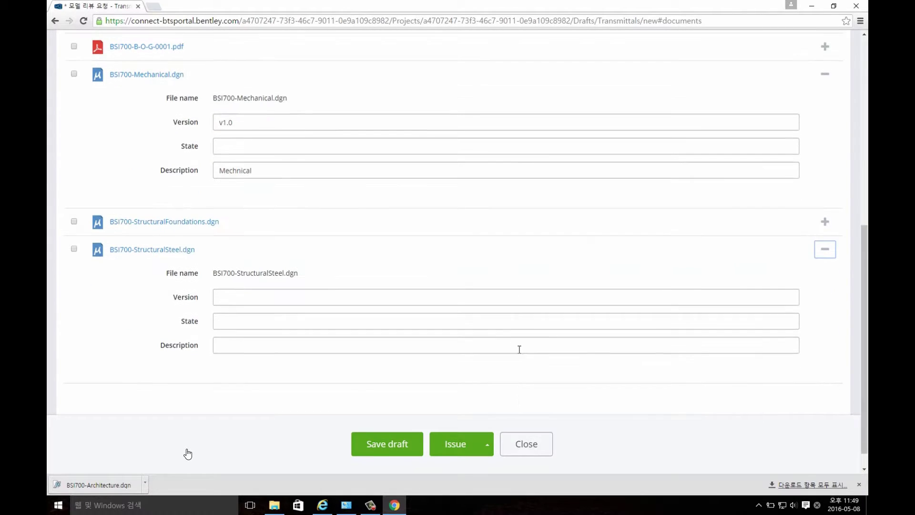
pyautogui.click(436, 298)
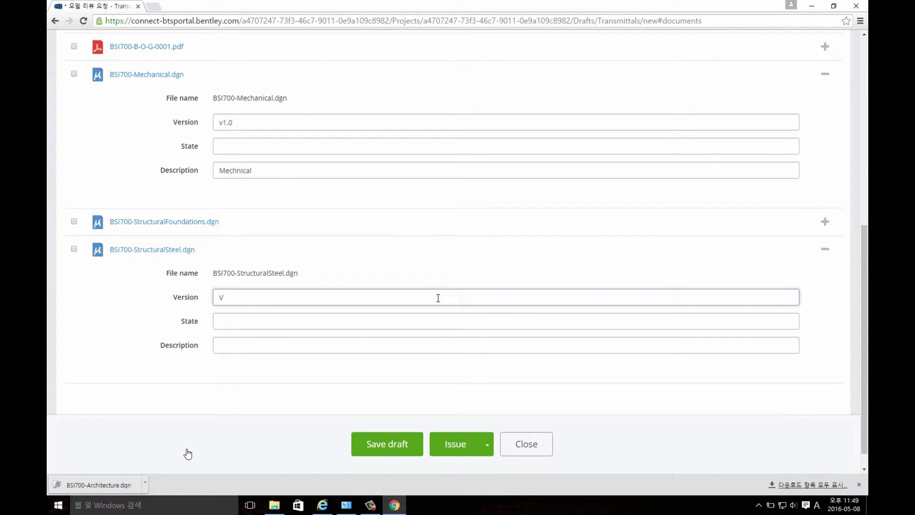
pyautogui.write('V2.0')
pyautogui.click(383, 351)
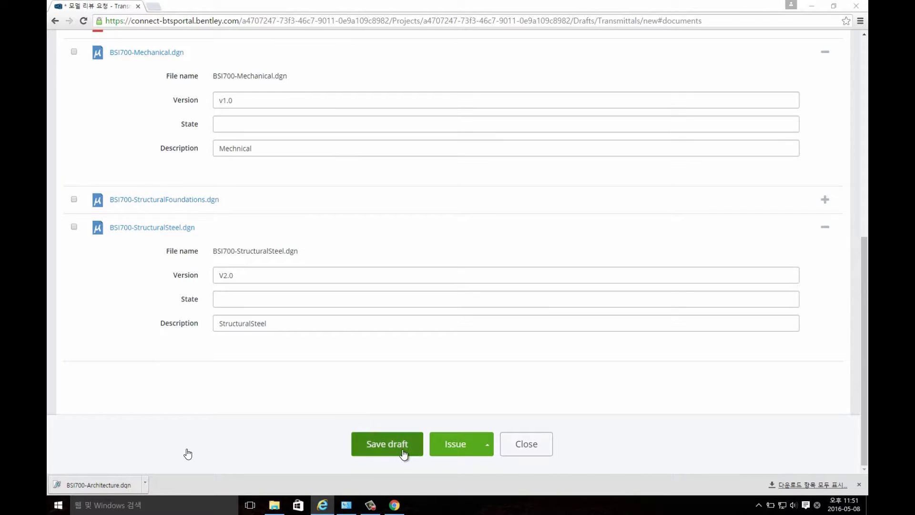
pyautogui.click(394, 448)
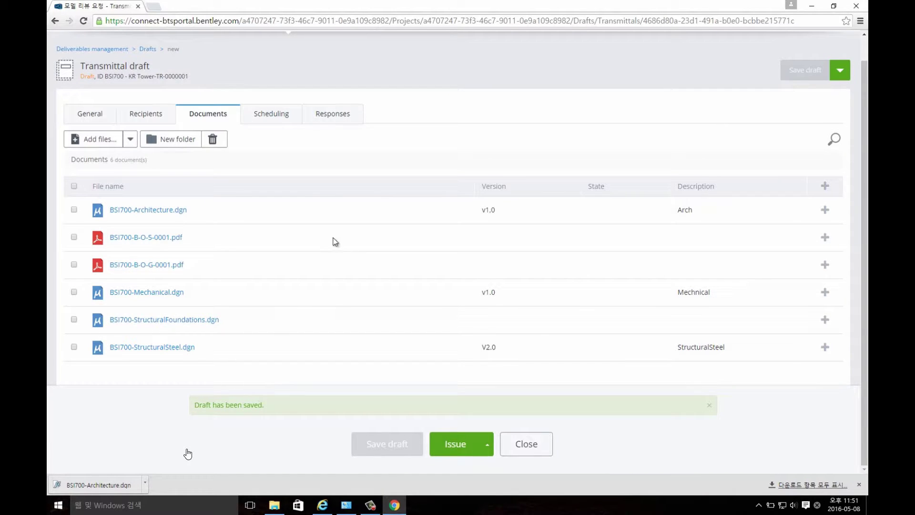
# Schedule the issue date 2016.05.15 with a 2-day reminder, then start issuing the transmittal.
pyautogui.click(280, 119)
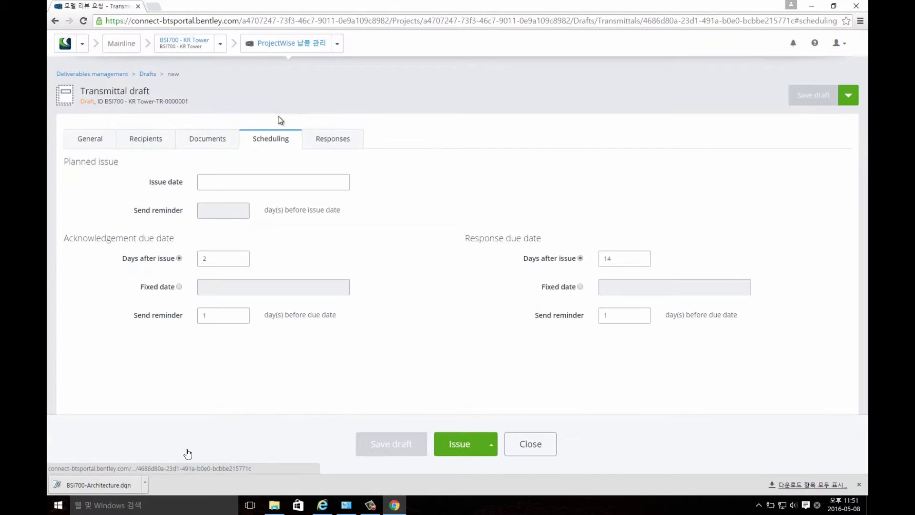
pyautogui.click(214, 182)
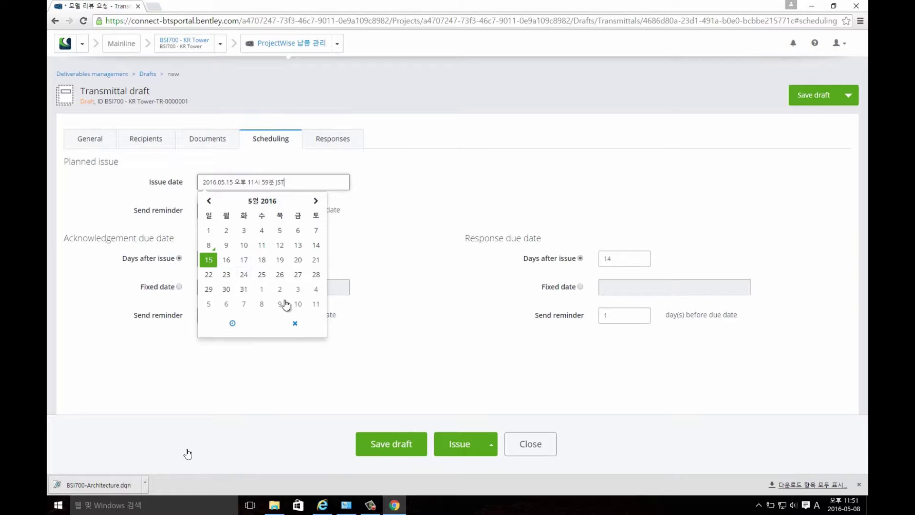
pyautogui.click(391, 234)
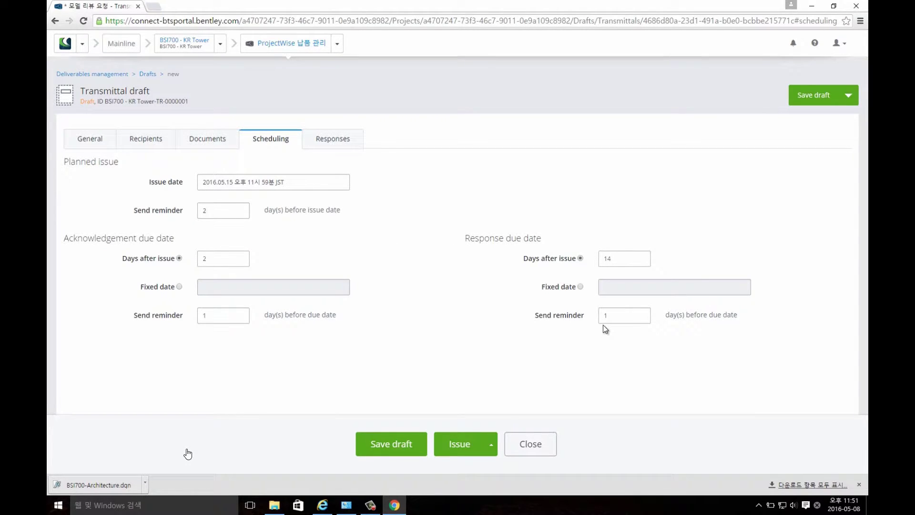
pyautogui.click(344, 142)
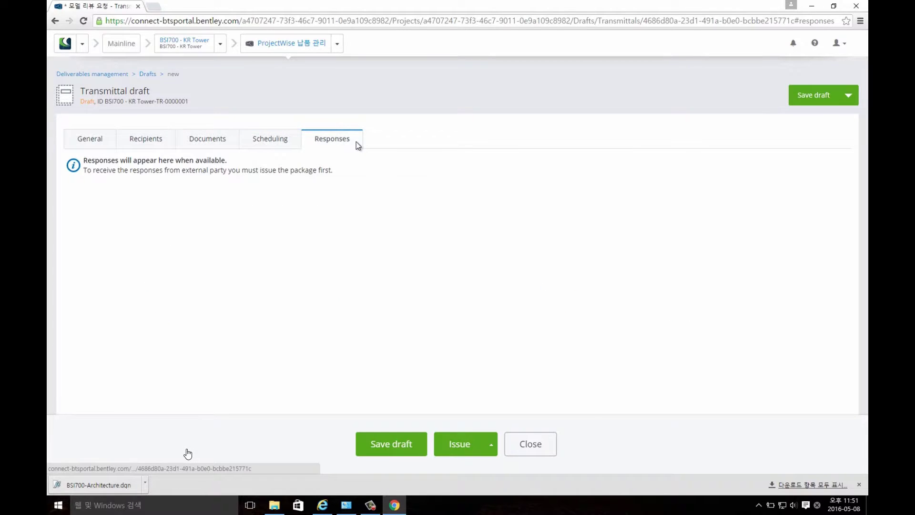
pyautogui.click(467, 439)
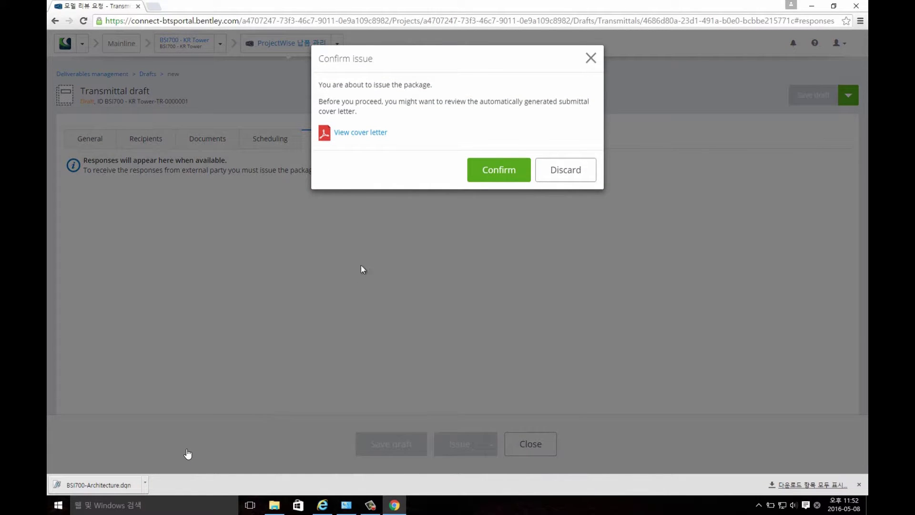
# Review and close the generated cover letter, then confirm issuing the transmittal.
pyautogui.click(370, 133)
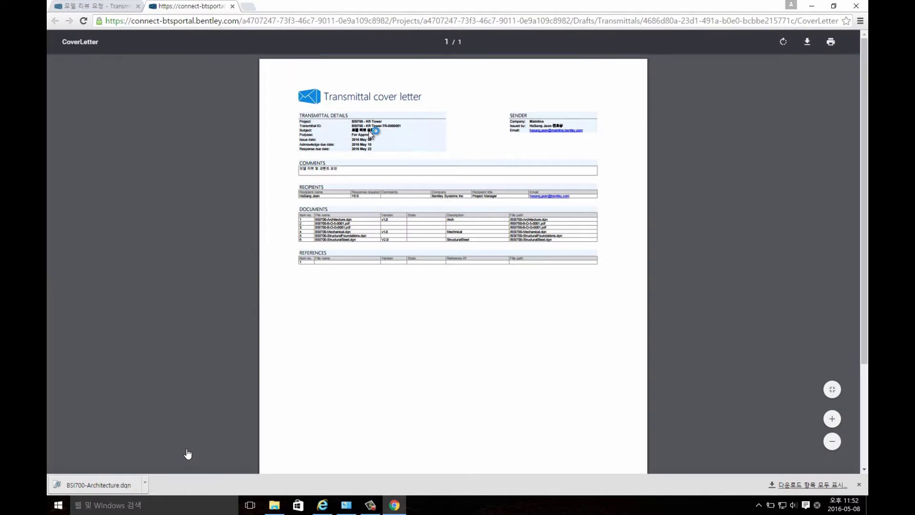
pyautogui.scroll(4, 448, 224)
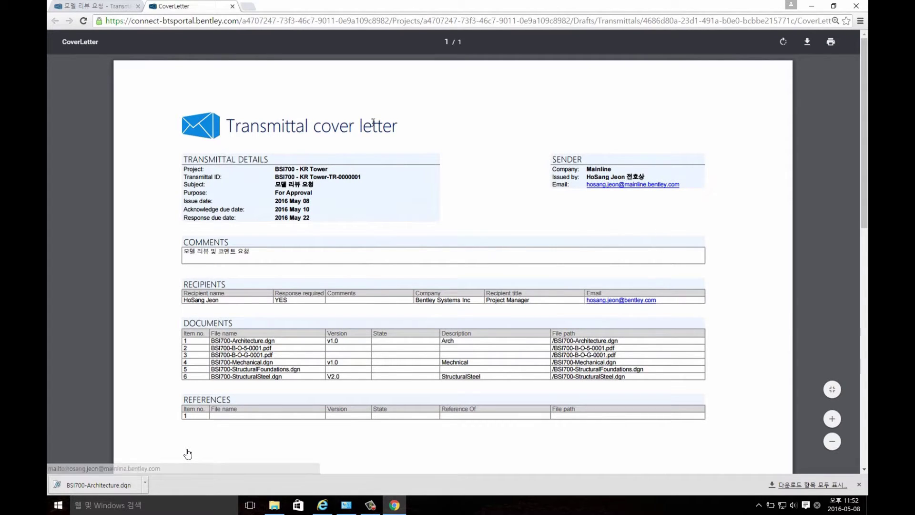
pyautogui.click(232, 5)
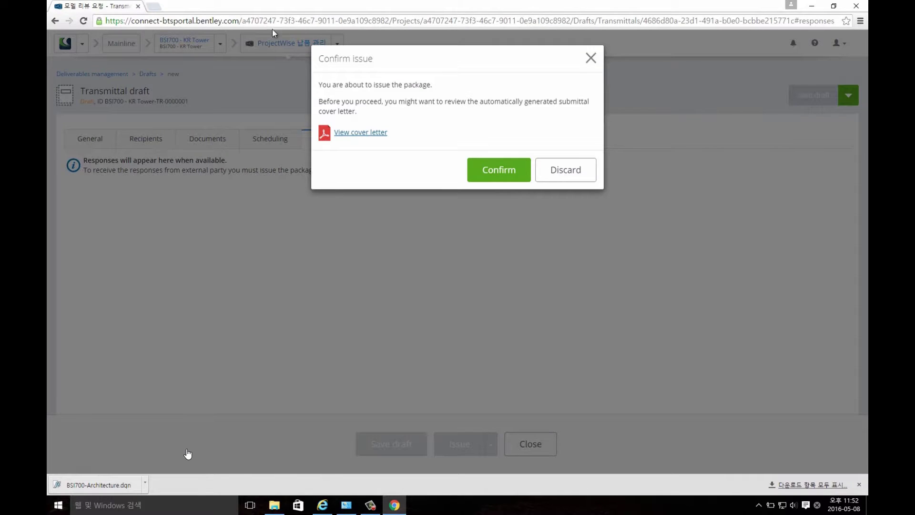
pyautogui.click(496, 174)
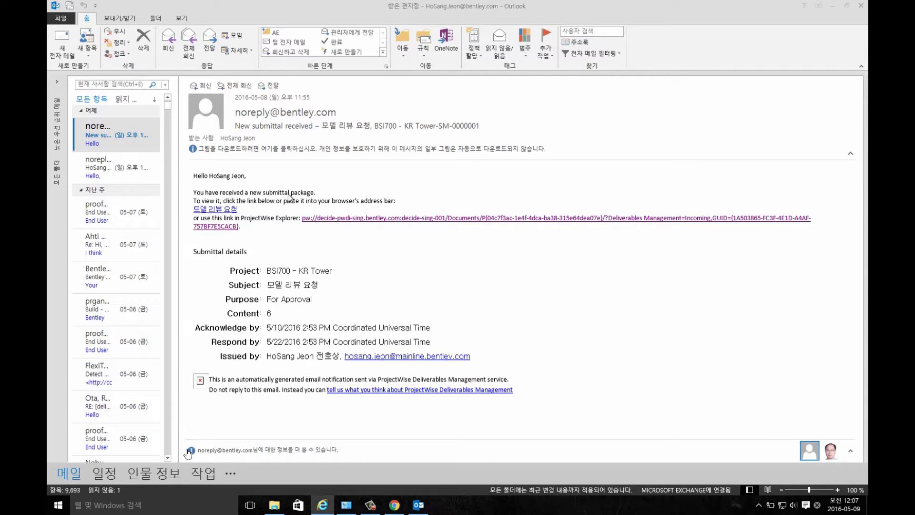
# Follow the e-mail's pw:// submittal link, allowing it past Outlook's security notice.
pyautogui.click(335, 224)
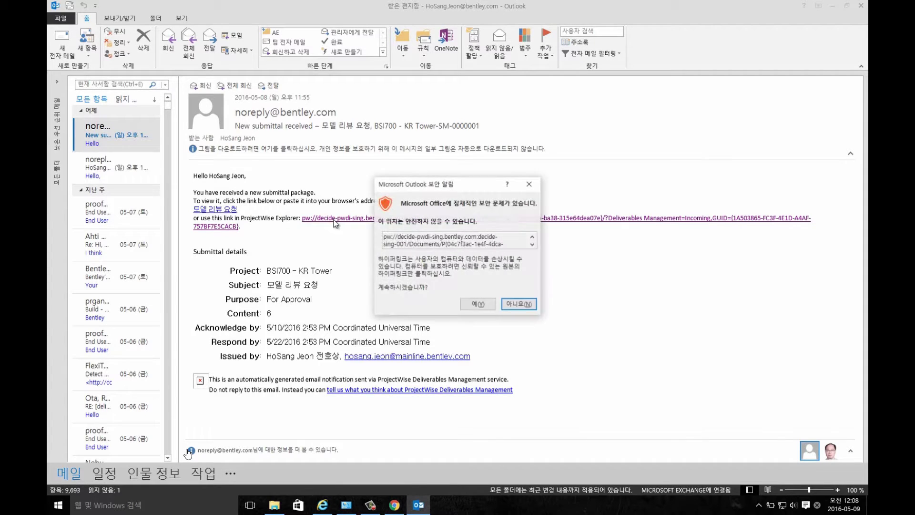
pyautogui.click(485, 307)
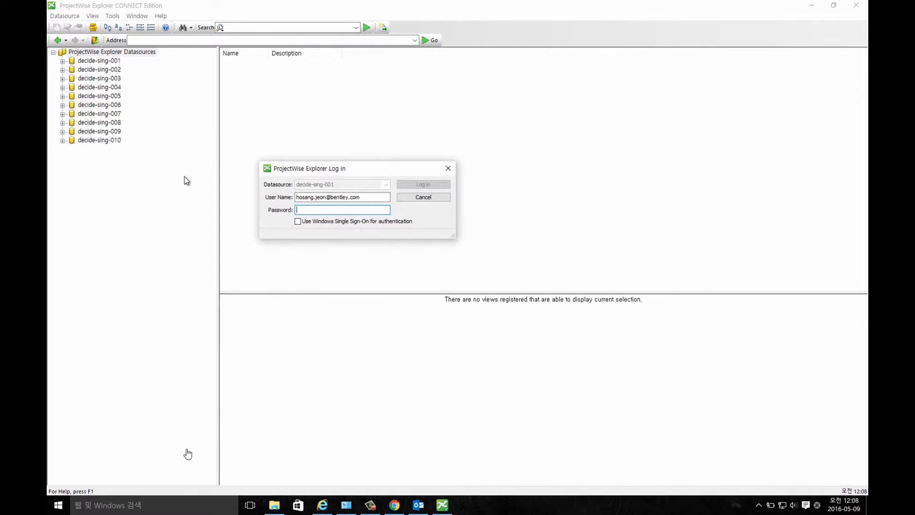
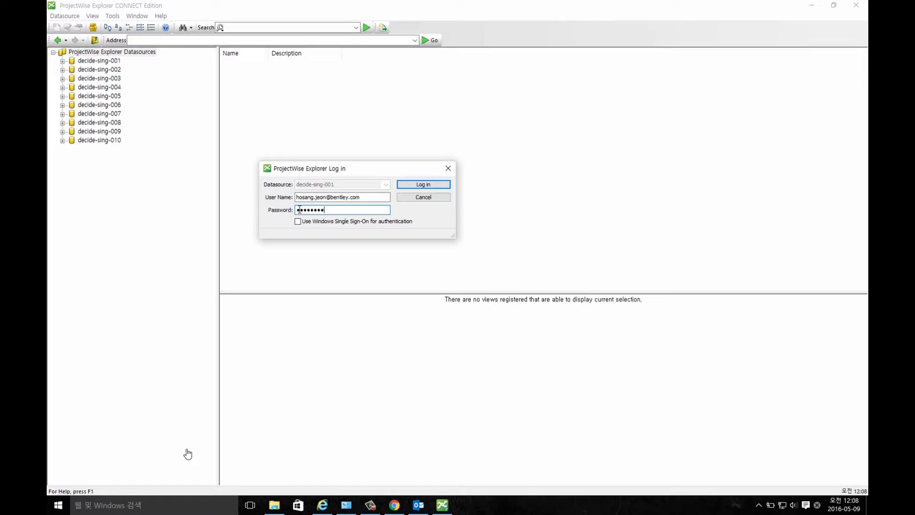
# Log in to decide-sing-001 with the account password and open the incoming BSI700 - KR Tower submittal.
pyautogui.press('Return')
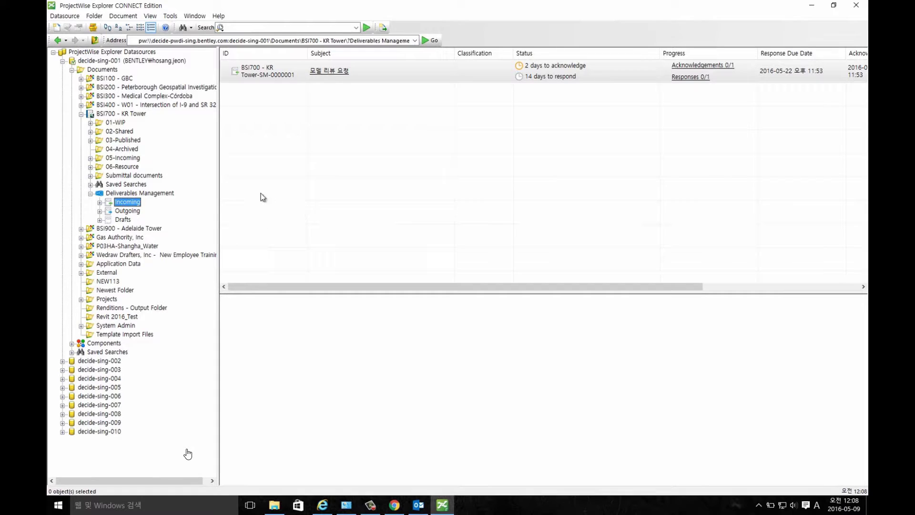
pyautogui.click(278, 77)
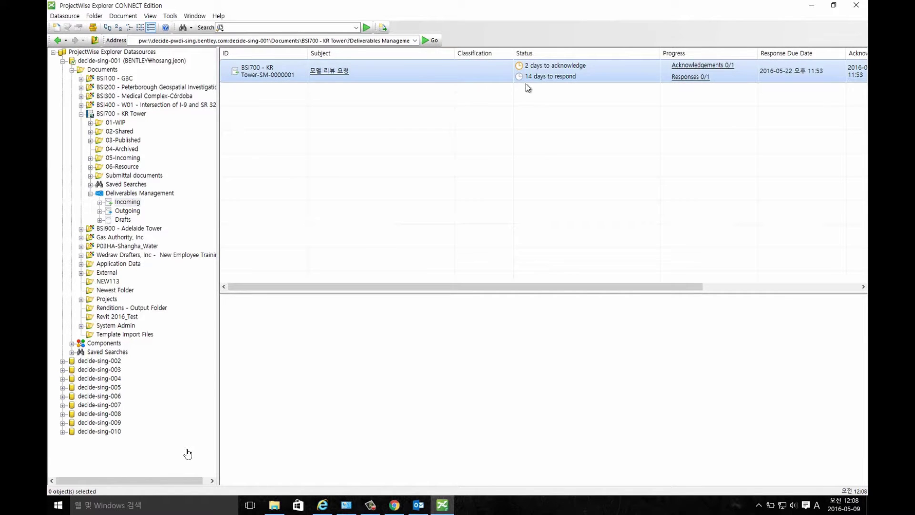
pyautogui.click(332, 72)
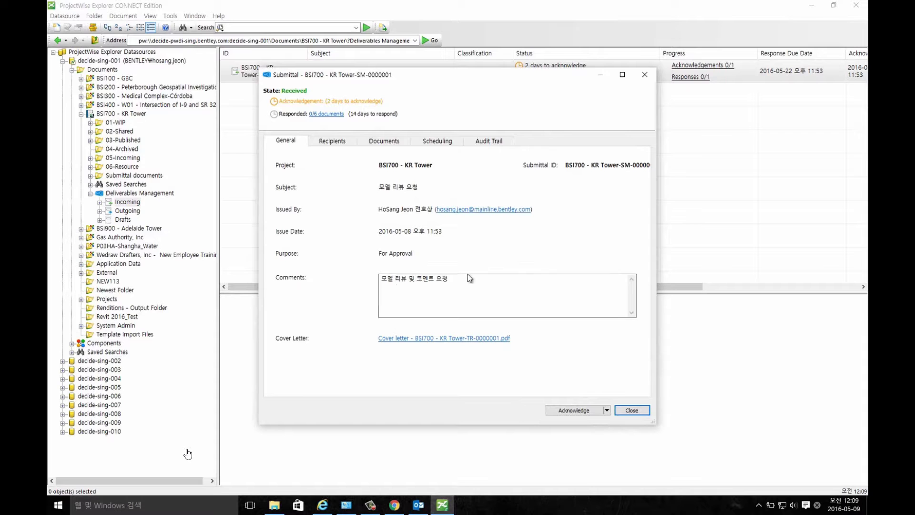
# Check the submittal's recipients and six documents, showing BSI700-Architecture.dgn's attributes (v1.0, Arch).
pyautogui.click(337, 143)
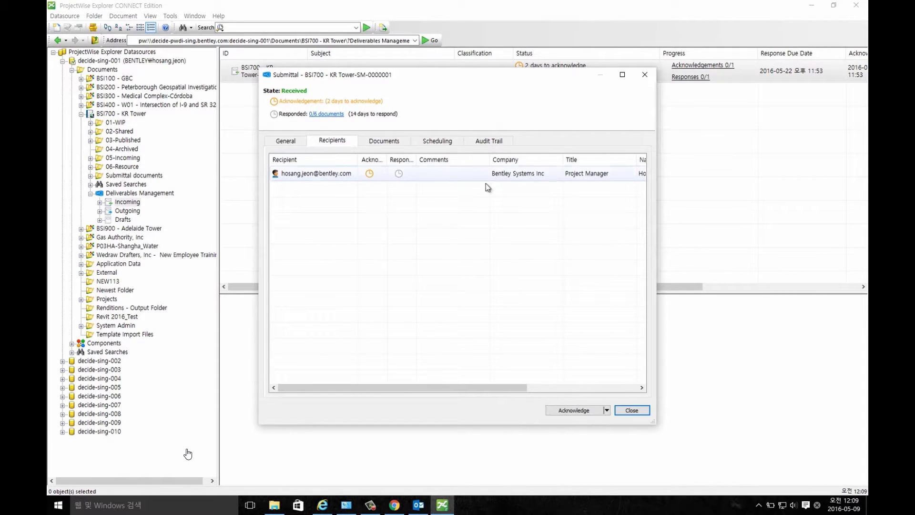
pyautogui.moveTo(486, 387); pyautogui.dragTo(438, 388)
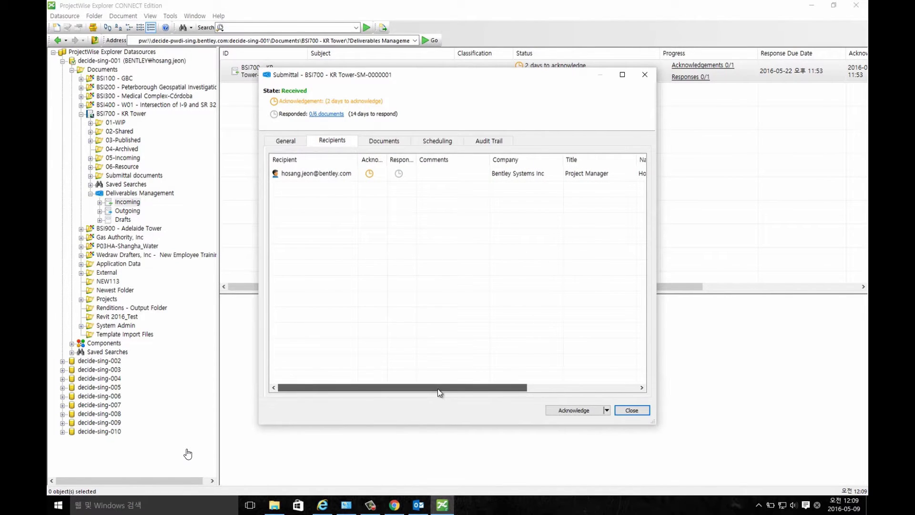
pyautogui.click(371, 142)
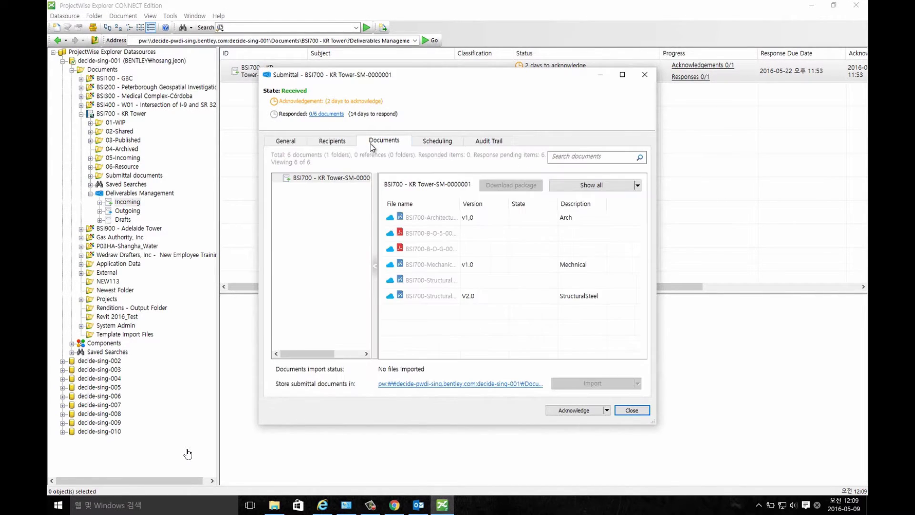
pyautogui.click(433, 218)
pyautogui.moveTo(634, 233)
pyautogui.mouseDown()
pyautogui.moveTo(634, 262)
pyautogui.moveTo(633, 224)
pyautogui.mouseUp()
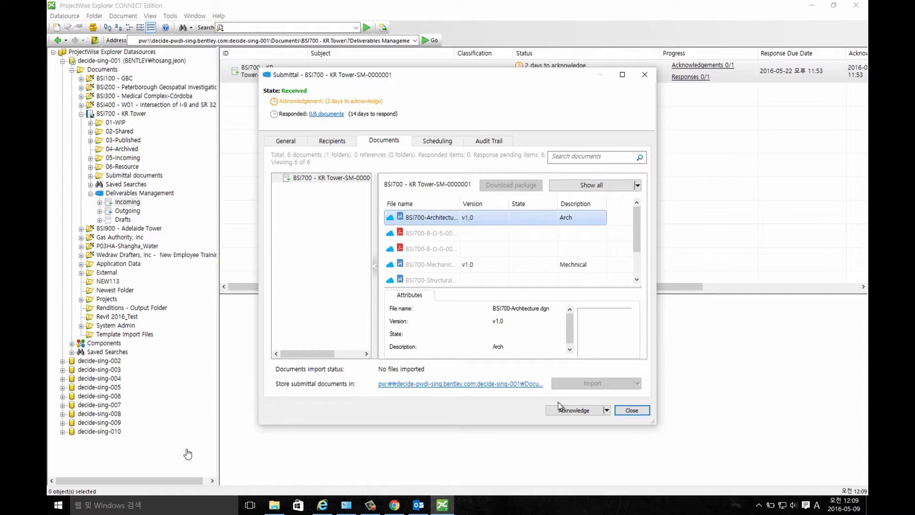
pyautogui.click(607, 410)
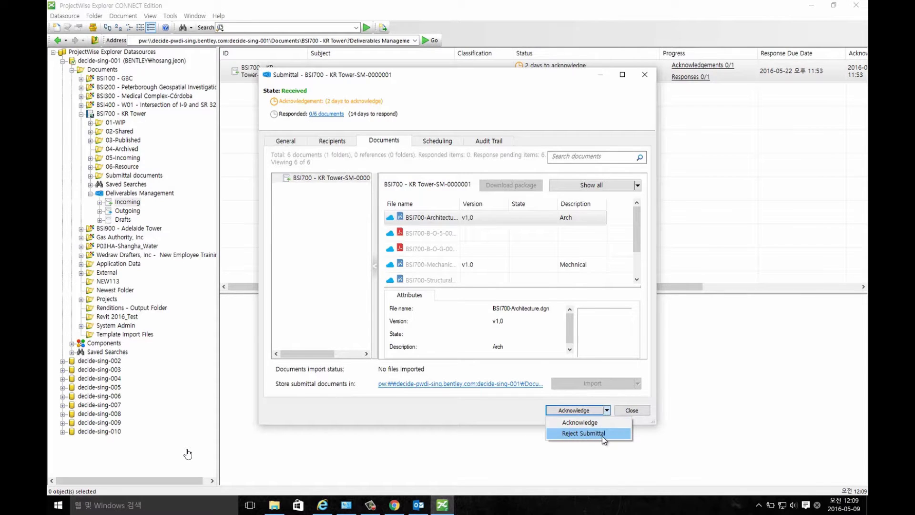
# Acknowledge the BSI700 - KR Tower submittal so all six documents import into ProjectWise.
pyautogui.click(593, 422)
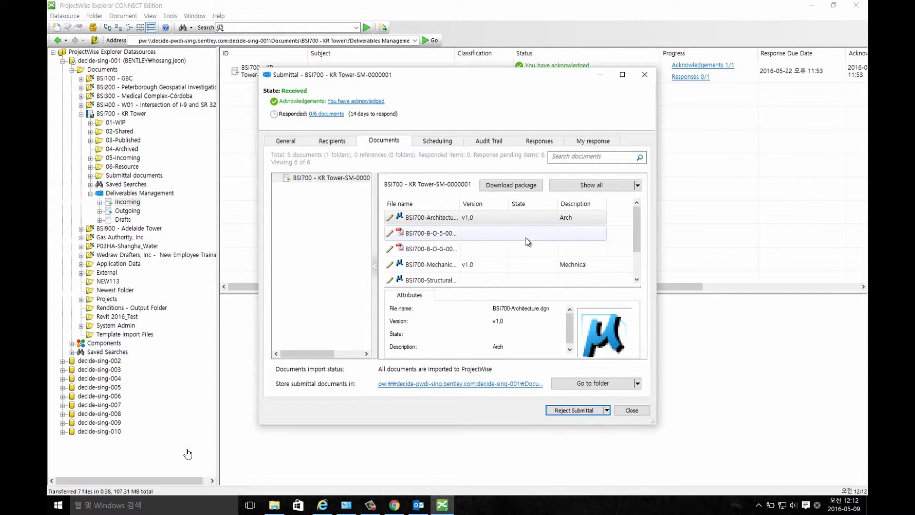
# Widen the submittal window and its File name and Response columns to show full document names.
pyautogui.click(532, 140)
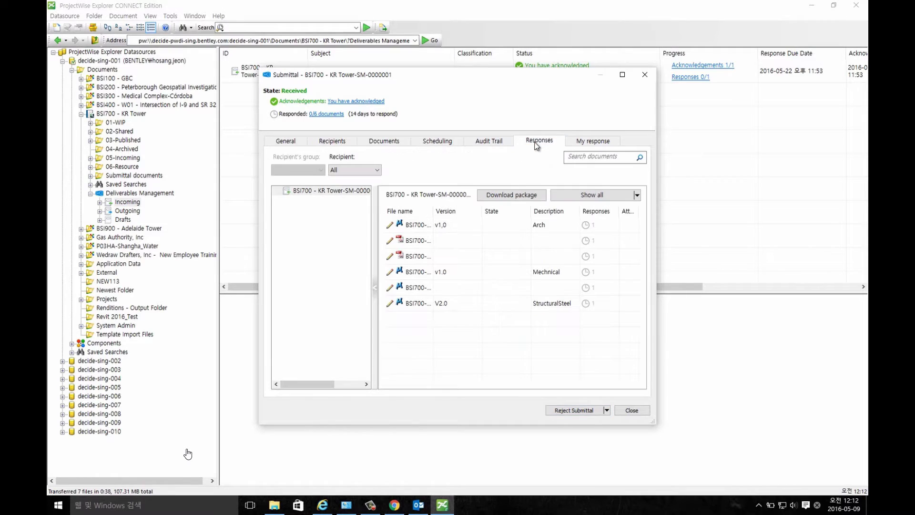
pyautogui.moveTo(433, 210); pyautogui.dragTo(464, 210)
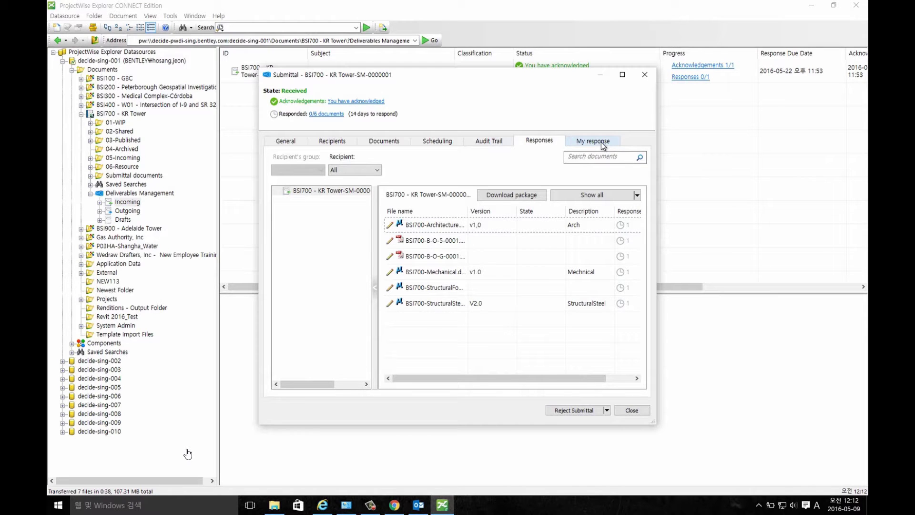
pyautogui.moveTo(654, 422); pyautogui.dragTo(742, 425)
pyautogui.click(589, 146)
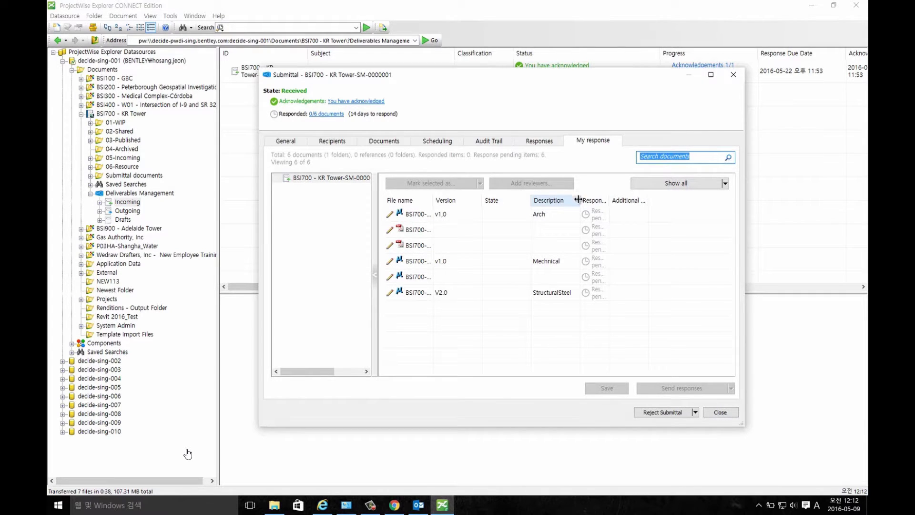
pyautogui.doubleClick(607, 200)
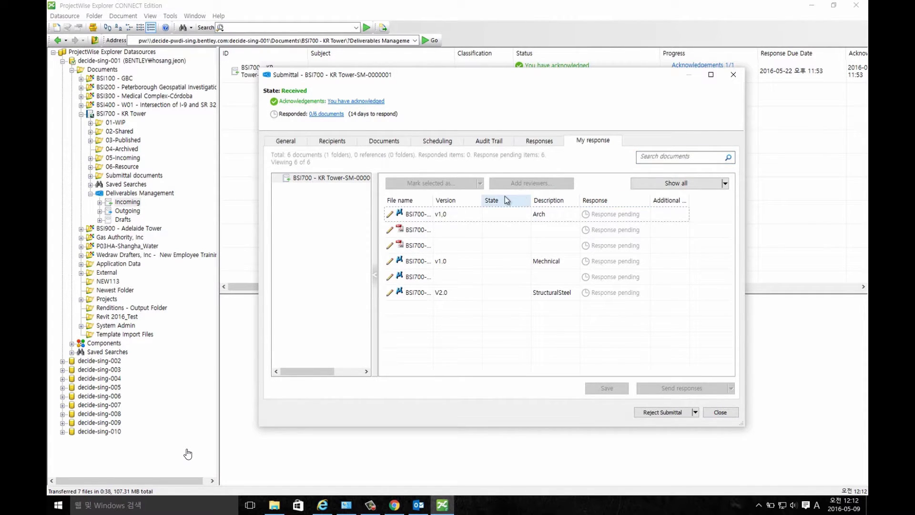
pyautogui.moveTo(434, 200); pyautogui.dragTo(467, 201)
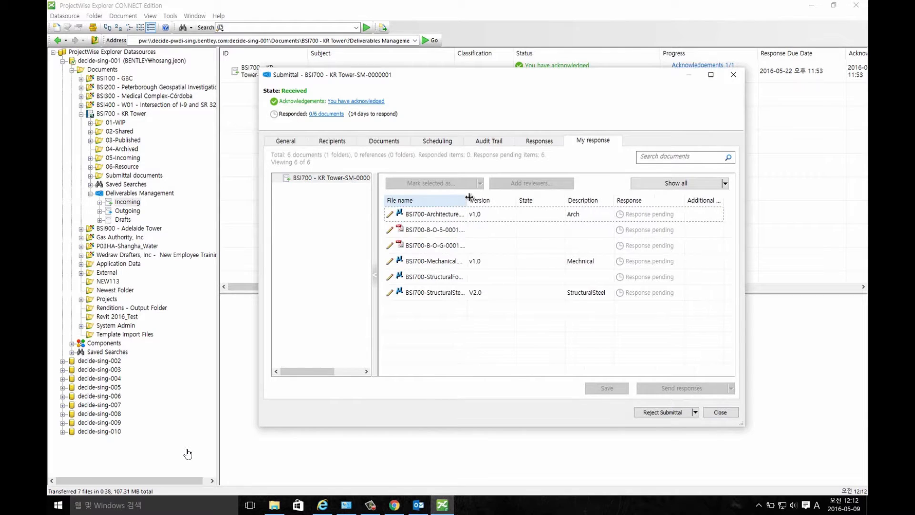
pyautogui.click(545, 140)
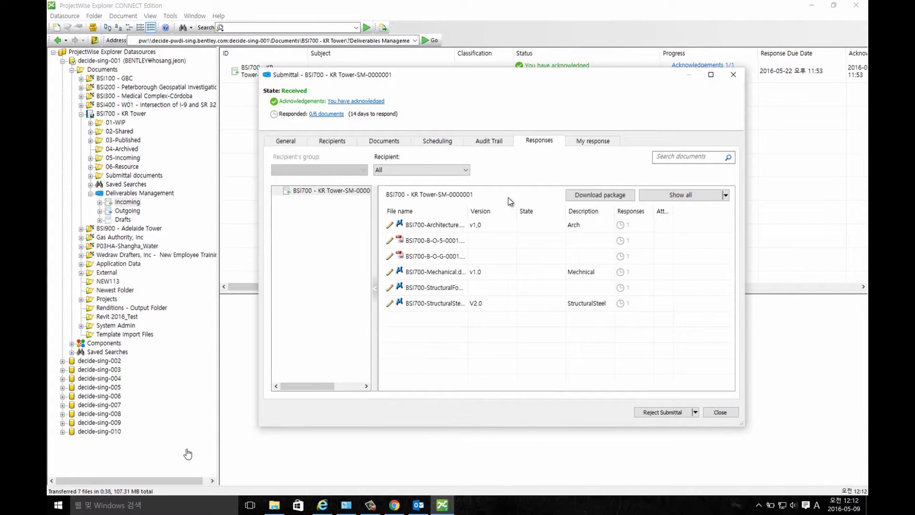
# Download 모델 리뷰 요청.zip, check its seven files including the cover letter PDF, and close Bandizip.
pyautogui.click(611, 202)
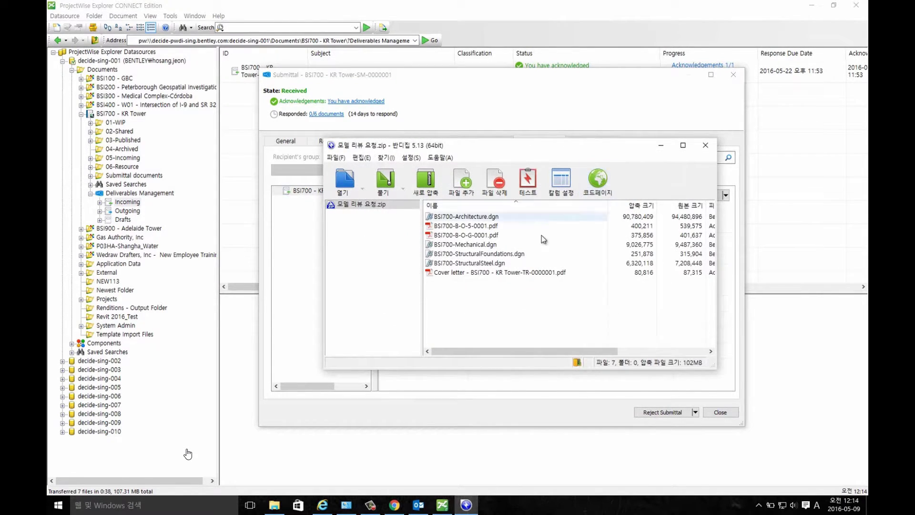
pyautogui.click(703, 147)
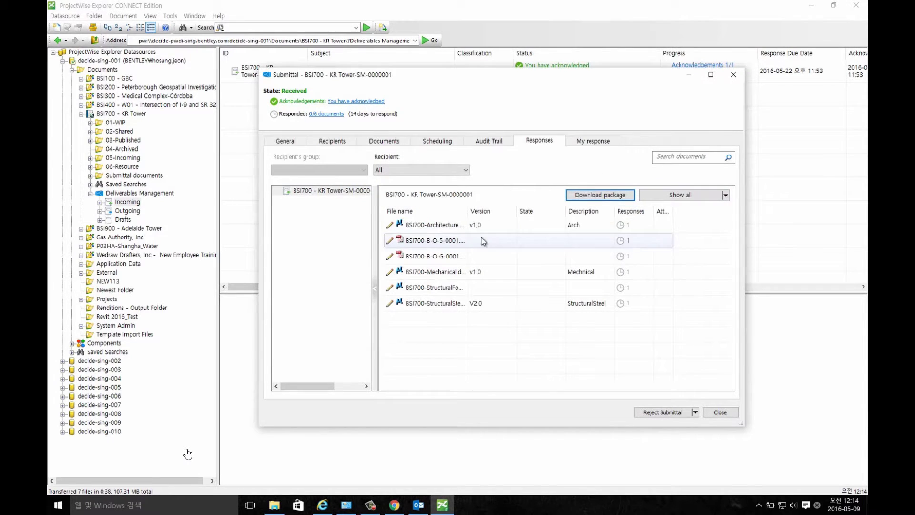
# Mark BSI700-Architecture, both B-O PDFs and BSI700-Mechanical as Approved in My response.
pyautogui.click(463, 225)
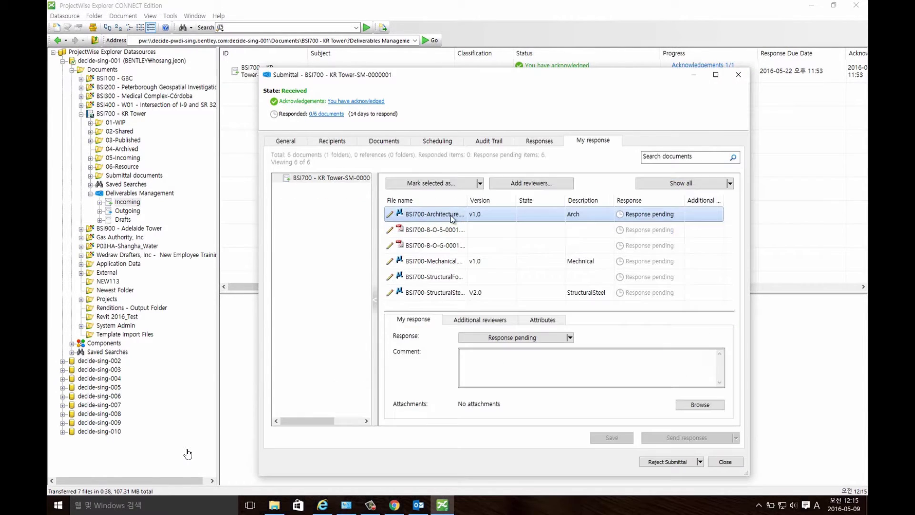
pyautogui.keyDown('shift'); pyautogui.click(447, 258); pyautogui.keyUp('shift')
pyautogui.click(480, 184)
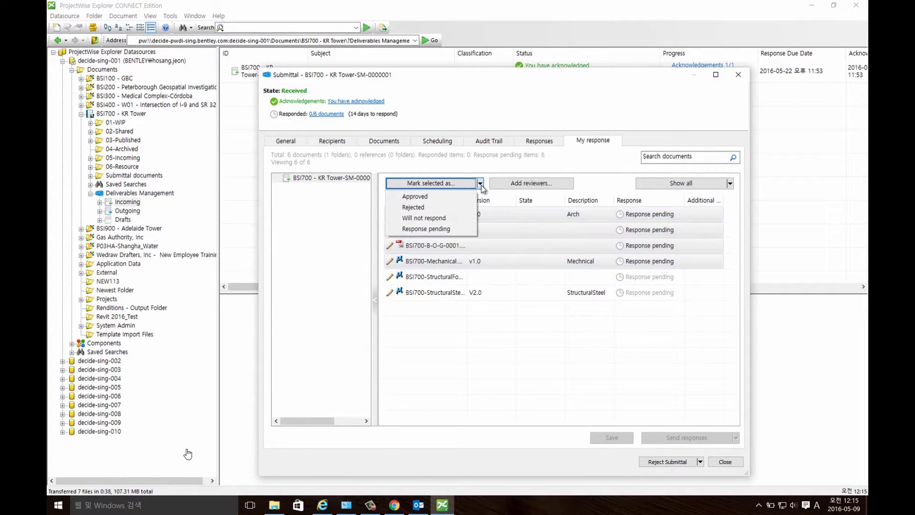
pyautogui.click(449, 197)
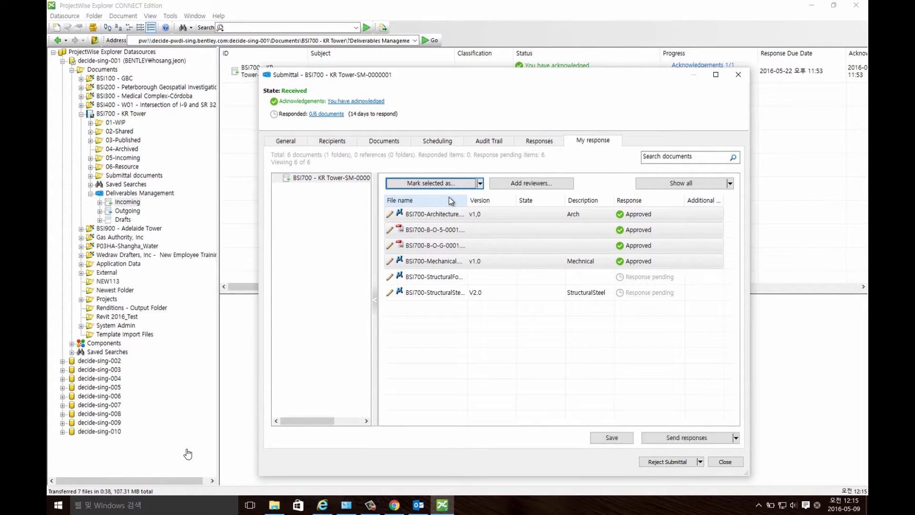
pyautogui.click(450, 278)
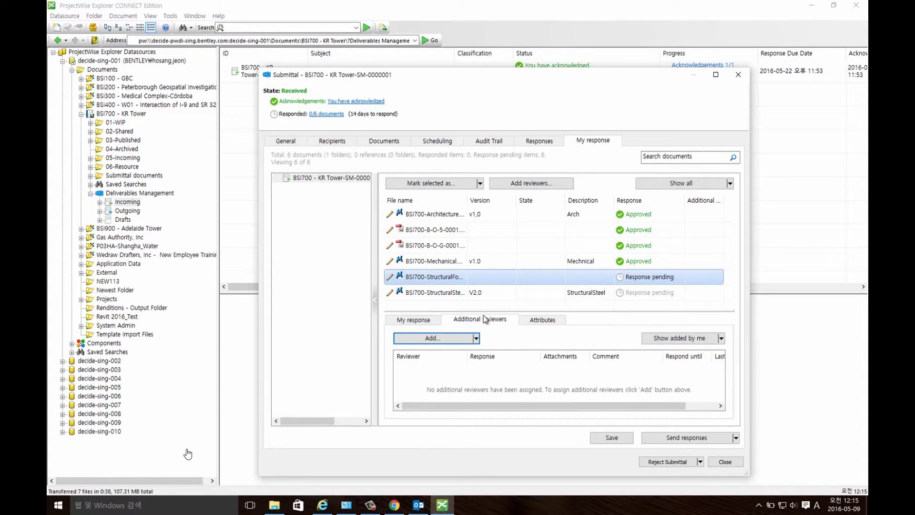
# Request additional review of BSI700-StructuralFoundations from a project team member, messaging '저부 파일 리뷰 요청합니다.'.
pyautogui.click(476, 338)
pyautogui.click(461, 352)
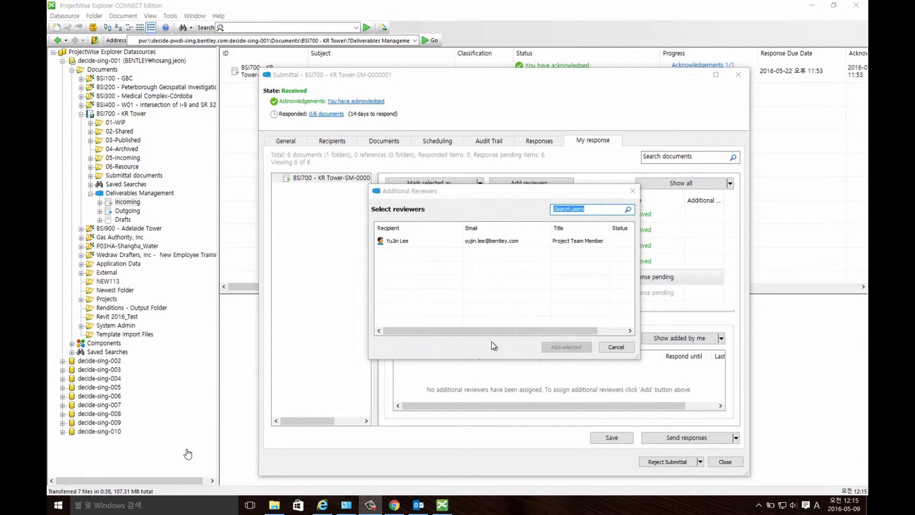
pyautogui.click(423, 240)
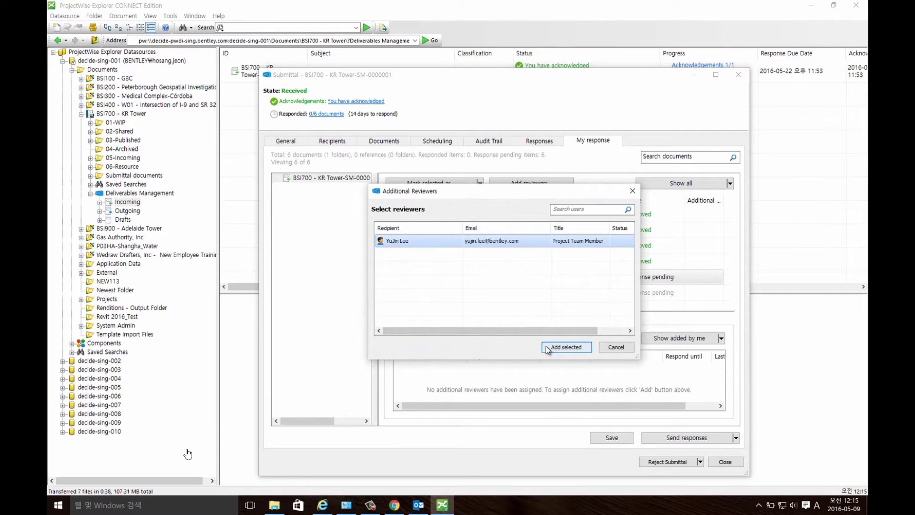
pyautogui.click(564, 347)
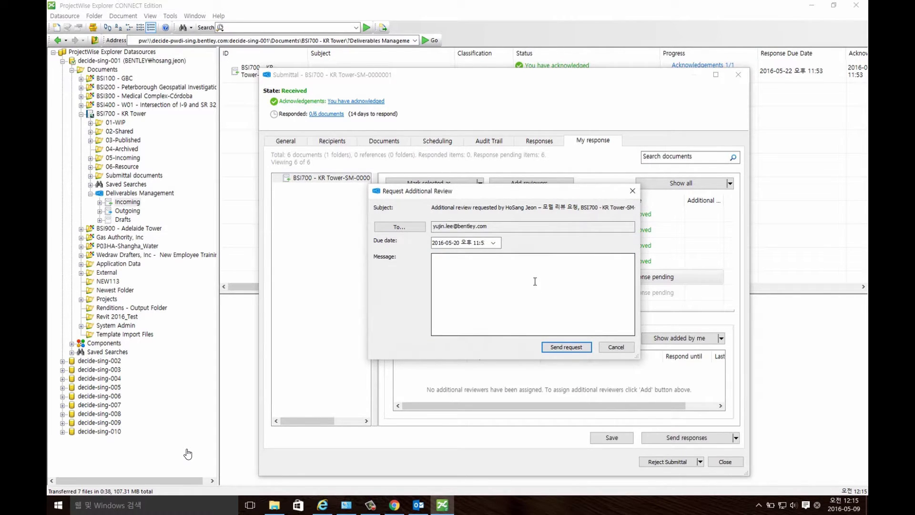
pyautogui.click(488, 274)
pyautogui.write('저')
pyautogui.write('부')
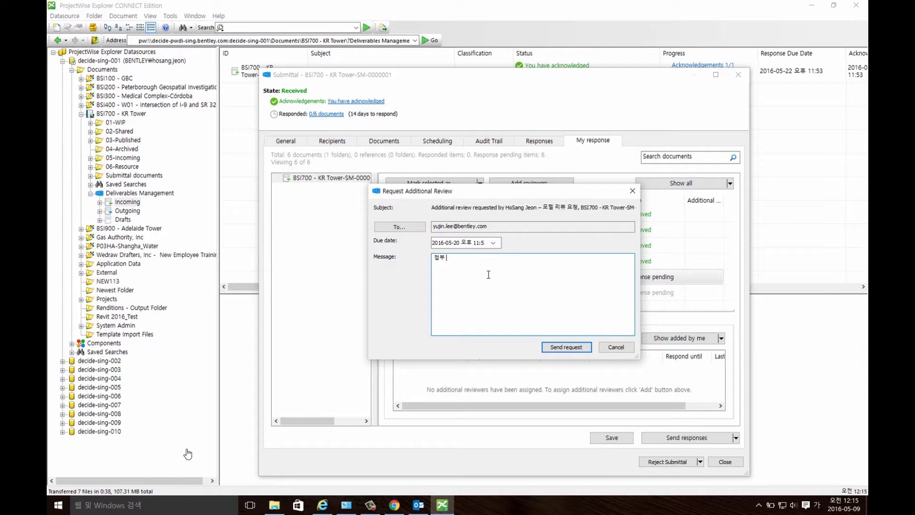
pyautogui.write(' 파일 리뷰 요청합니다.')
pyautogui.click(551, 351)
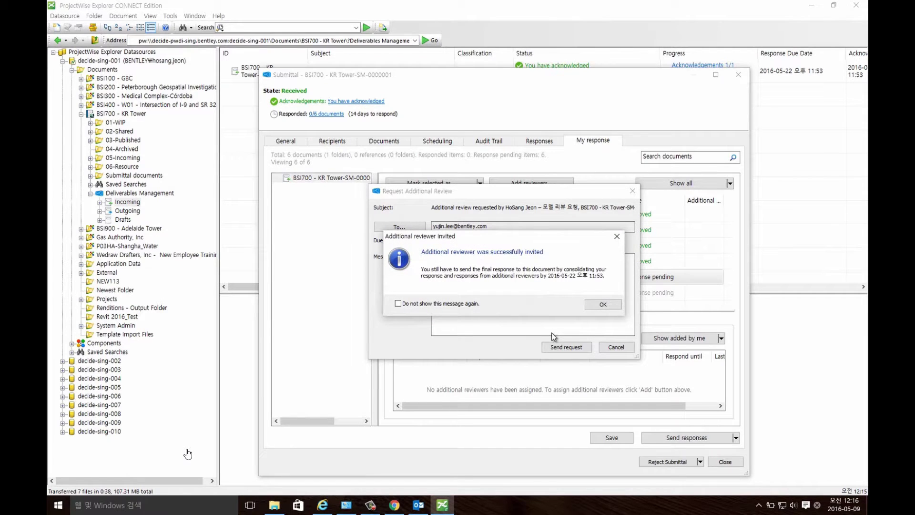
pyautogui.click(603, 305)
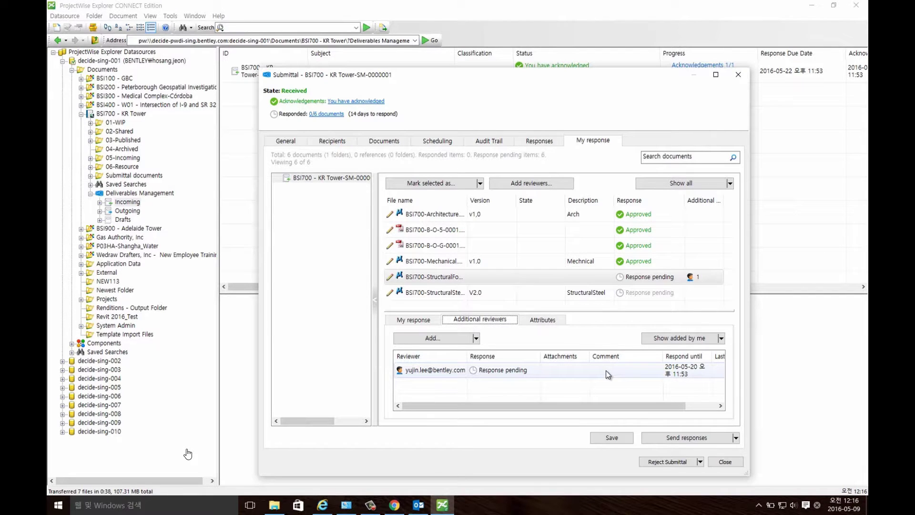
# Mark BSI700-StructuralSteel as Response pending.
pyautogui.click(454, 292)
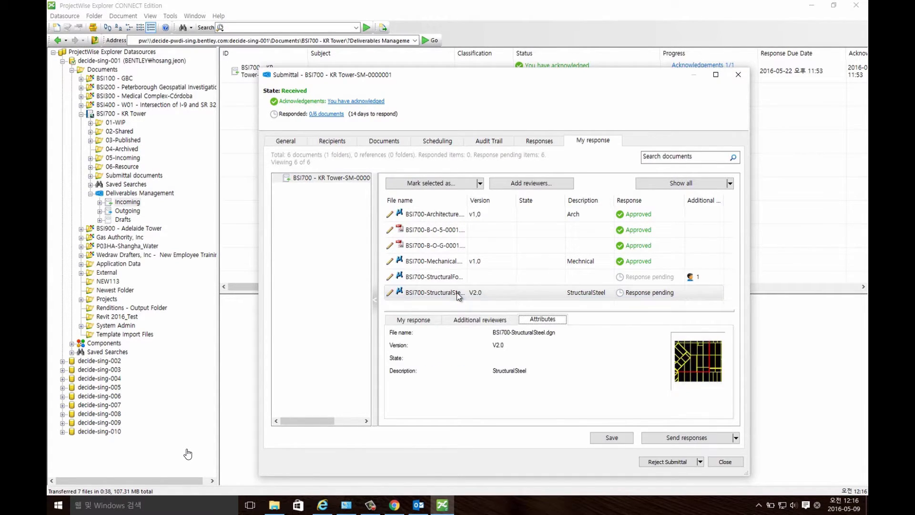
pyautogui.click(480, 183)
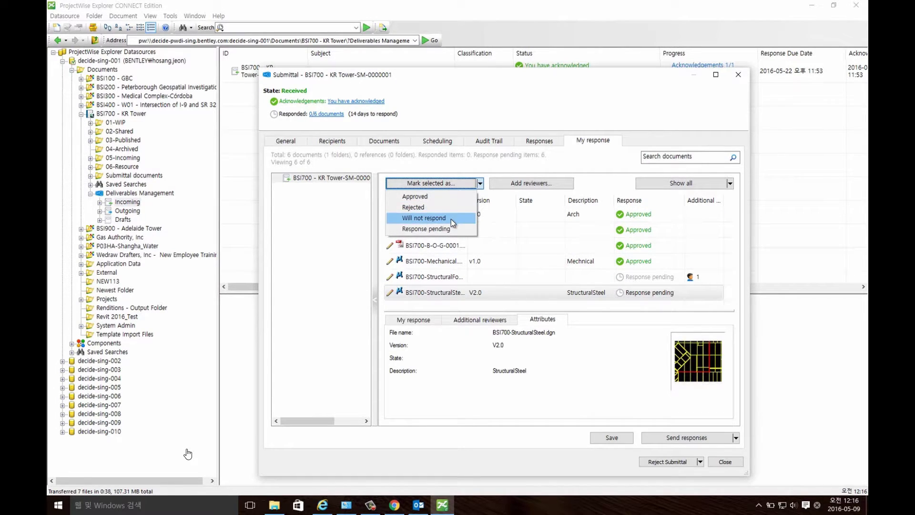
pyautogui.click(452, 230)
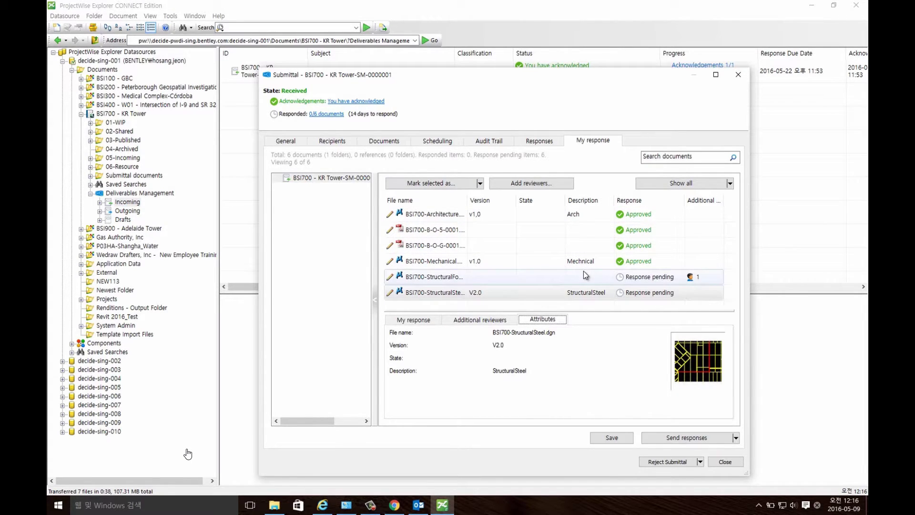
# Send the four prepared responses and close the submittal window.
pyautogui.click(736, 438)
pyautogui.click(678, 451)
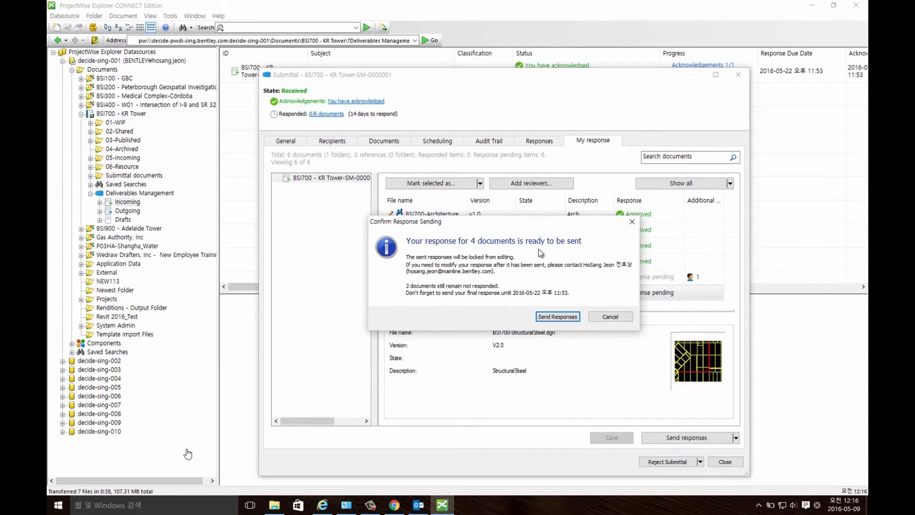
pyautogui.click(557, 317)
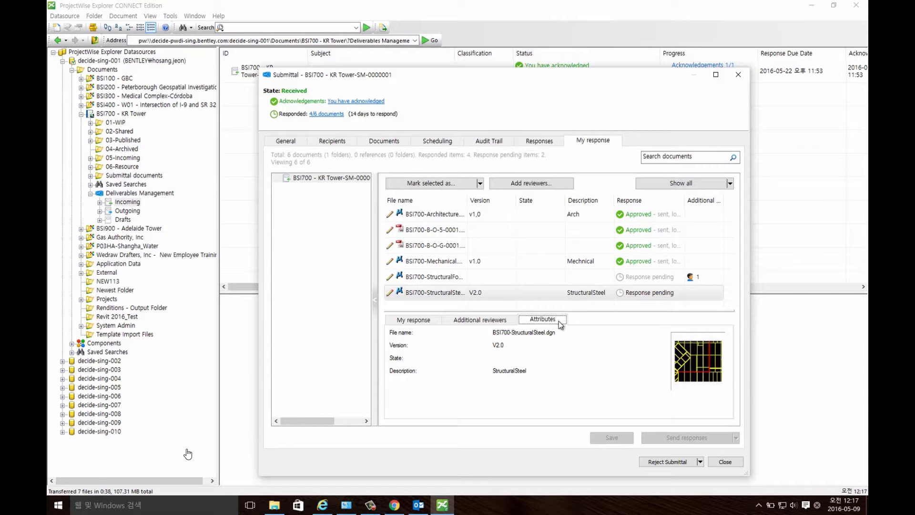
pyautogui.click(724, 463)
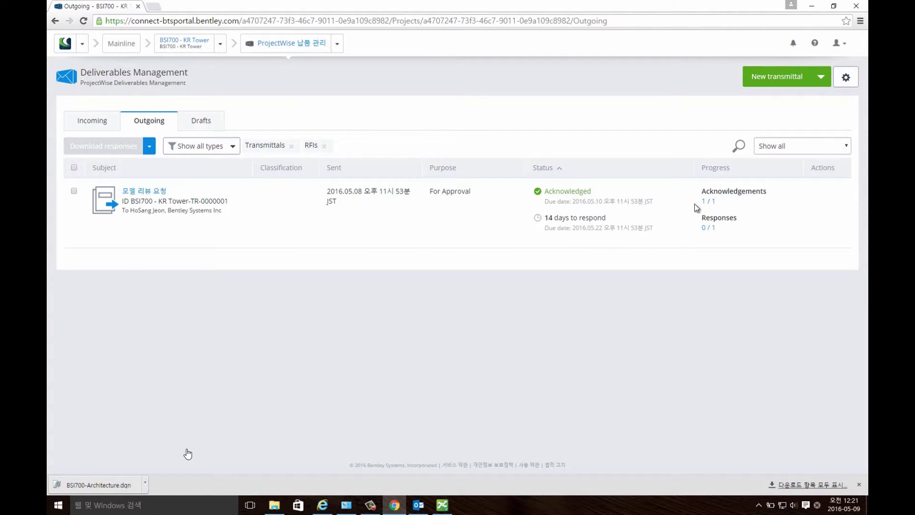
# Open the outgoing 모델 리뷰 요청 transmittal and check its recipients, six documents and per-document responses.
pyautogui.click(160, 194)
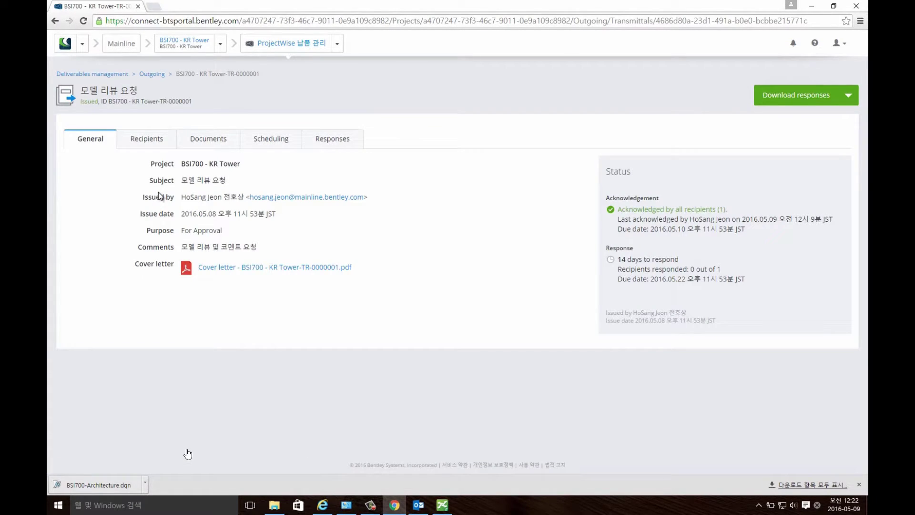
pyautogui.click(147, 140)
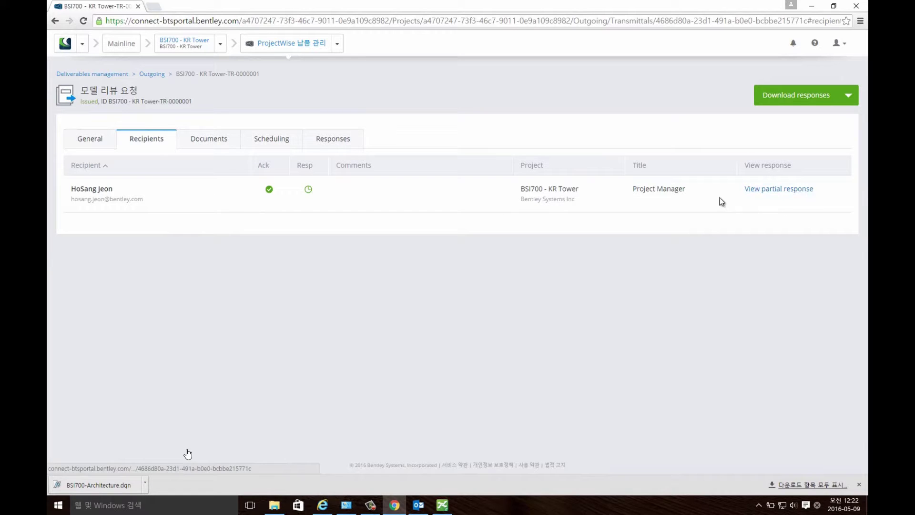
pyautogui.click(225, 141)
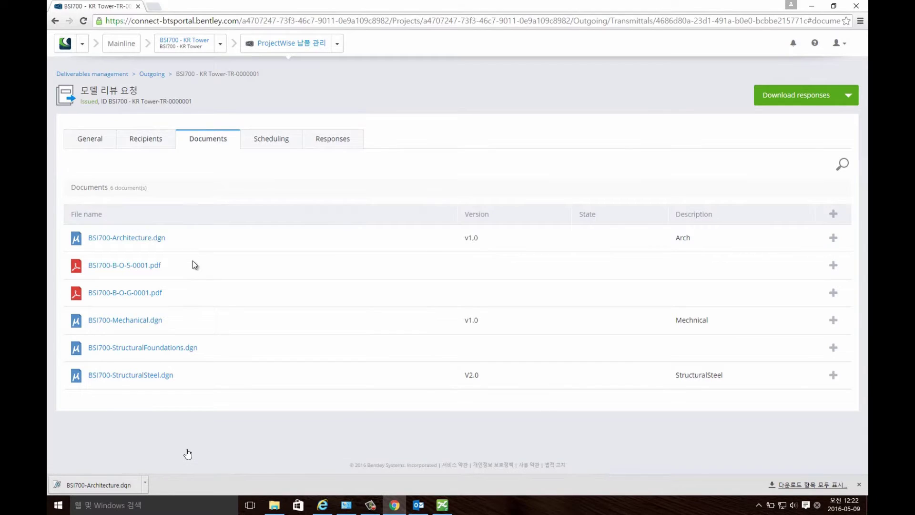
pyautogui.click(335, 142)
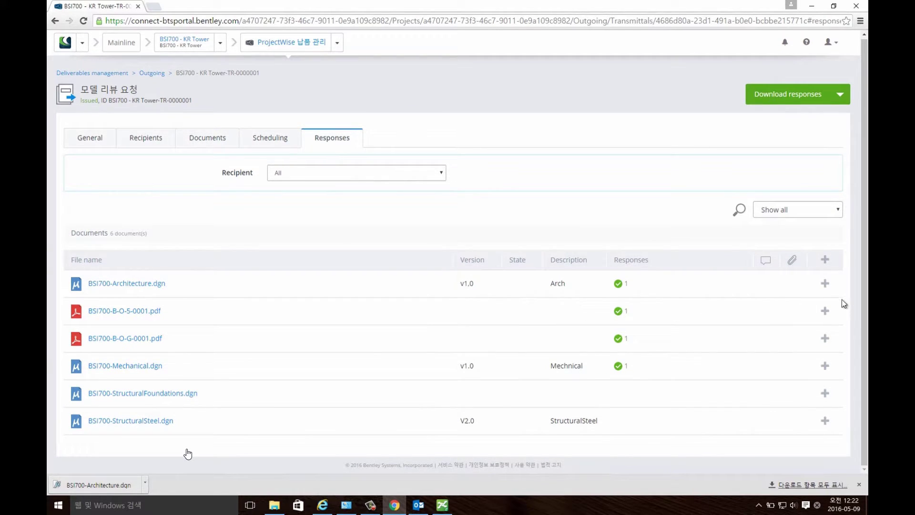
# Expand and collapse the Architecture and StructuralFoundations rows to inspect their response details.
pyautogui.click(826, 284)
pyautogui.scroll(-1, 686, 304)
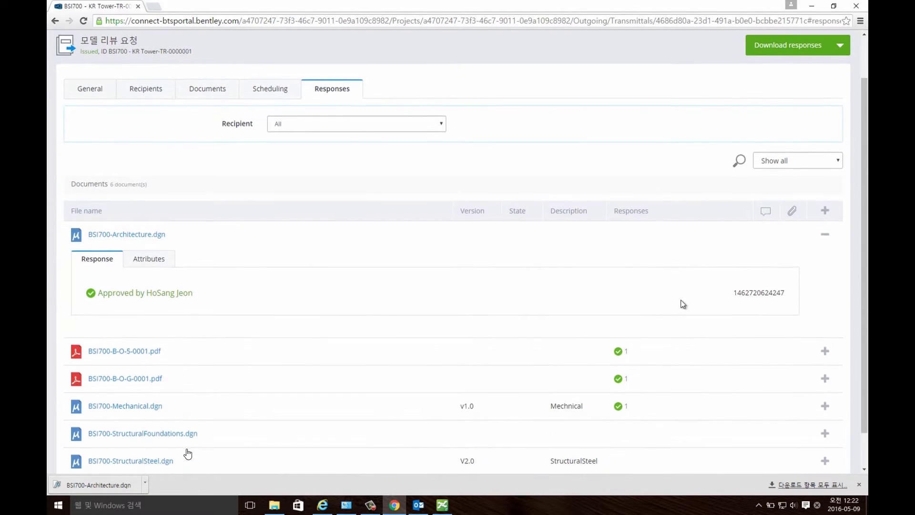
pyautogui.click(824, 235)
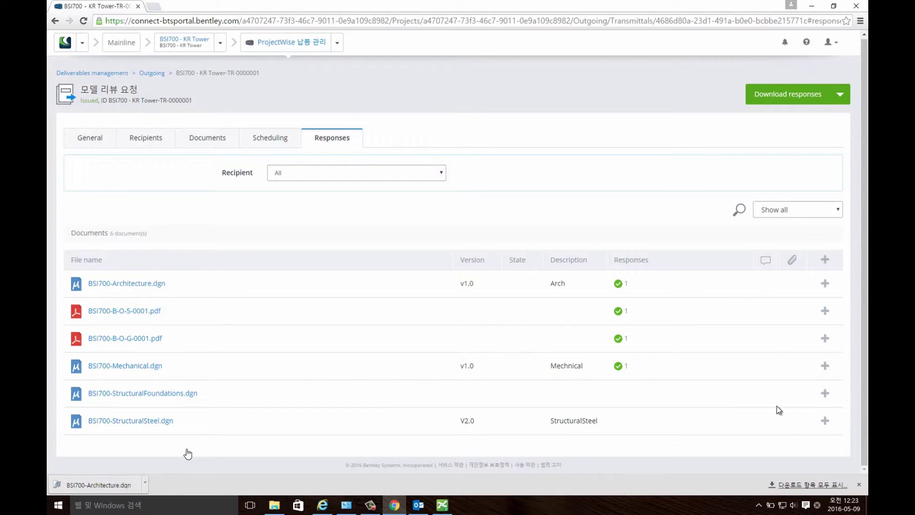
pyautogui.click(825, 395)
pyautogui.scroll(-2, 784, 388)
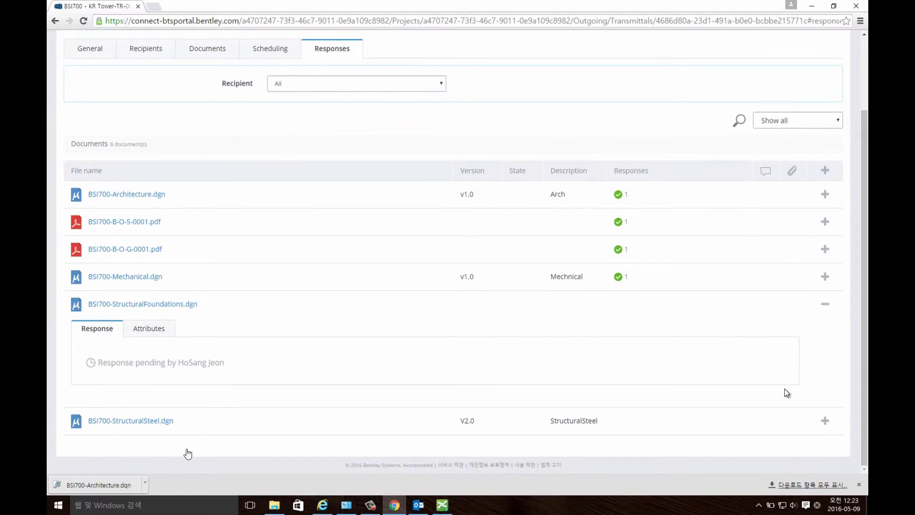
pyautogui.scroll(2, 787, 392)
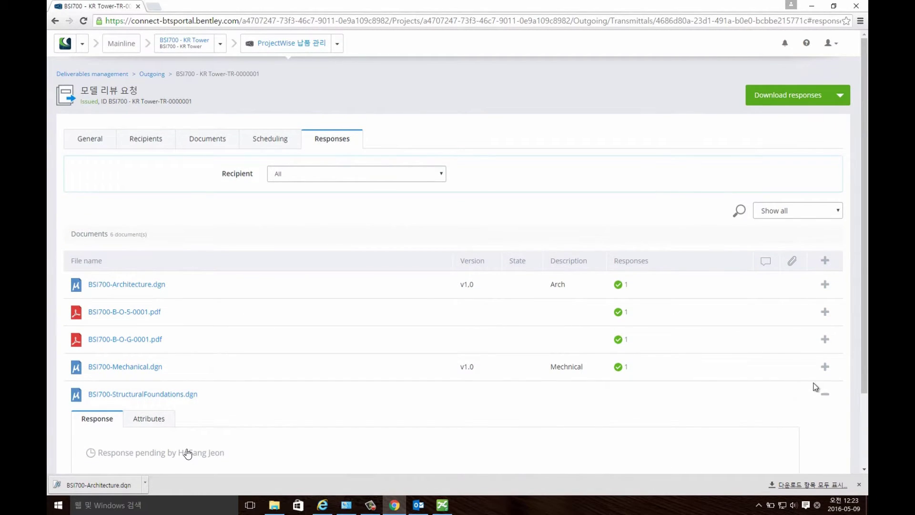
pyautogui.click(826, 395)
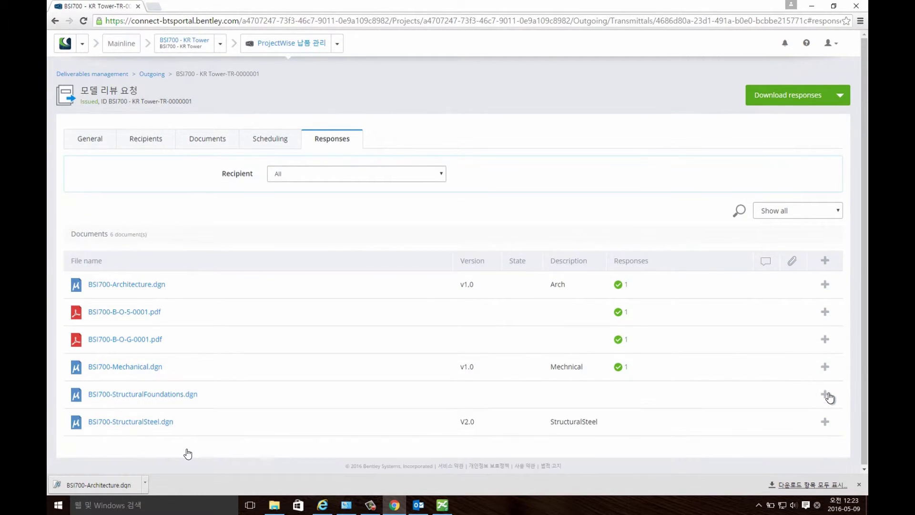
pyautogui.click(441, 177)
pyautogui.click(441, 178)
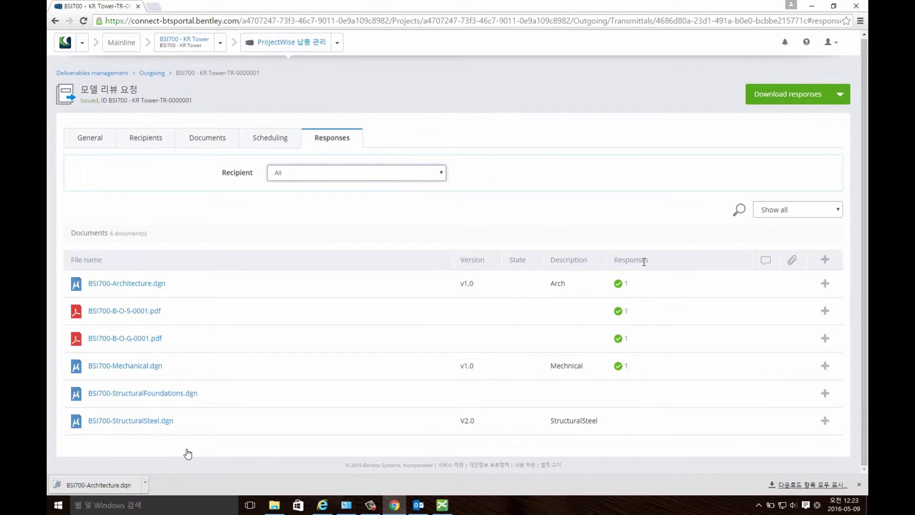
# Download the transmittal's responses and open Responses.xlsx from the downloaded zip.
pyautogui.click(787, 95)
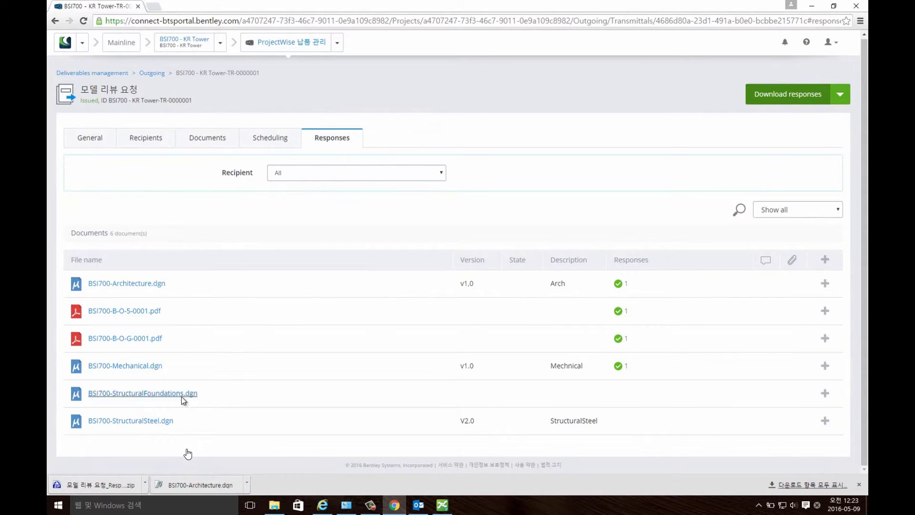
pyautogui.click(118, 486)
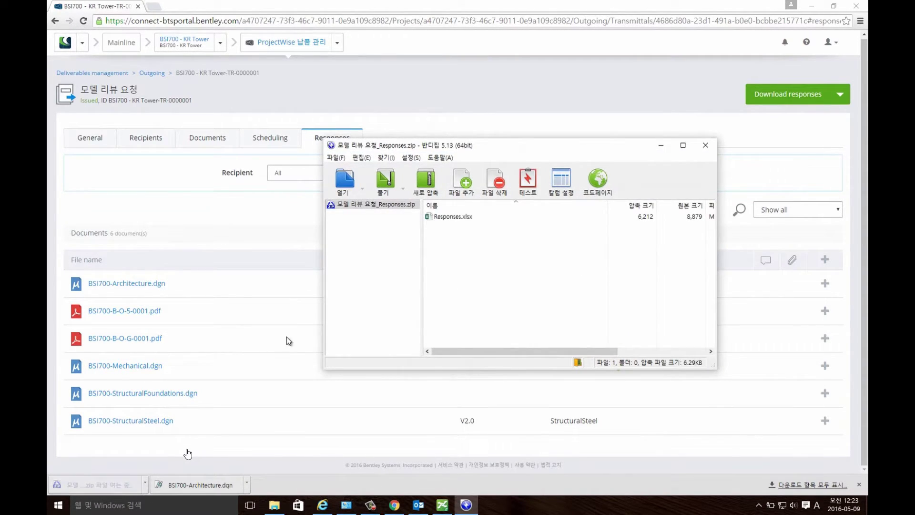
pyautogui.click(456, 216)
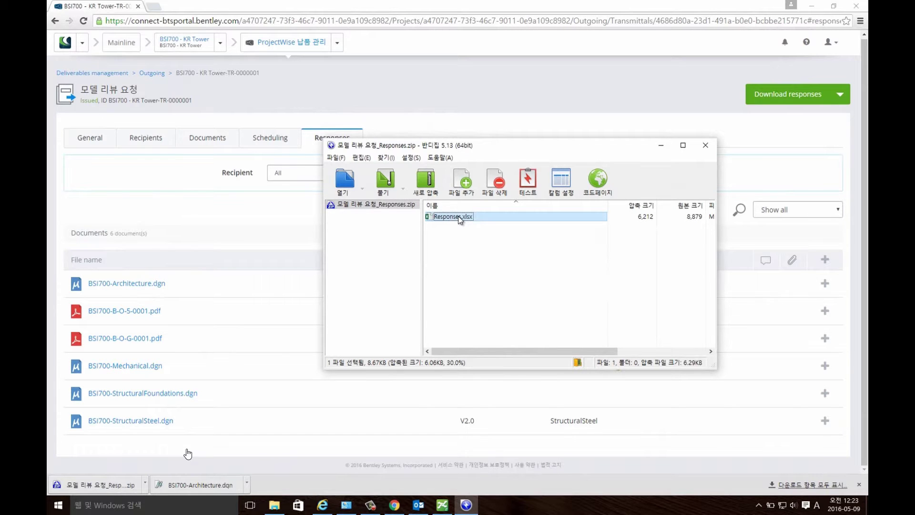
pyautogui.doubleClick(463, 219)
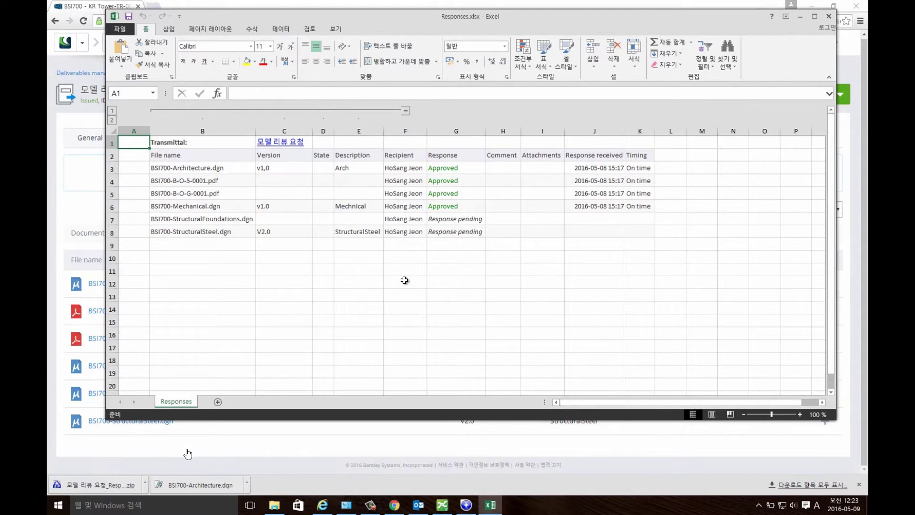
# Review the Responses sheet's four Approved and two pending files, then close Excel and the archive.
pyautogui.click(405, 282)
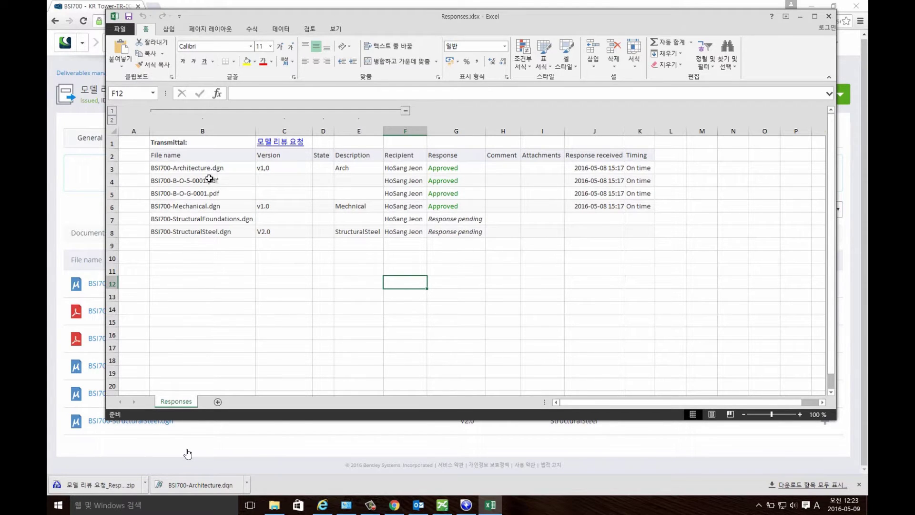
pyautogui.click(233, 171)
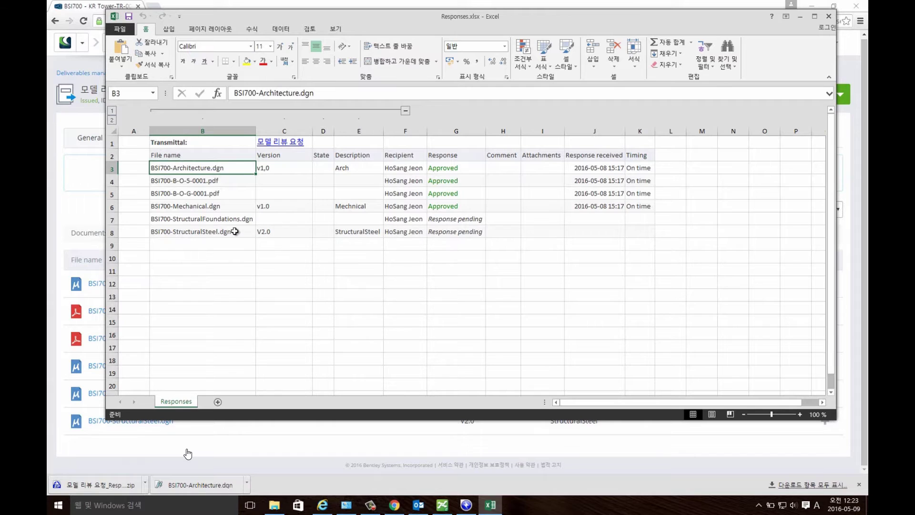
pyautogui.click(826, 20)
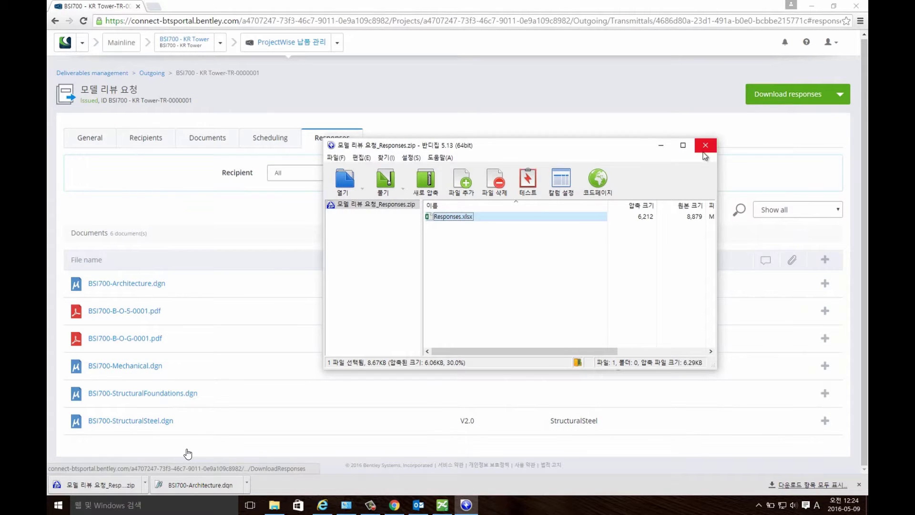
pyautogui.click(705, 151)
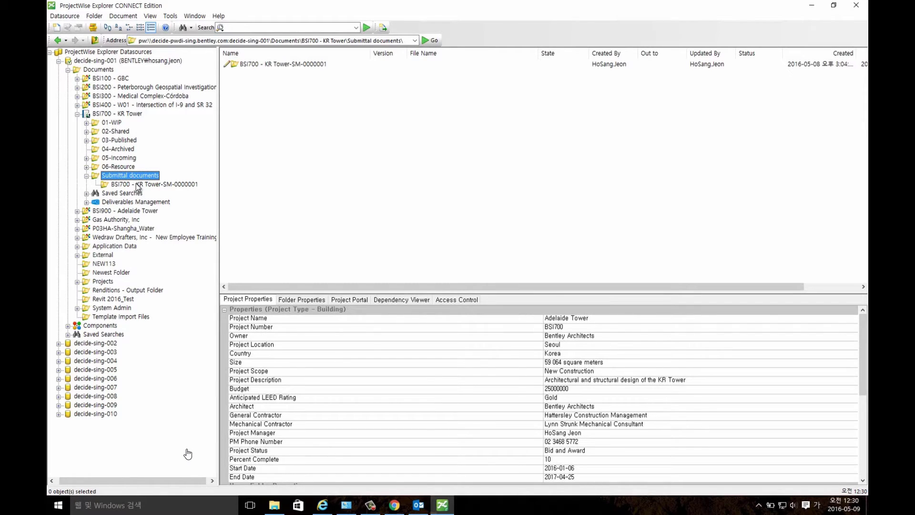
# Show BSI700-Architecture.dgn's deliverables record in folder KR Tower-SM-0000001 and follow its 모델 리뷰 요청 link.
pyautogui.click(139, 186)
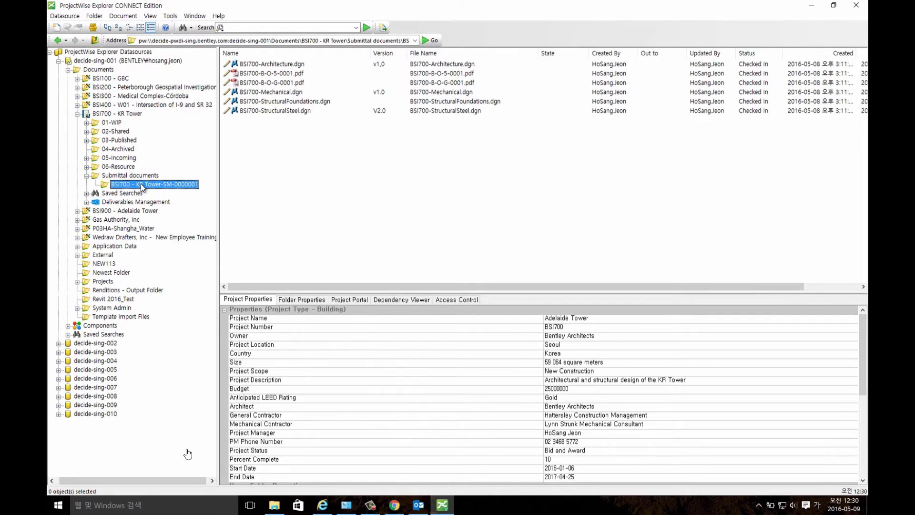
pyautogui.click(282, 66)
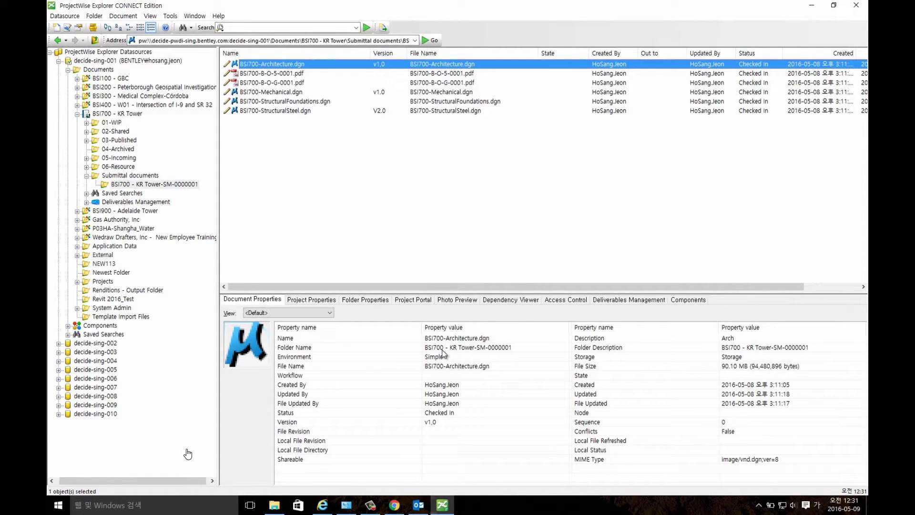
pyautogui.click(430, 422)
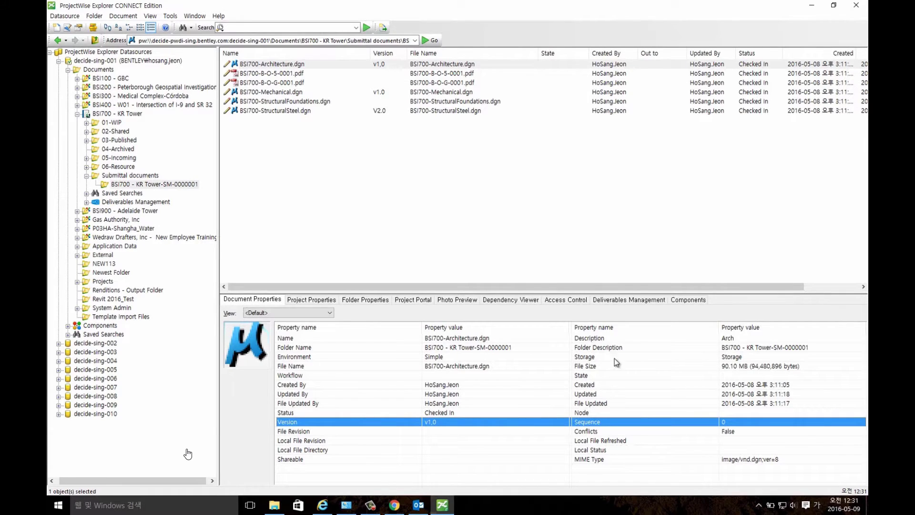
pyautogui.click(602, 340)
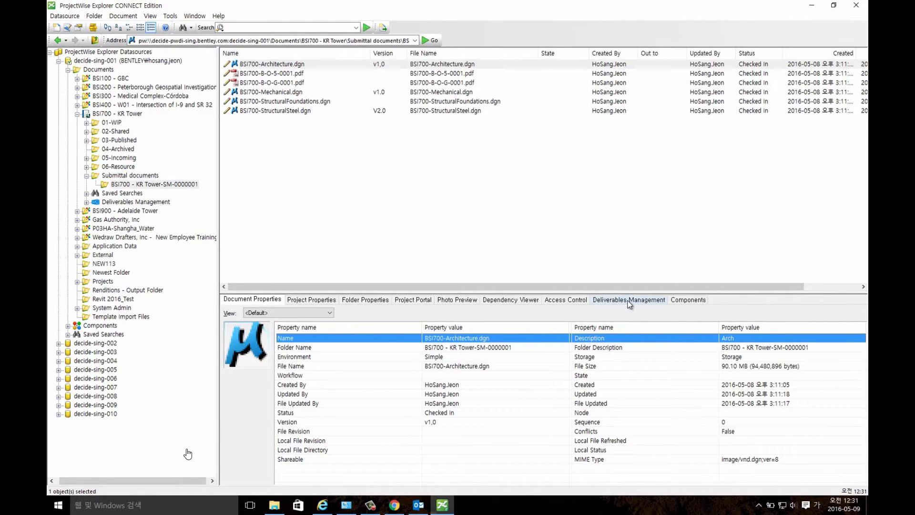
pyautogui.click(630, 300)
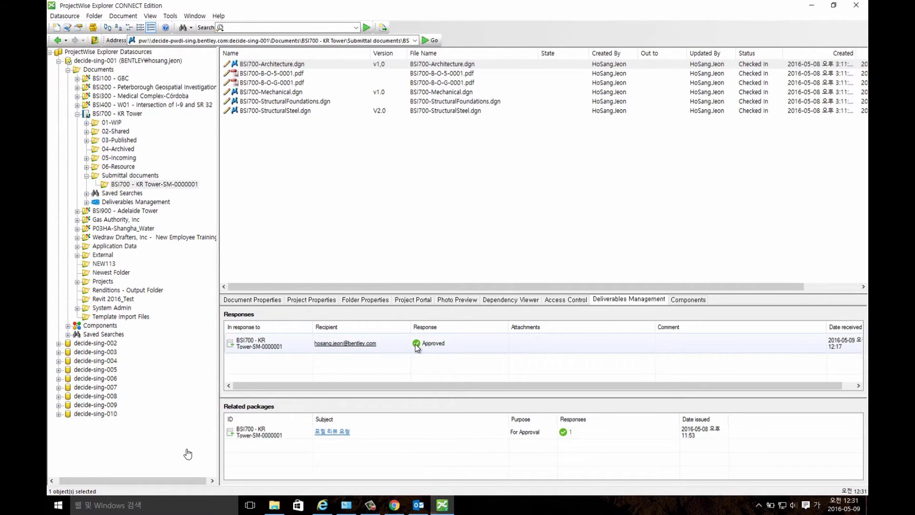
pyautogui.click(337, 432)
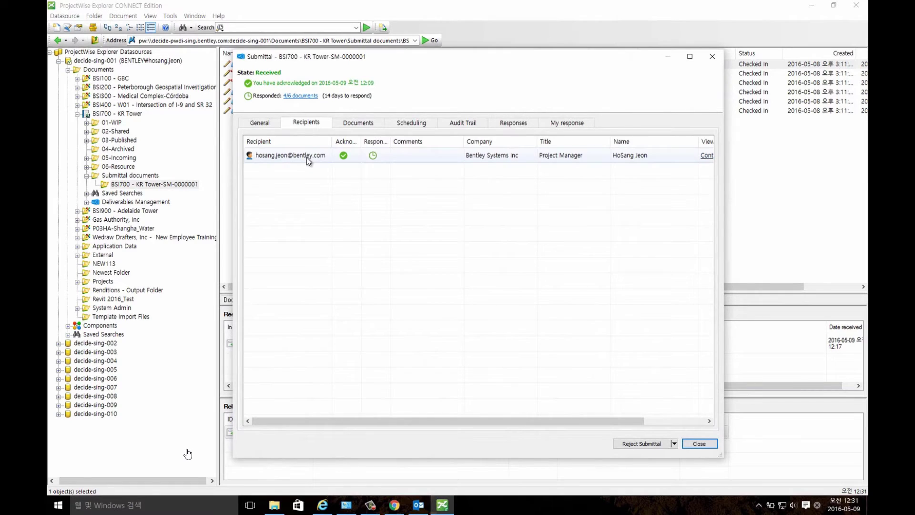
# Move the submittal window aside and check its Responses and My response tabs.
pyautogui.moveTo(510, 56); pyautogui.dragTo(522, 74)
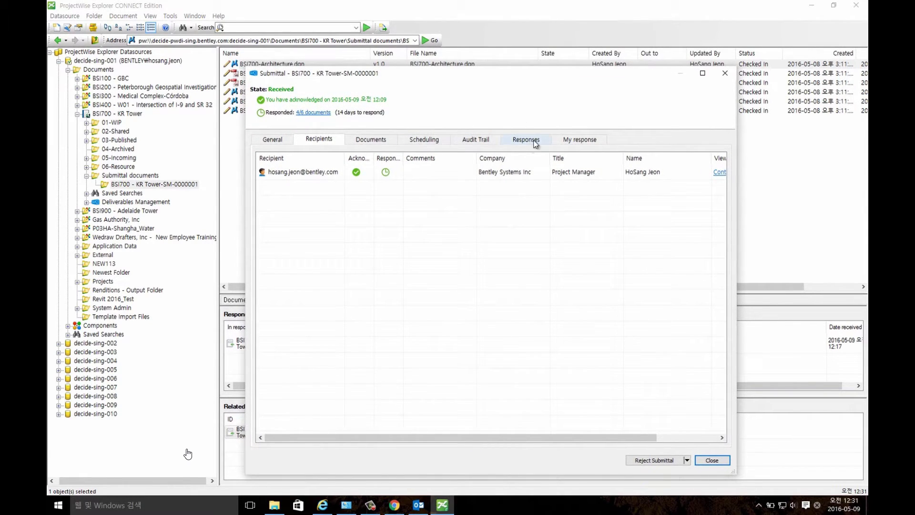
pyautogui.click(530, 137)
pyautogui.click(580, 139)
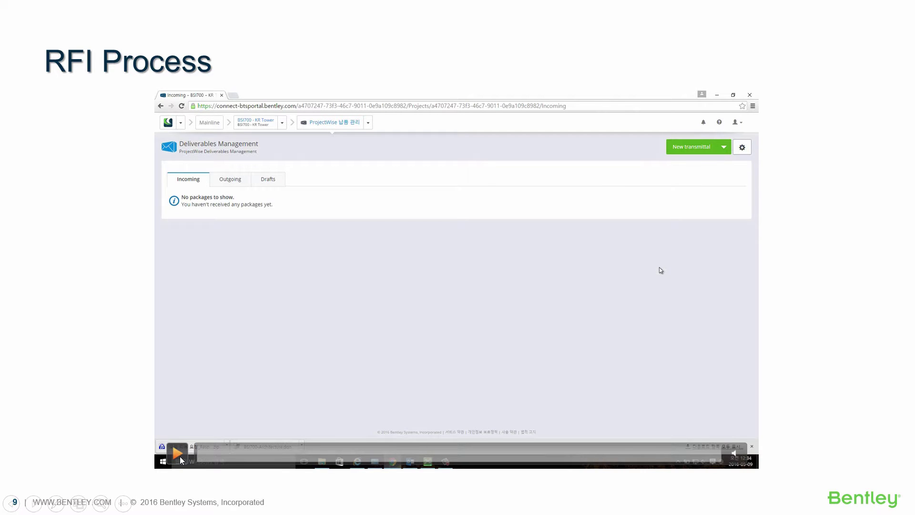
# Play the portal demonstration that starts a new BSI700 - KR Tower RFI draft.
pyautogui.click(178, 456)
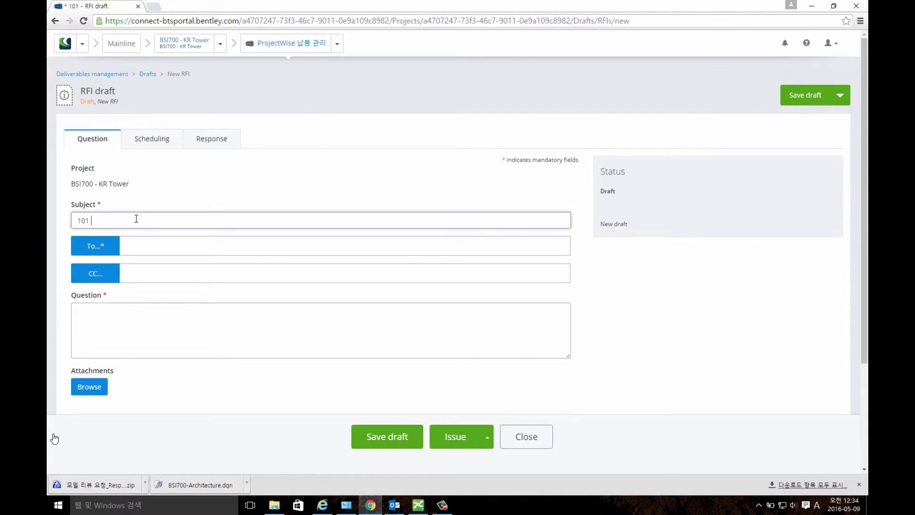
# Complete the RFI subject as 101 지역 duct 문제, switching between Korean and English input.
pyautogui.press('Hangul')
pyautogui.write('지역')
pyautogui.press('Hangul')
pyautogui.write('duct')
pyautogui.press('Hangul')
pyautogui.write('문제')
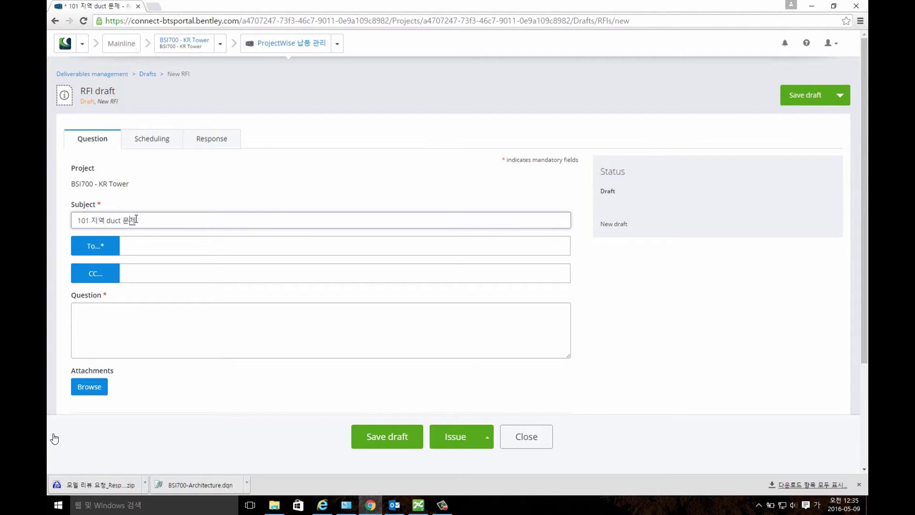
# Address the RFI to the project manager and enter the question 배관과 충돌 발생.
pyautogui.click(113, 247)
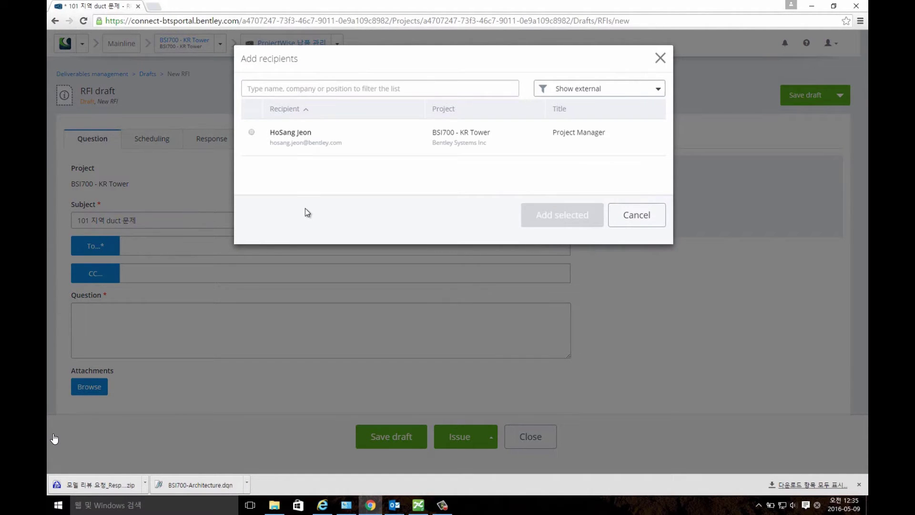
pyautogui.click(252, 135)
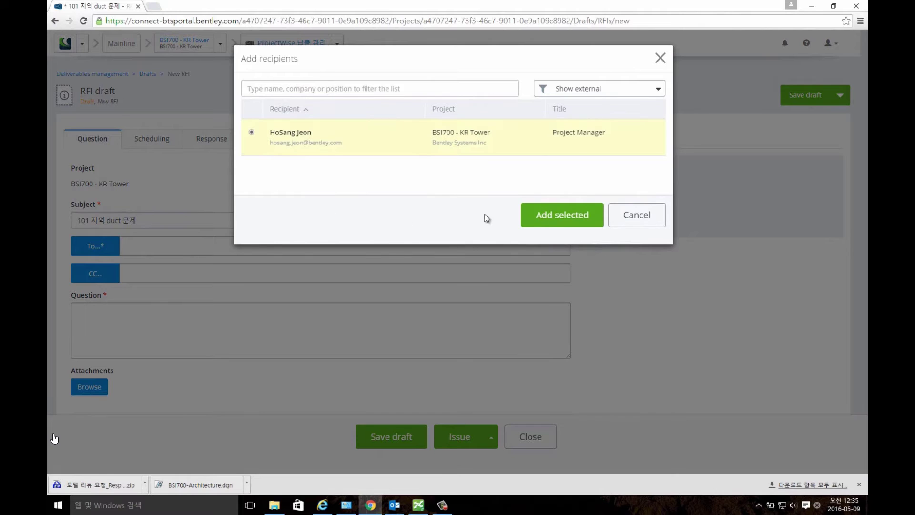
pyautogui.click(548, 220)
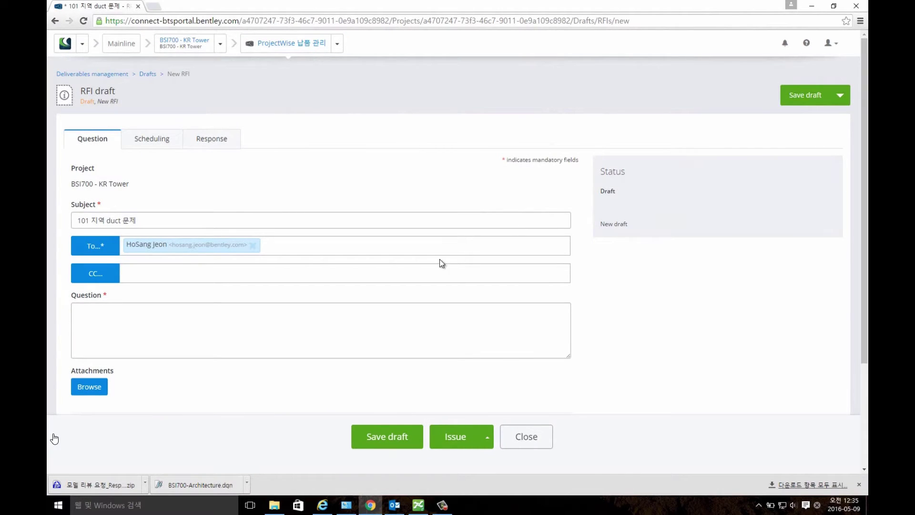
pyautogui.click(310, 314)
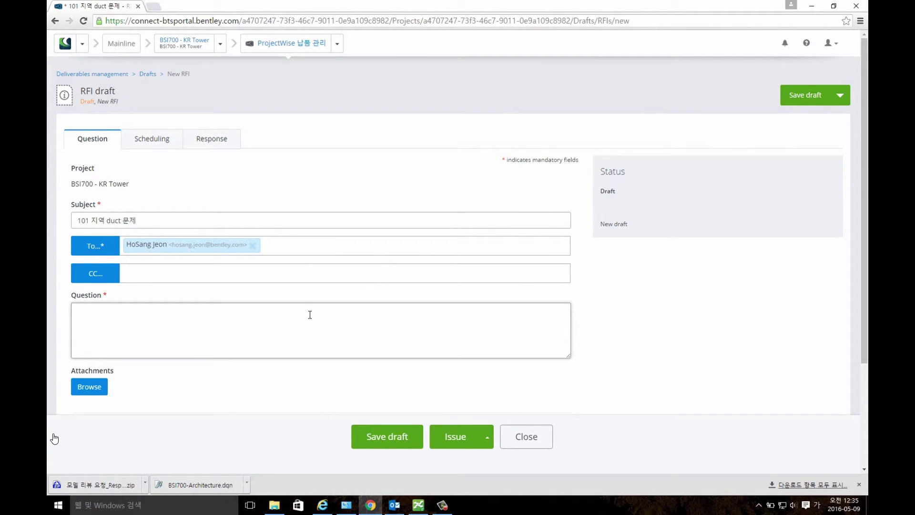
pyautogui.write('배과')
pyautogui.write('과 ')
pyautogui.write('충도')
pyautogui.write(' 발새')
# Attach BSI700-StructuralSteel.dgn and BSI700-StructuralFoundations.dgn, review the due dates, and issue the RFI.
pyautogui.click(101, 390)
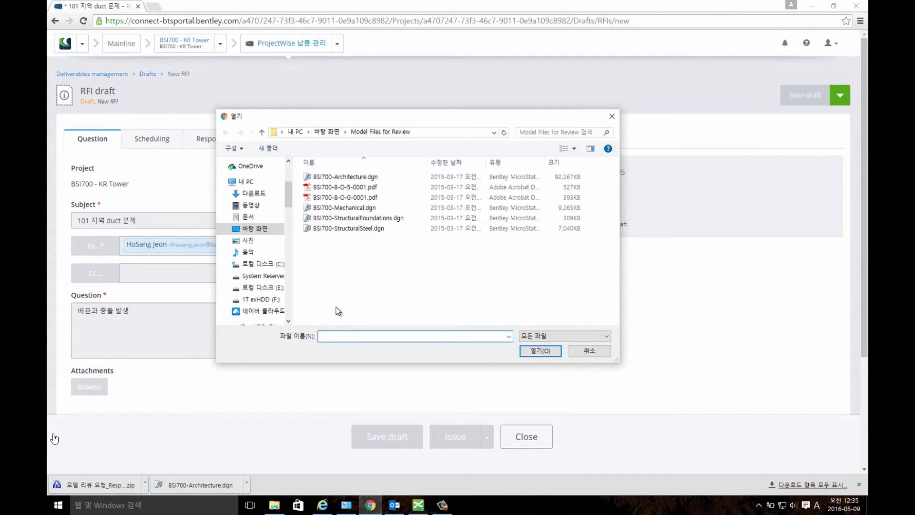
pyautogui.click(358, 227)
pyautogui.keyDown('ctrl'); pyautogui.click(358, 218); pyautogui.keyUp('ctrl')
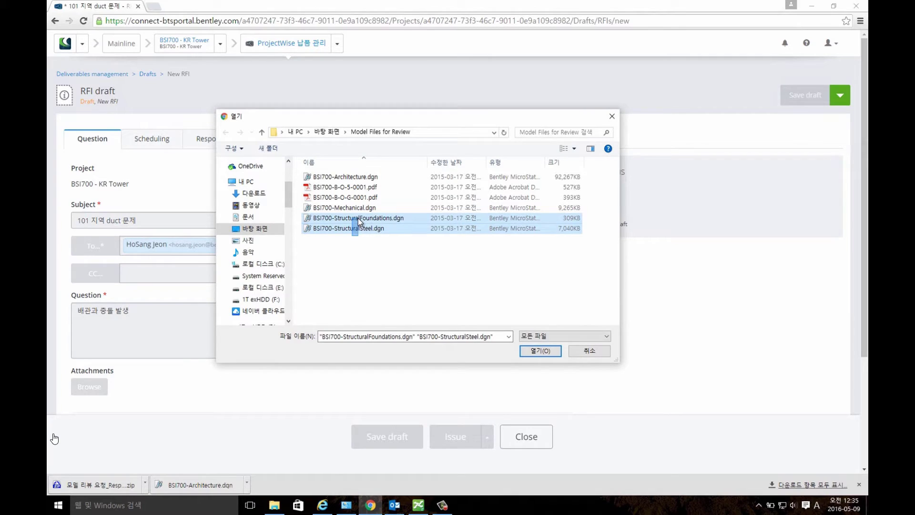
pyautogui.click(526, 352)
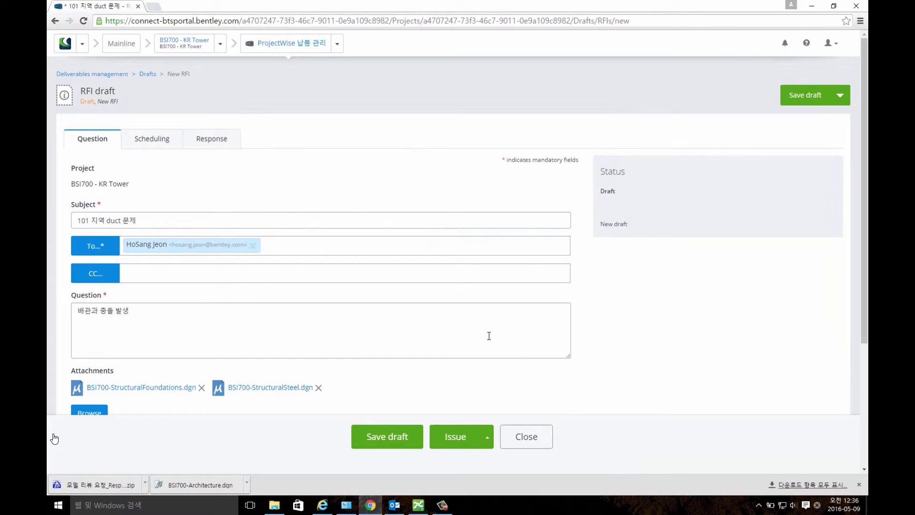
pyautogui.click(157, 147)
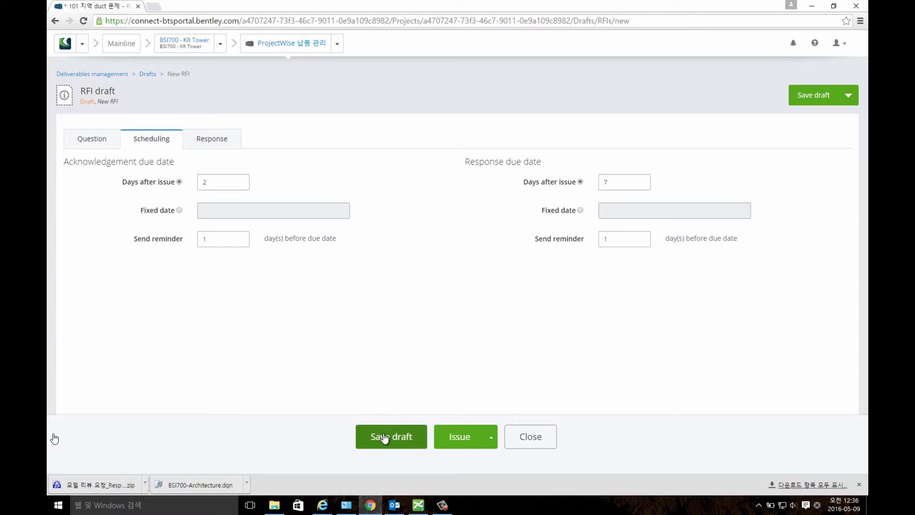
pyautogui.click(453, 433)
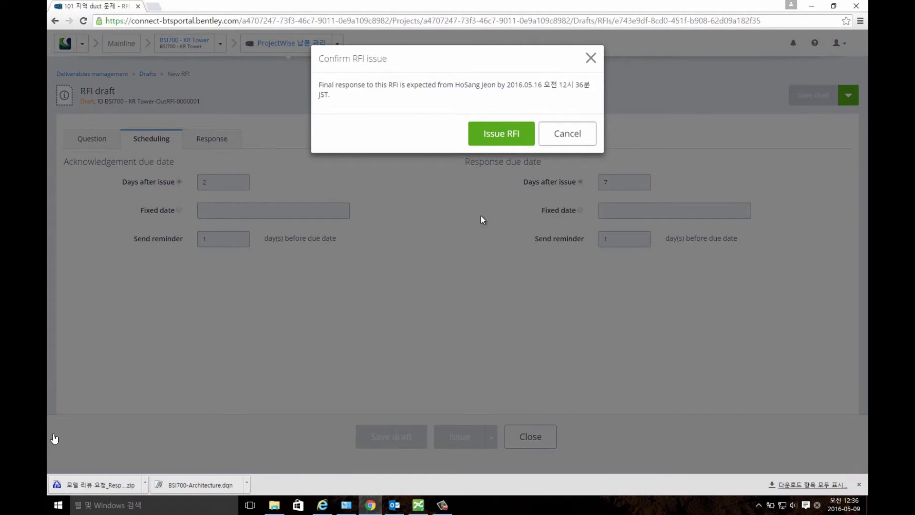
# Confirm issuing the 101 지역 duct 문제 RFI, then return to ProjectWise Explorer.
pyautogui.click(495, 143)
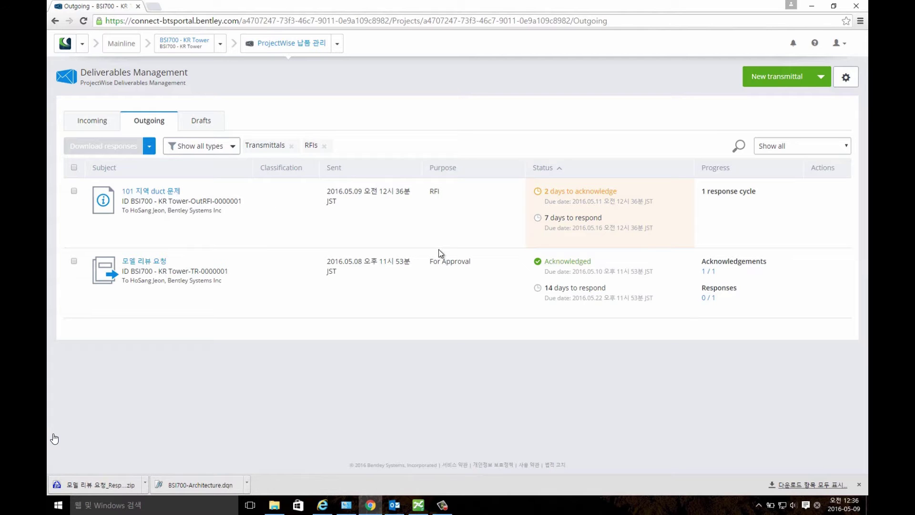
pyautogui.click(418, 504)
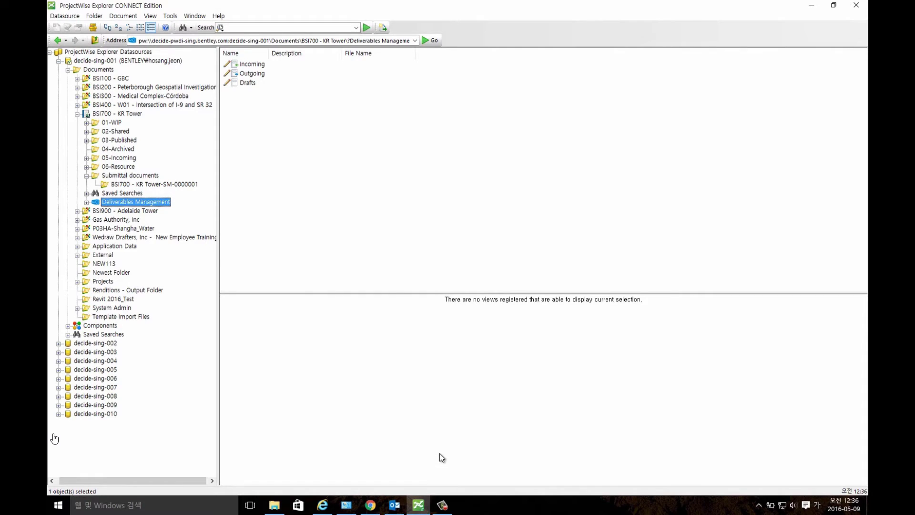
# Expand the KR Tower project's Deliverables Management and show its Incoming folder.
pyautogui.click(87, 204)
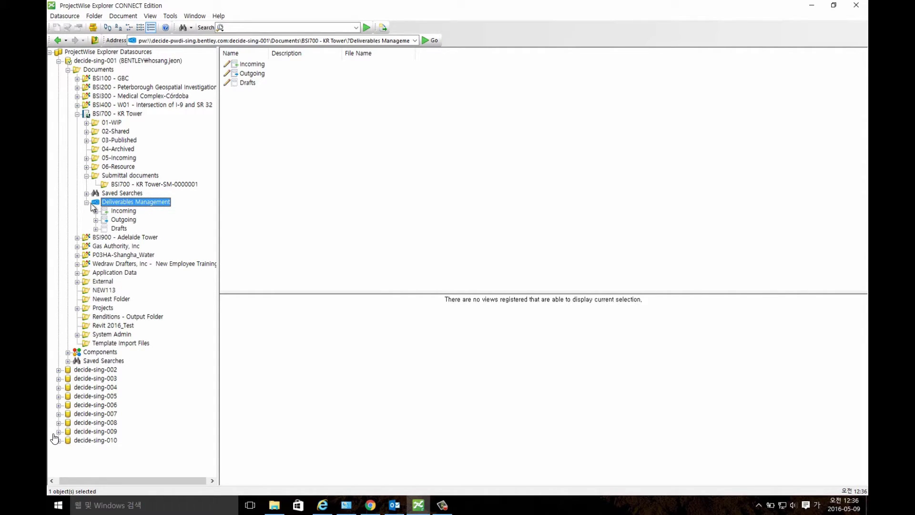
pyautogui.click(123, 213)
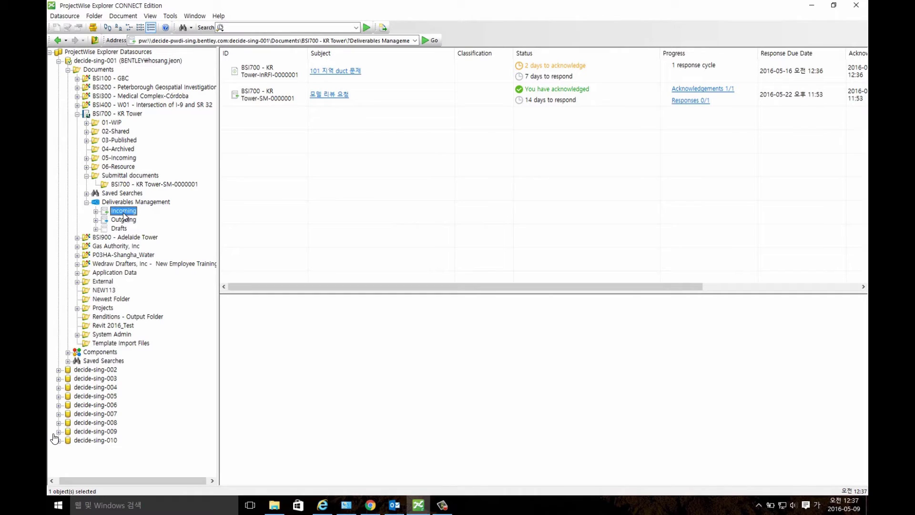
# Open the incoming 101 지역 duct 문제 RFI and acknowledge its receipt.
pyautogui.click(339, 74)
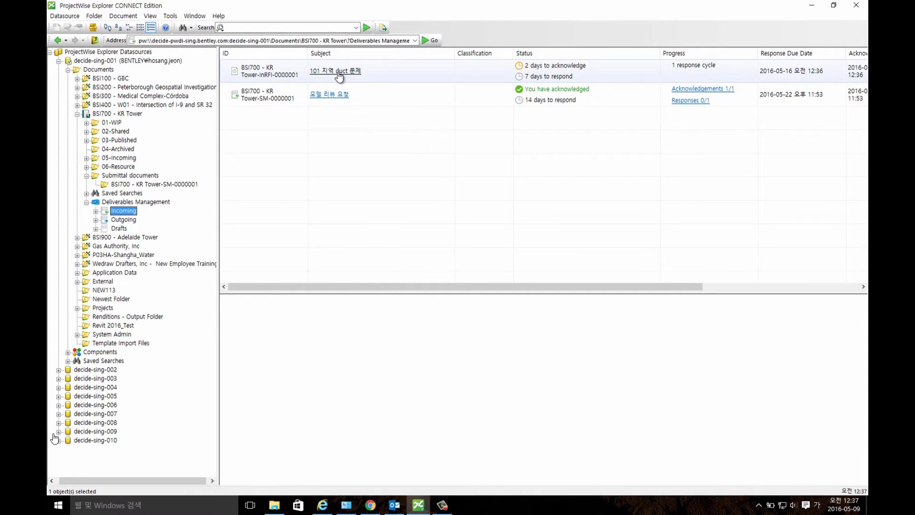
pyautogui.click(339, 73)
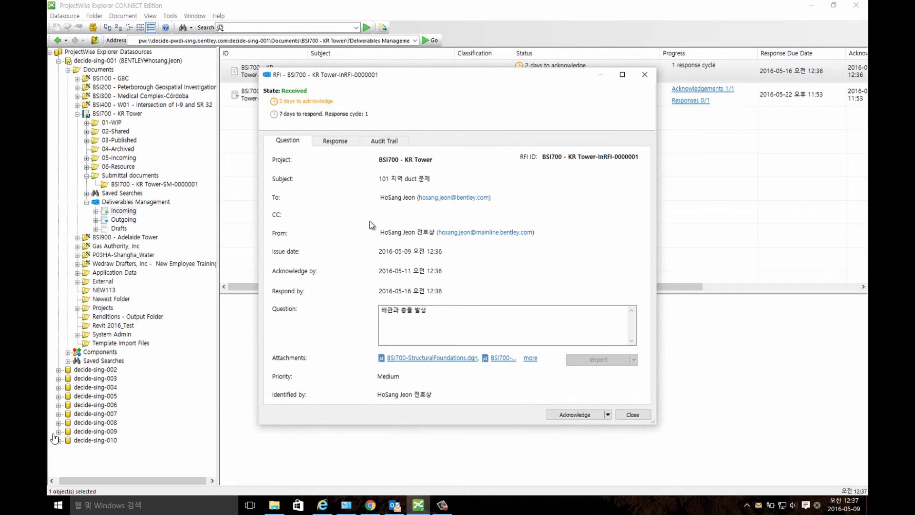
pyautogui.click(568, 413)
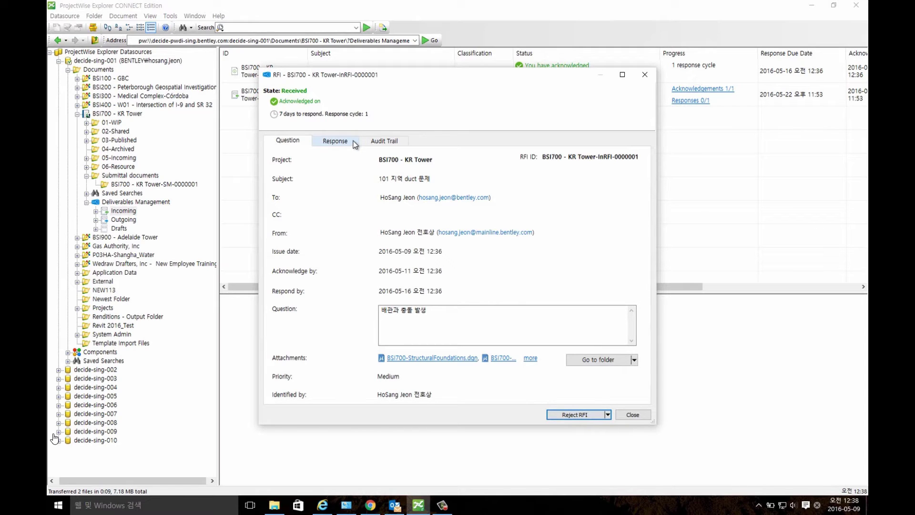
# Answer the pending RFI cycle with 배관을 북쪽으로 이동 가능 and send the response.
pyautogui.click(355, 144)
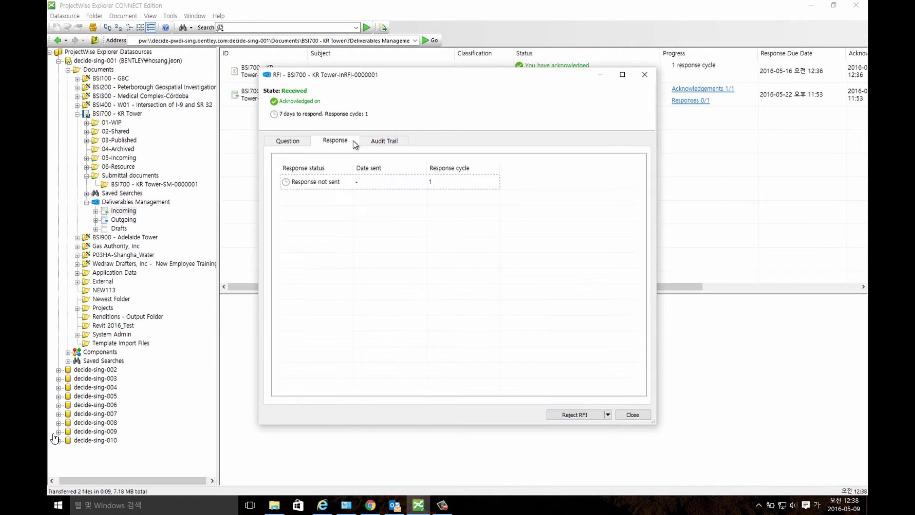
pyautogui.click(338, 184)
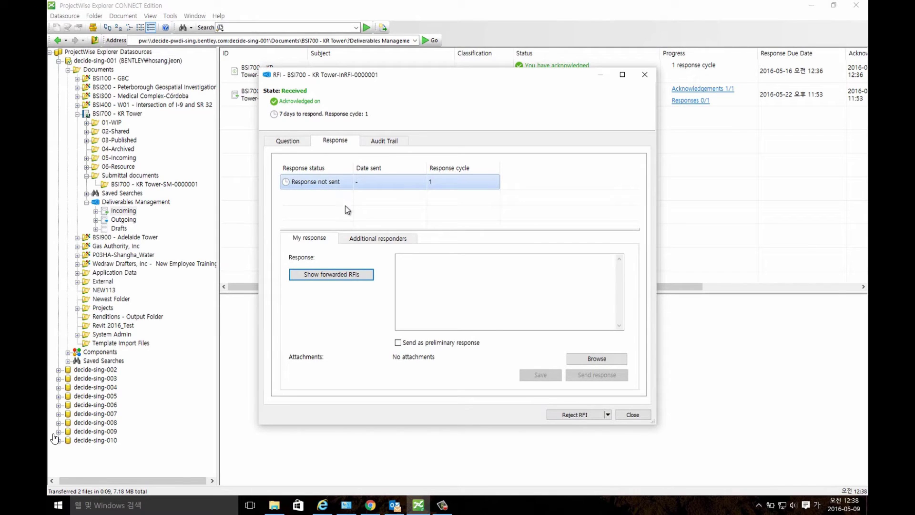
pyautogui.click(438, 277)
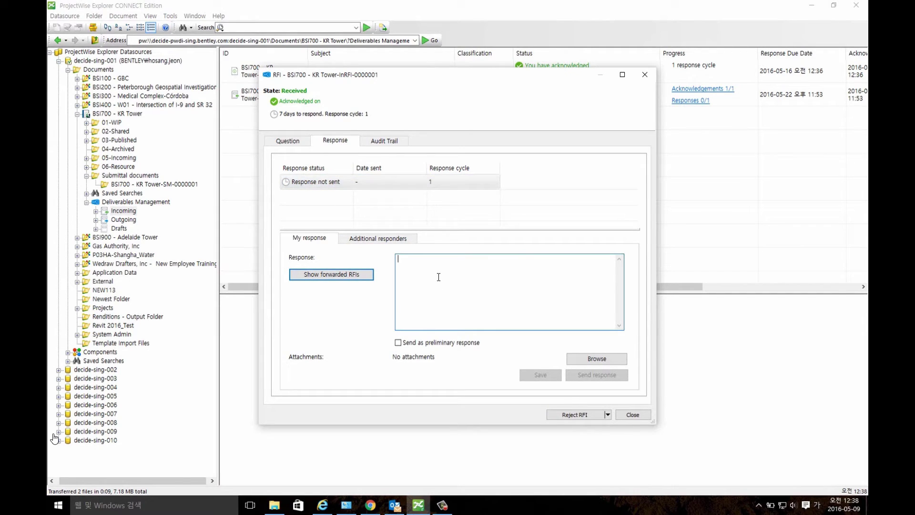
pyautogui.write('배')
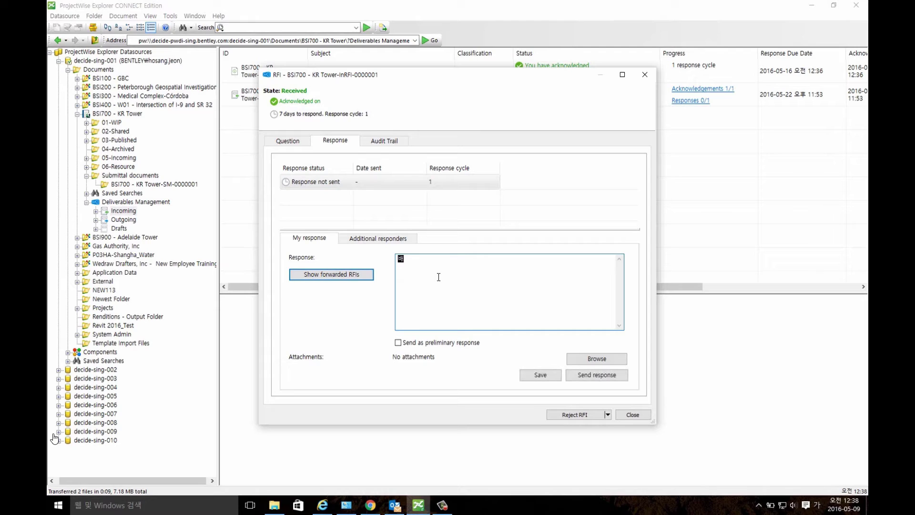
pyautogui.write('관ㅇㄹ')
pyautogui.press('BackSpace')
pyautogui.press('BackSpace')
pyautogui.press('BackSpace')
pyautogui.write('ㅇ')
pyautogui.write('ㄹ ')
pyautogui.write('북쪽으로 ')
pyautogui.write('이ㄷ')
pyautogui.write(' 가능')
pyautogui.click(581, 374)
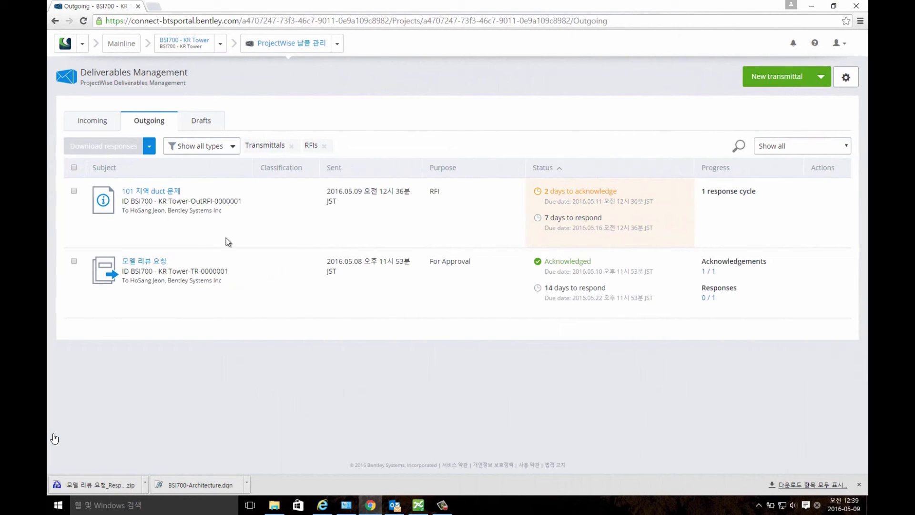
# Refresh Outgoing, open the 101 지역 duct 문제 RFI, and reject its answer citing 배관 이동 불가능.
pyautogui.click(83, 22)
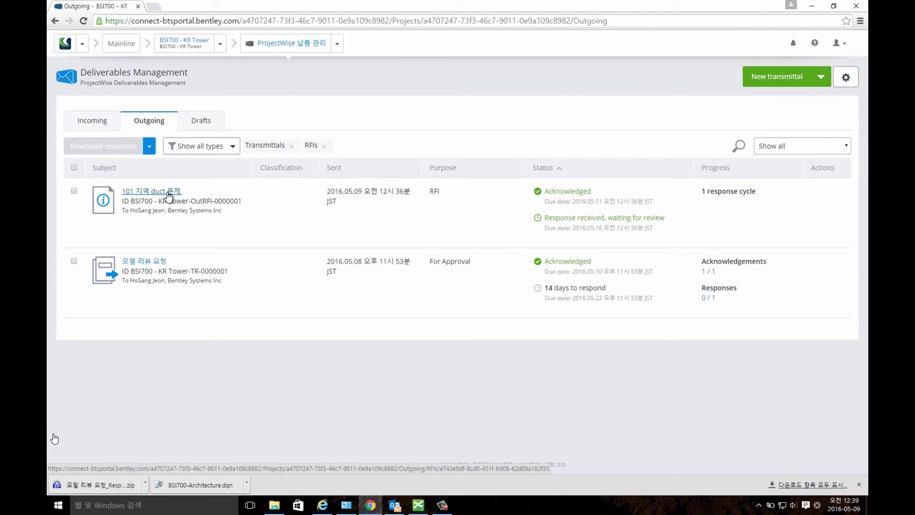
pyautogui.click(169, 193)
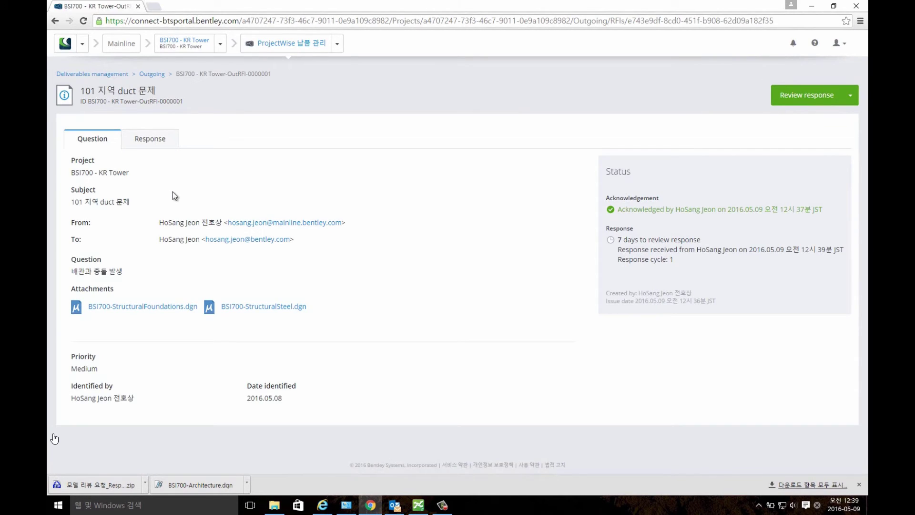
pyautogui.click(153, 139)
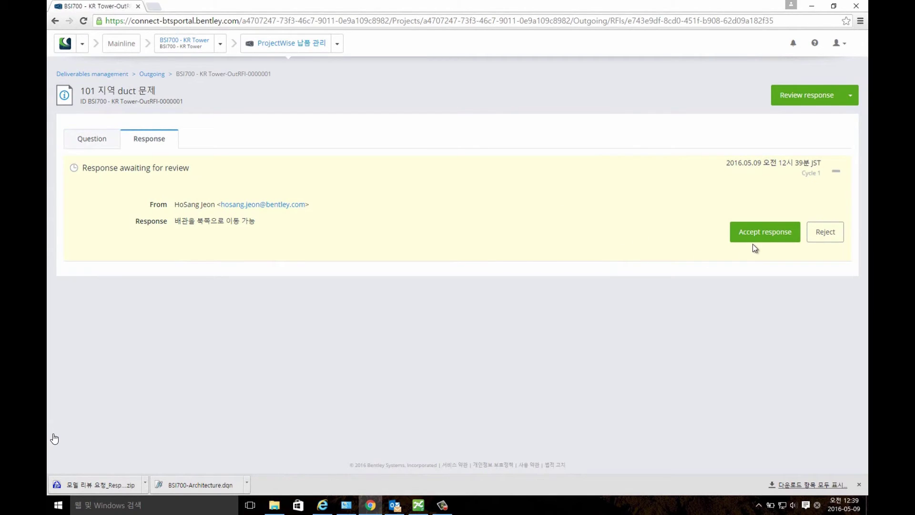
pyautogui.click(834, 241)
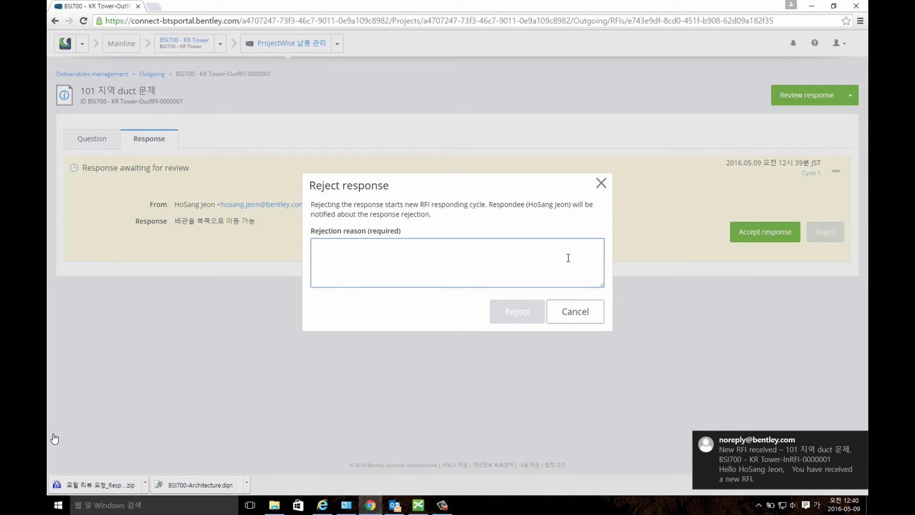
pyautogui.write('배')
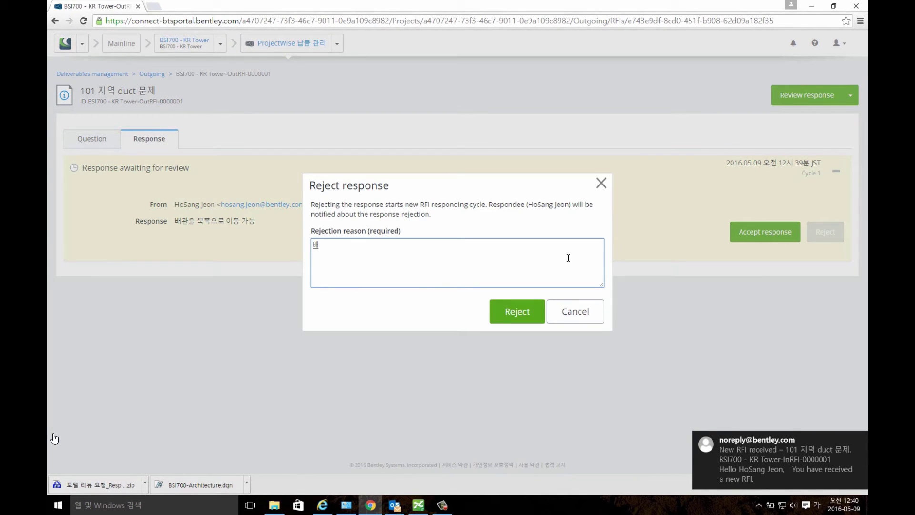
pyautogui.write('관 이동 본')
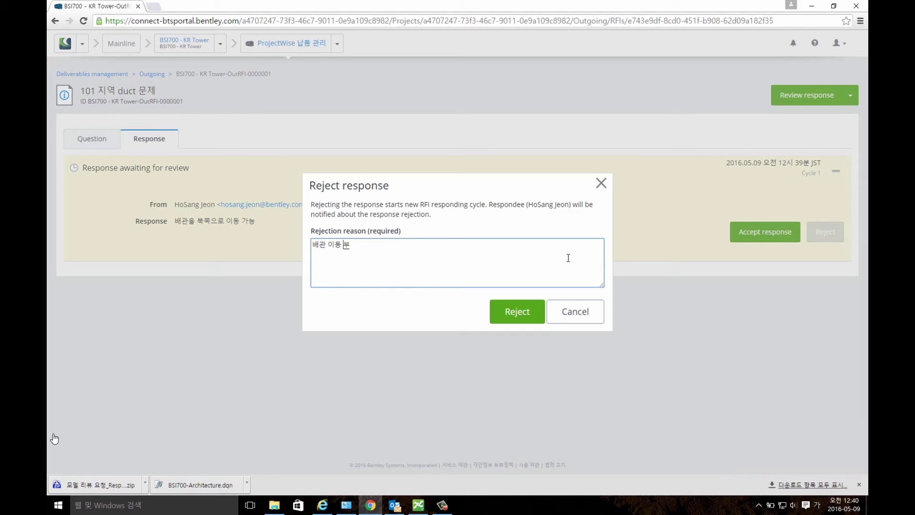
pyautogui.write('가능')
pyautogui.click(534, 313)
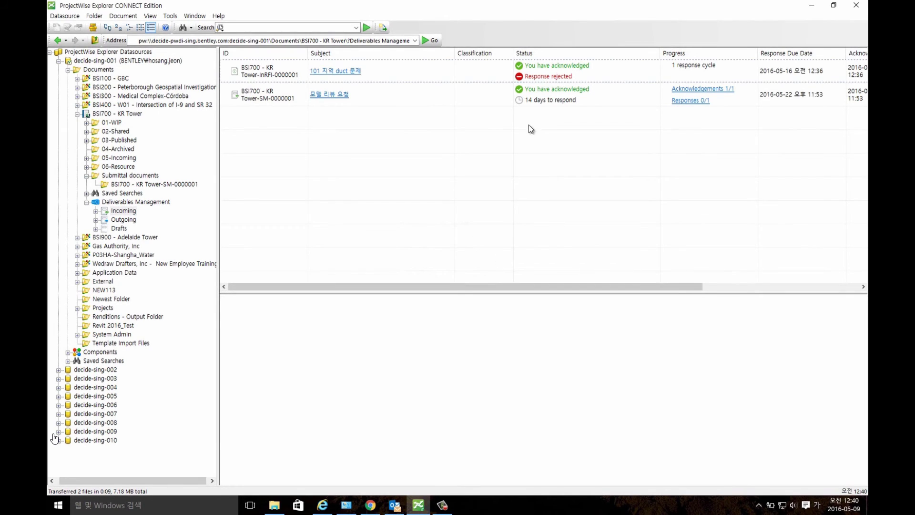
# From the 101 지역 duct 문제 RFI's responses, add a colleague as an additional responder.
pyautogui.click(319, 71)
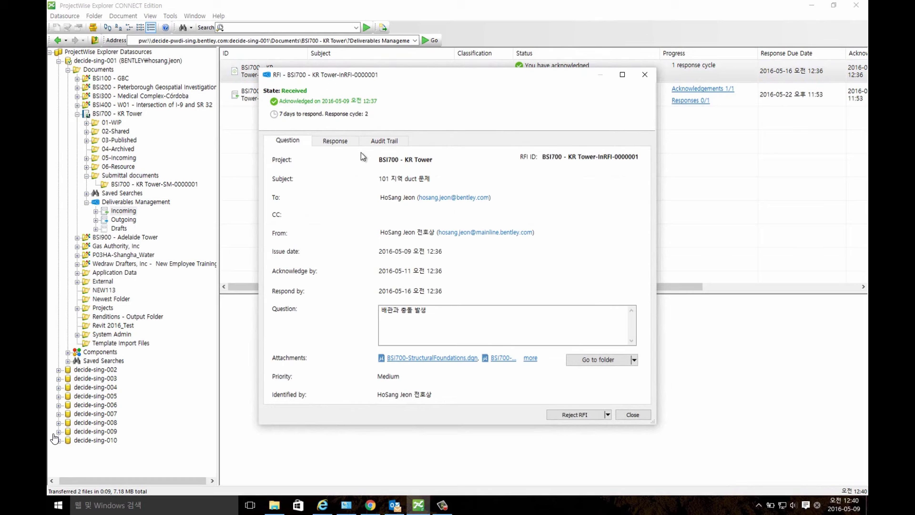
pyautogui.click(335, 141)
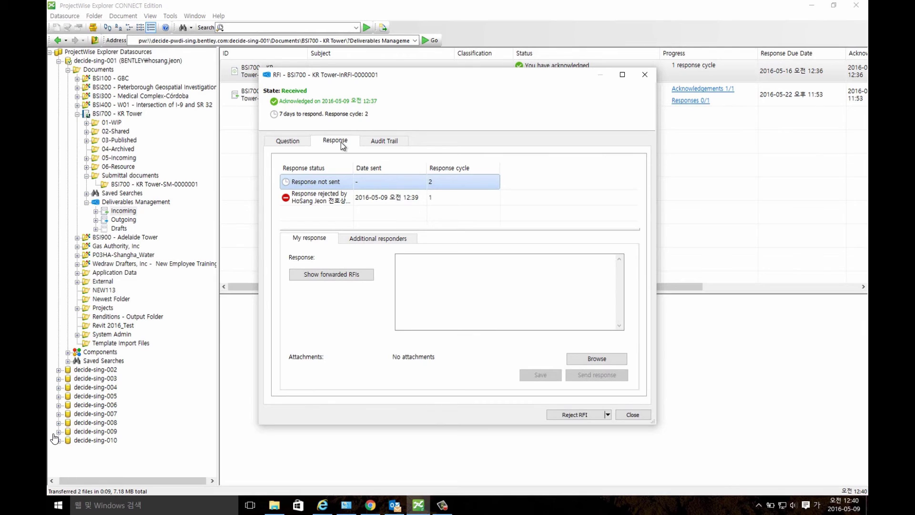
pyautogui.click(372, 239)
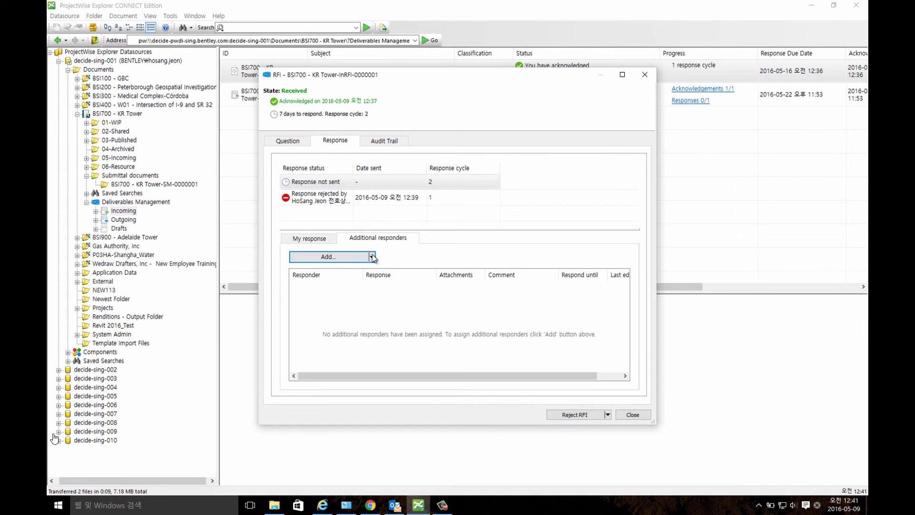
pyautogui.click(371, 257)
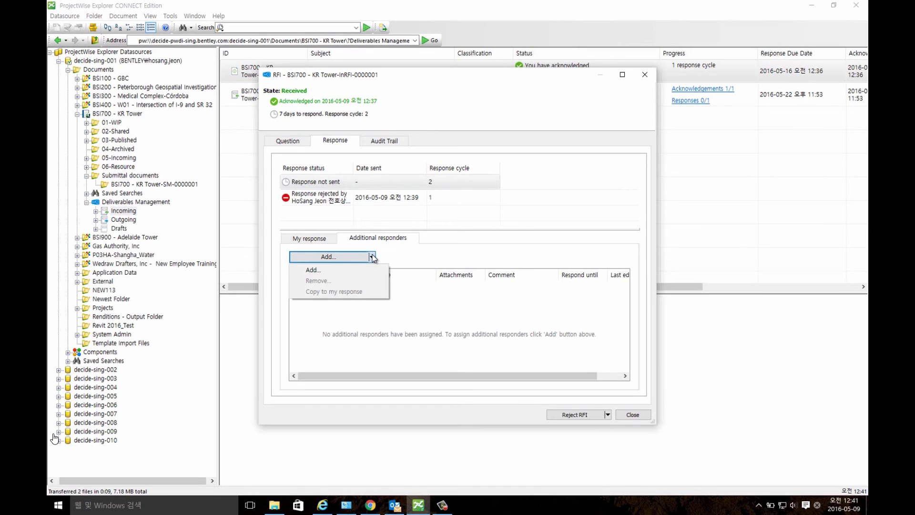
pyautogui.click(350, 271)
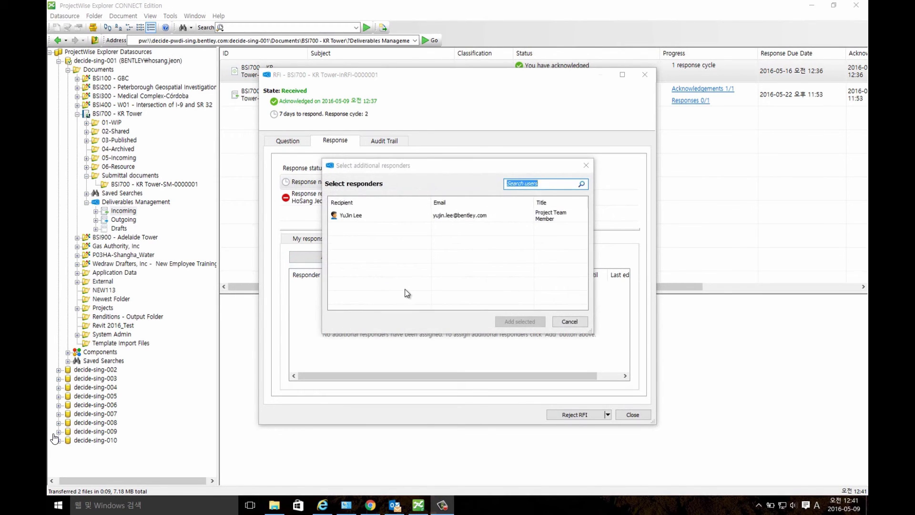
pyautogui.click(383, 216)
pyautogui.click(508, 322)
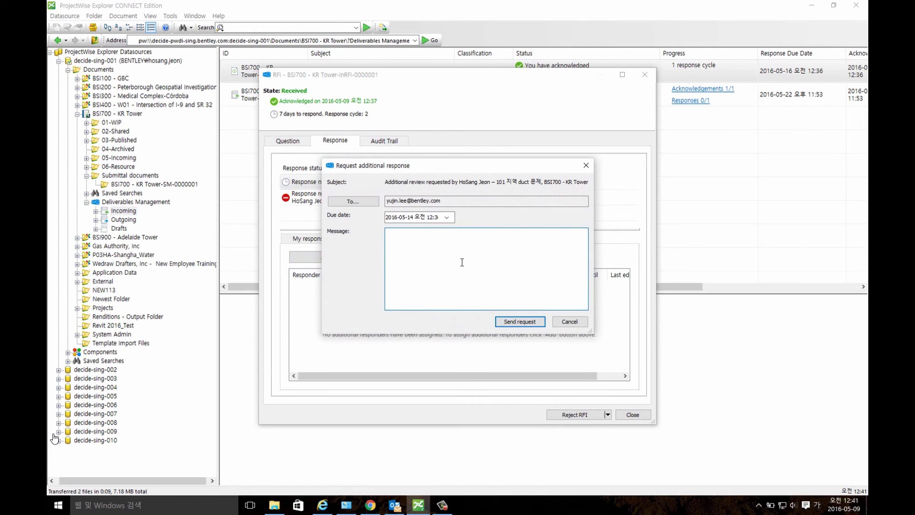
# Send the request with message 'Duct와 배관이 충돌됨 검토하시고 회신 주시길 바랍니다'.
pyautogui.press('Hangul')
pyautogui.write('Duct')
pyautogui.press('Hangul')
pyautogui.write('와 배관이 충돌됨,')
pyautogui.write('검토하시고 회신 ')
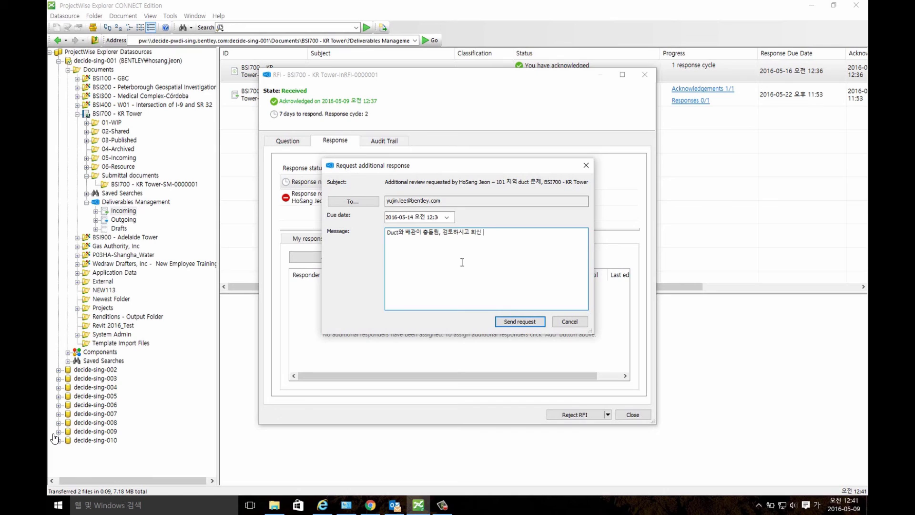
pyautogui.write('주시길 바랍니다.')
pyautogui.click(512, 322)
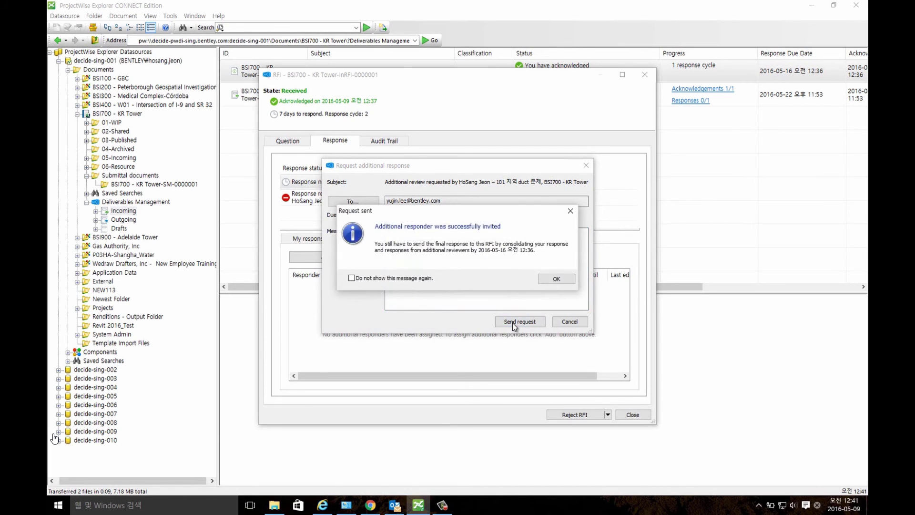
pyautogui.click(557, 279)
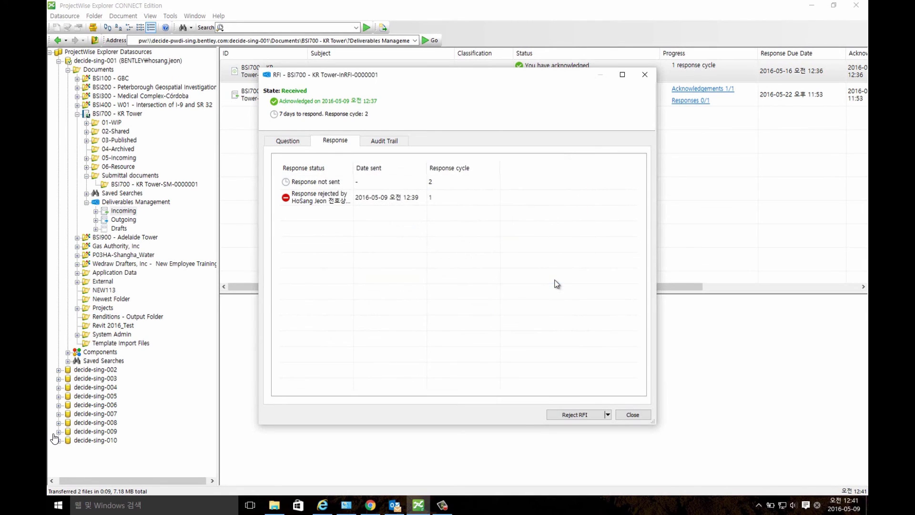
# Write the cycle 2 reply '첨부문서 참조바랍니다.'.
pyautogui.click(319, 184)
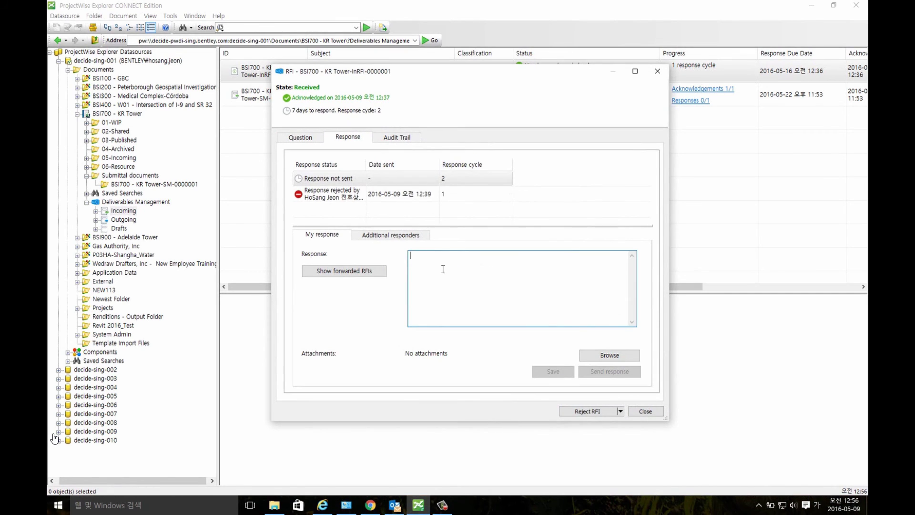
pyautogui.write('점검')
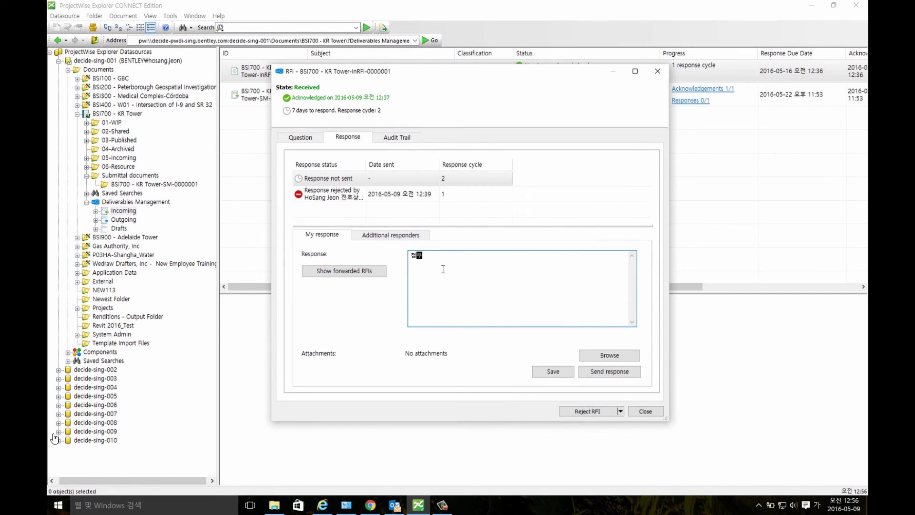
pyautogui.write('문서 첨')
pyautogui.press('BackSpace')
pyautogui.press('BackSpace')
pyautogui.write('참조바랍니다.')
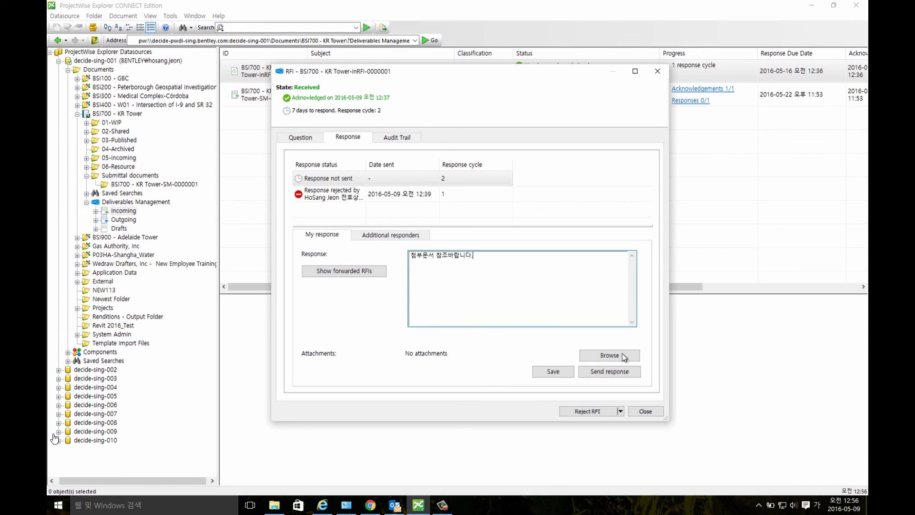
# Attach both PDFs from BSI700 - KR Tower > 02-Shared > CAD_Data and send the response.
pyautogui.click(625, 356)
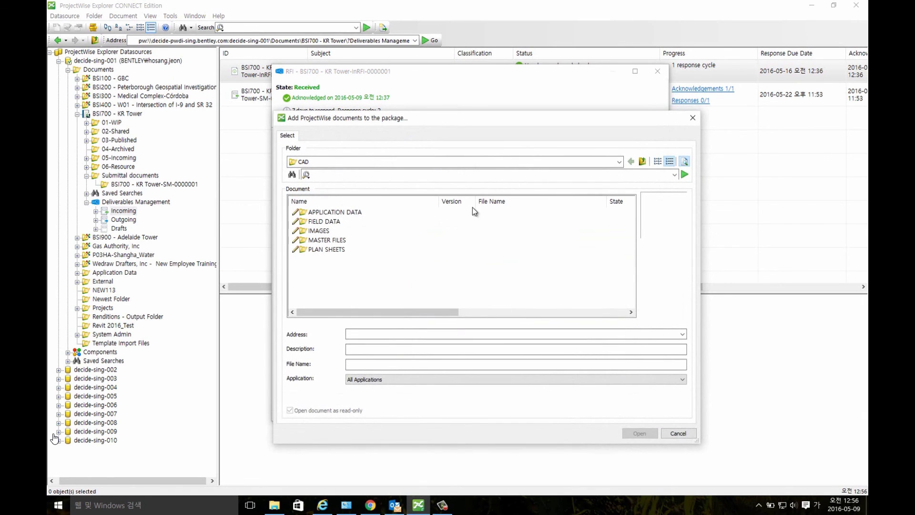
pyautogui.click(619, 161)
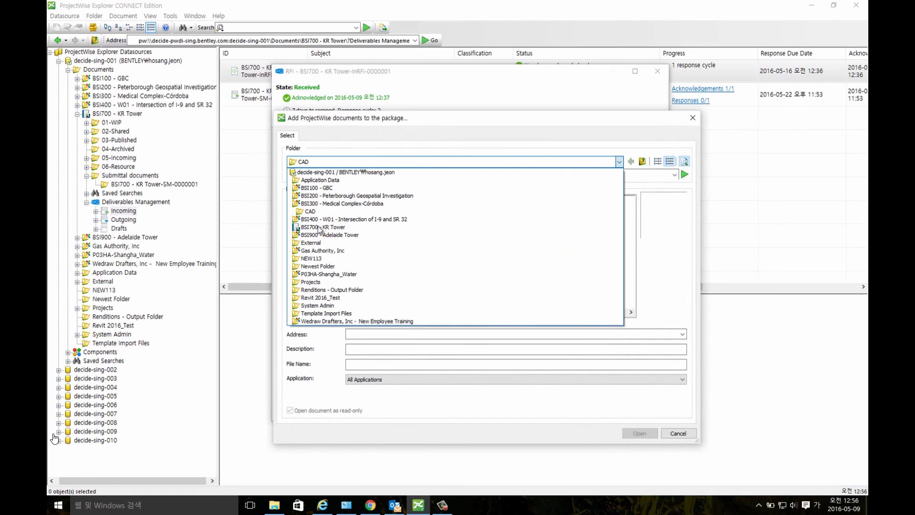
pyautogui.click(319, 227)
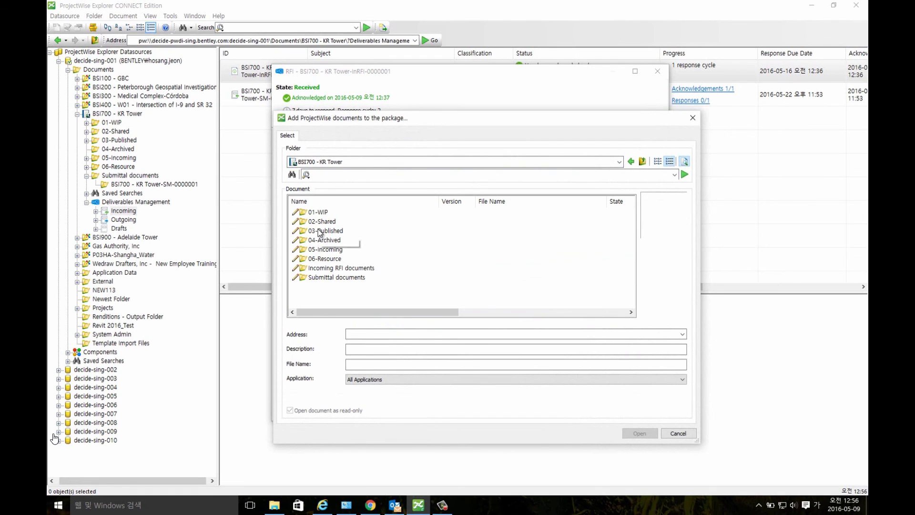
pyautogui.click(324, 223)
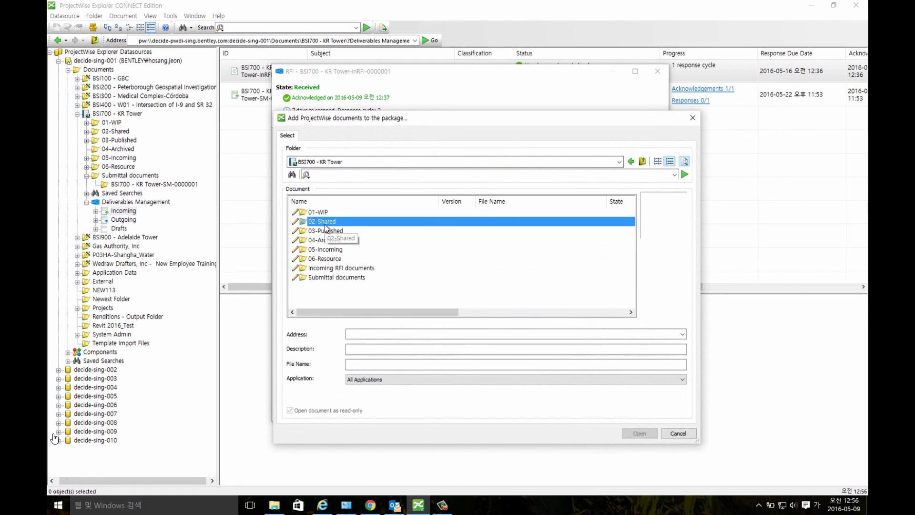
pyautogui.doubleClick(324, 223)
pyautogui.doubleClick(326, 222)
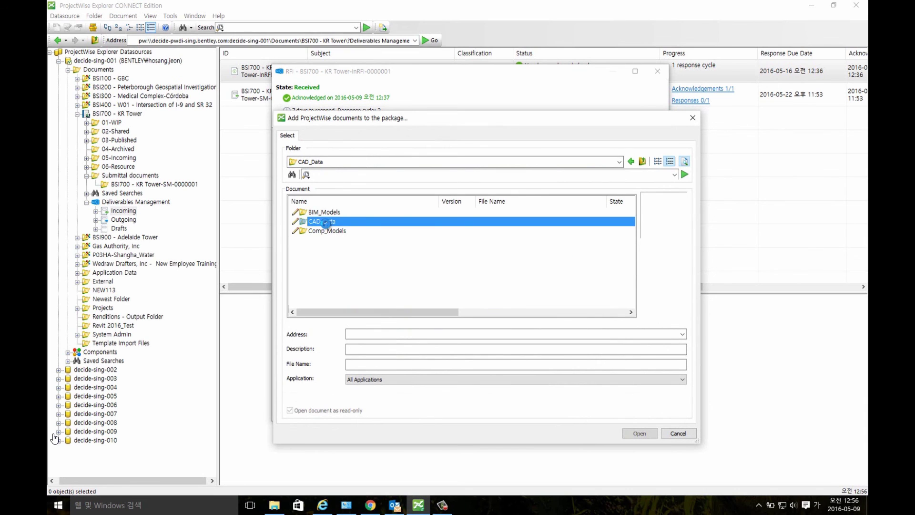
pyautogui.moveTo(336, 230); pyautogui.dragTo(331, 209)
pyautogui.click(637, 434)
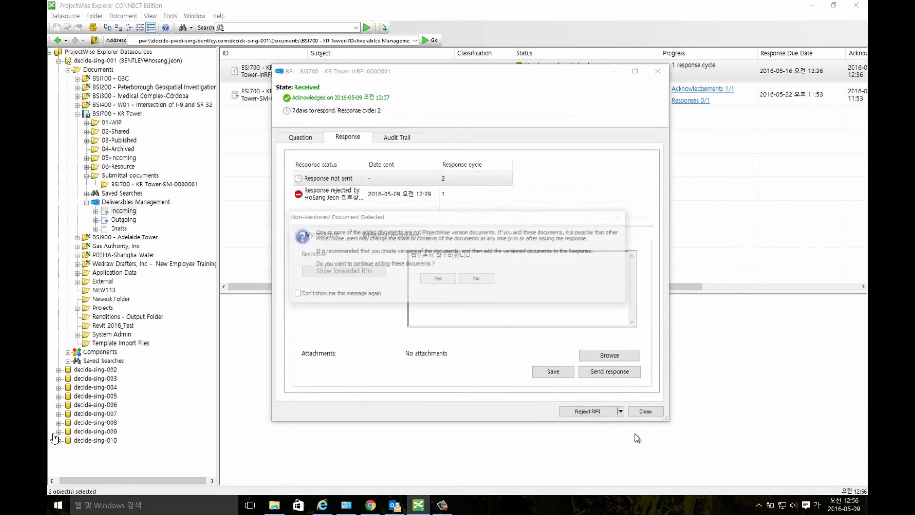
pyautogui.click(424, 280)
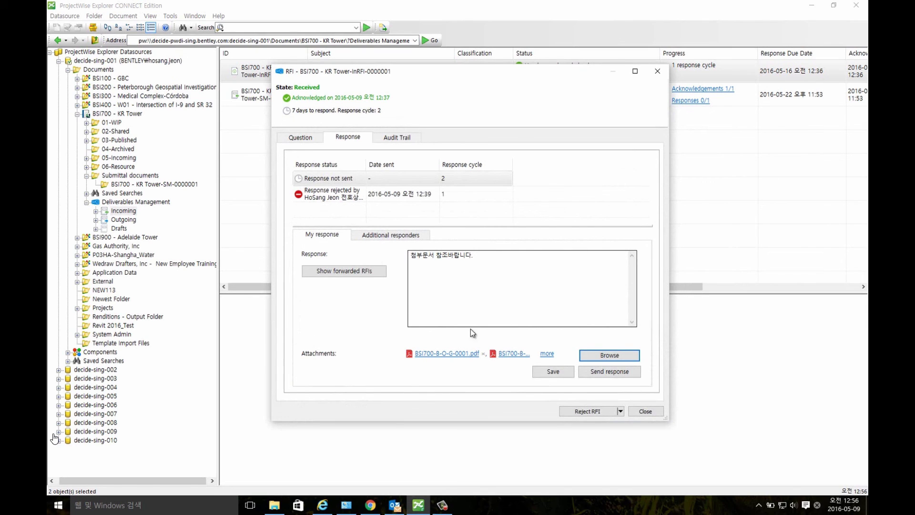
pyautogui.click(585, 373)
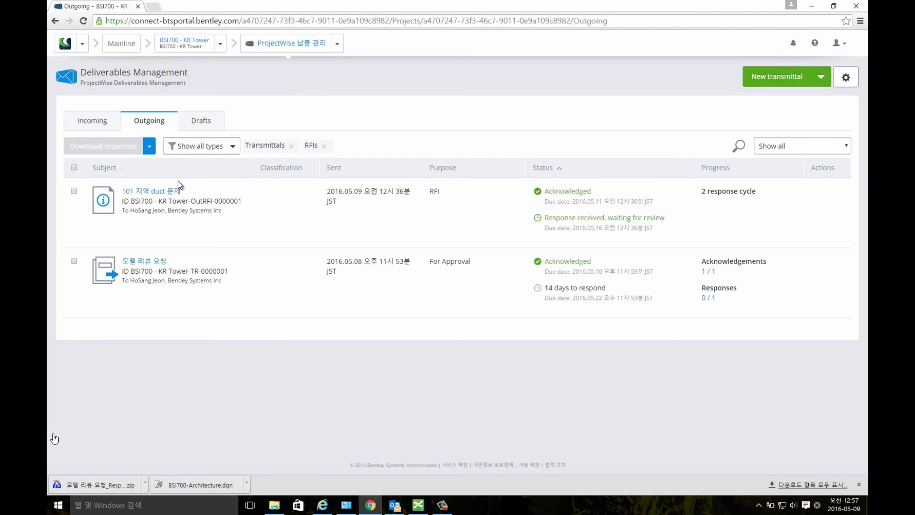
# Accept the 101 지역 duct 문제 RFI's cycle 2 response with comment '문제가 해결되었습니다.', then refresh.
pyautogui.click(166, 191)
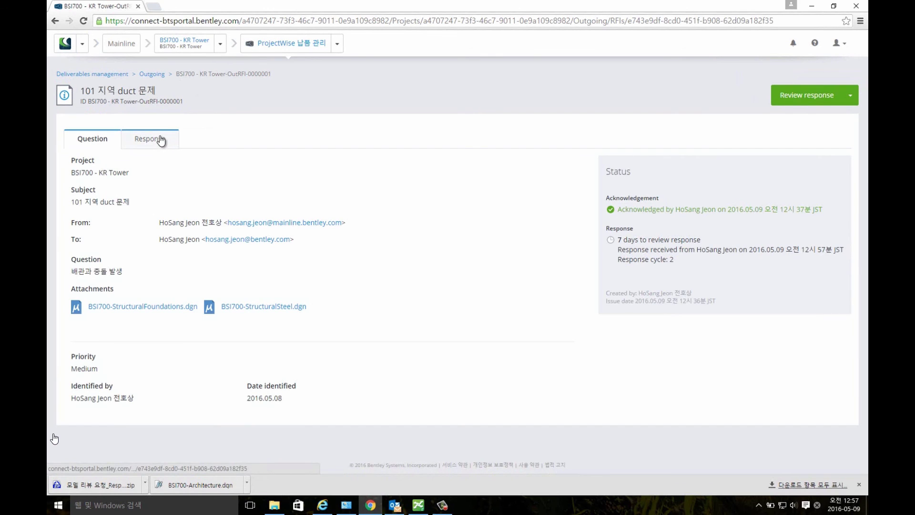
pyautogui.click(160, 138)
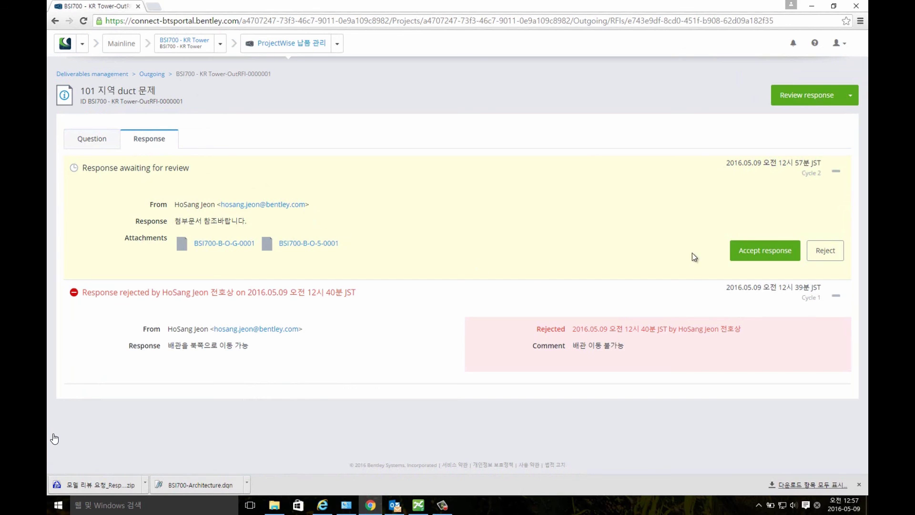
pyautogui.click(745, 256)
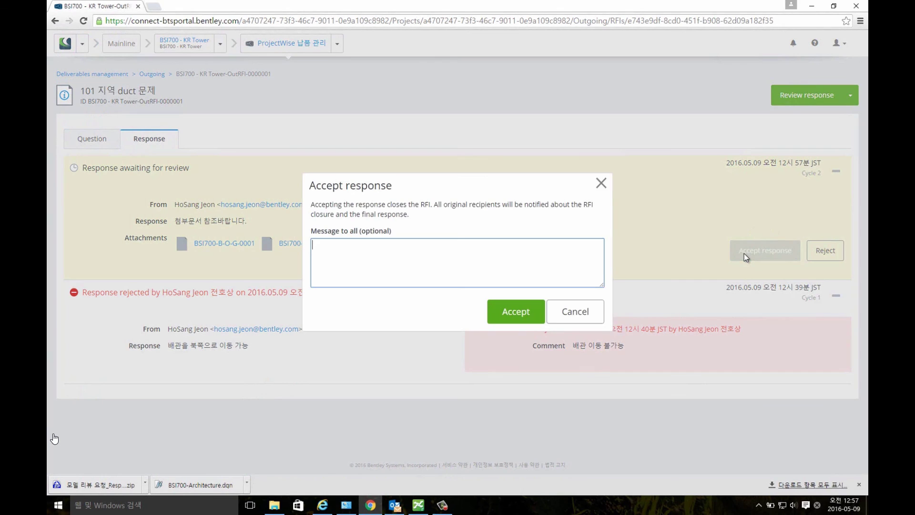
pyautogui.press('Hangul')
pyautogui.write('ㅁ')
pyautogui.write('제가 해결도')
pyautogui.write('었습니다')
pyautogui.write('.')
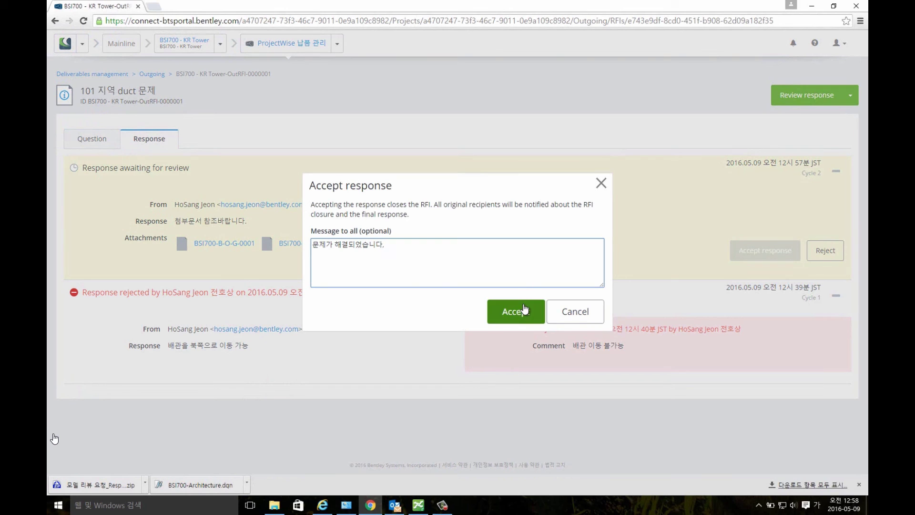
pyautogui.click(524, 311)
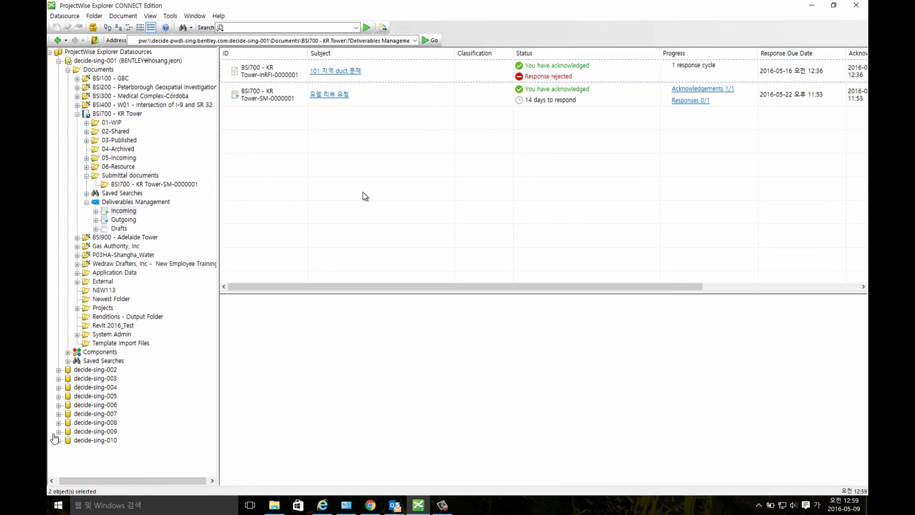
pyautogui.press('F5')
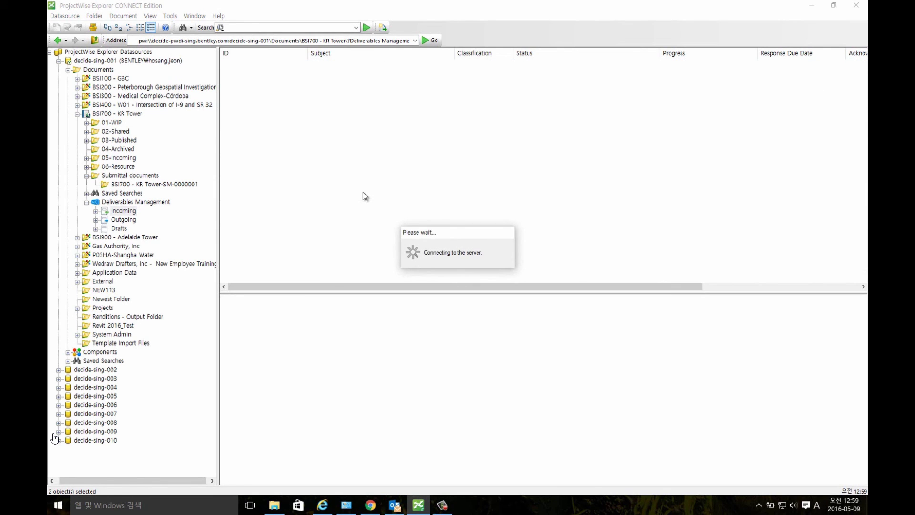